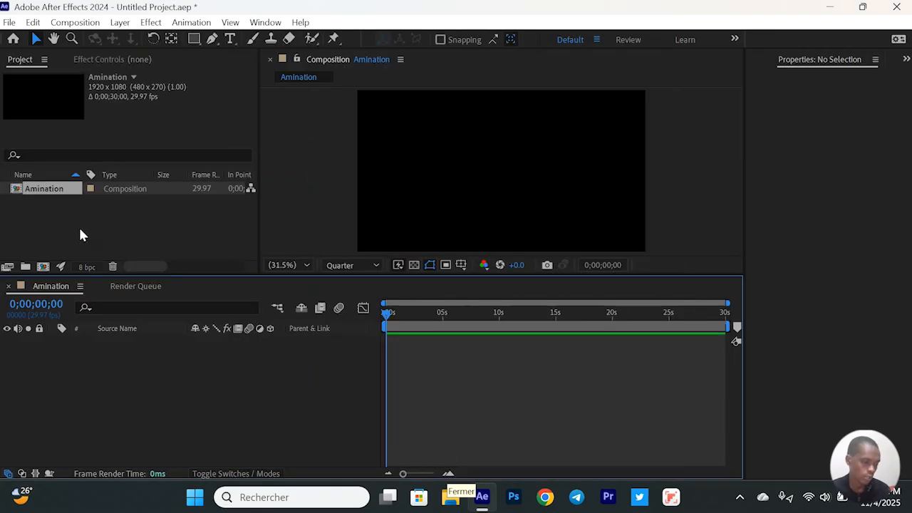
click(79, 235)
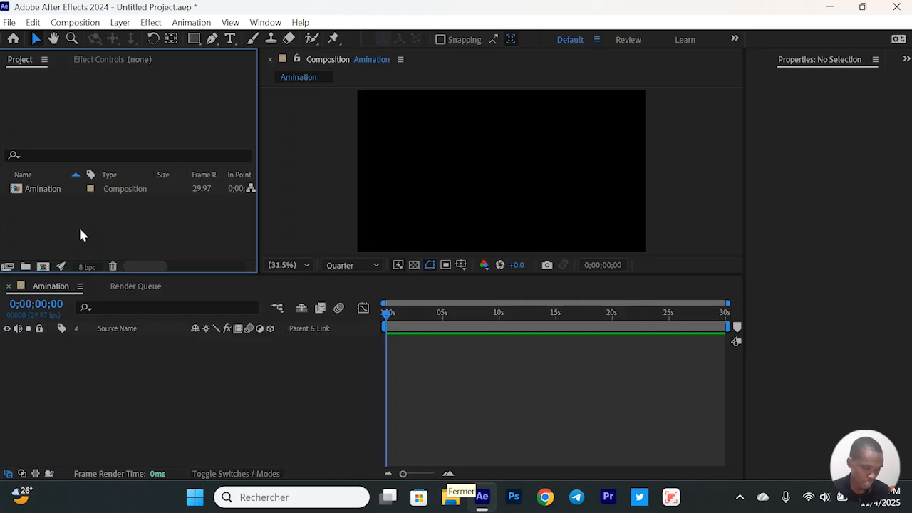
click(191, 386)
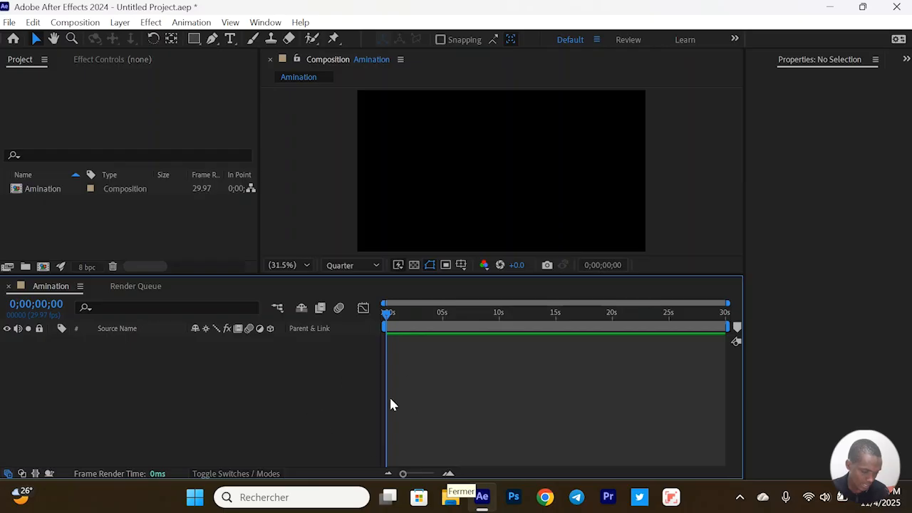
right_click(183, 372)
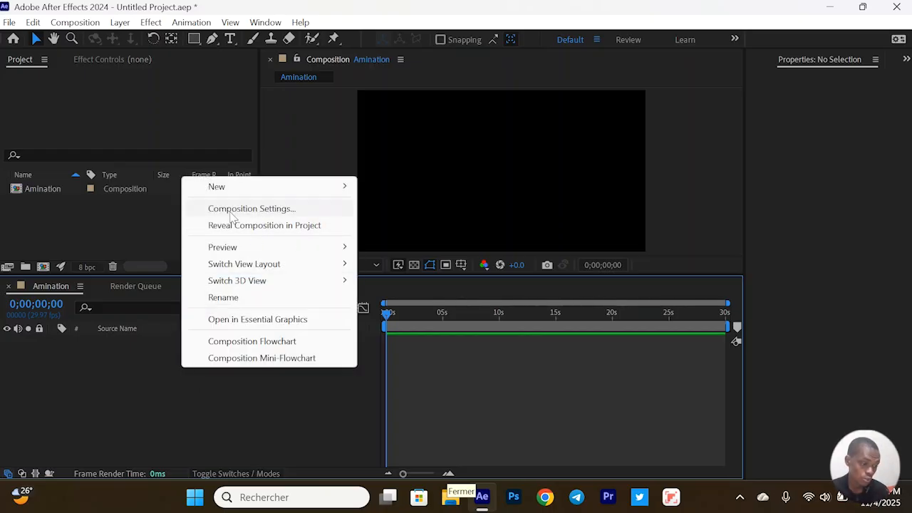
click(159, 412)
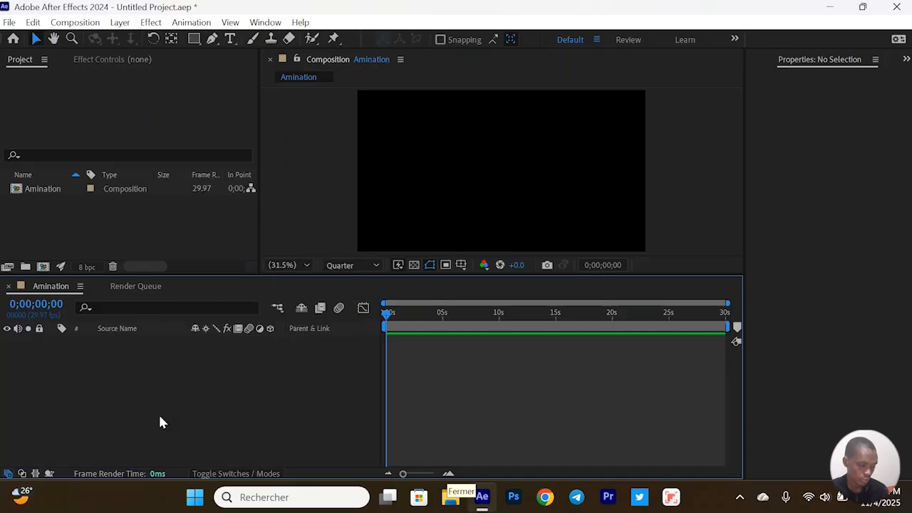
right_click(159, 414)
mouse_move(230, 238)
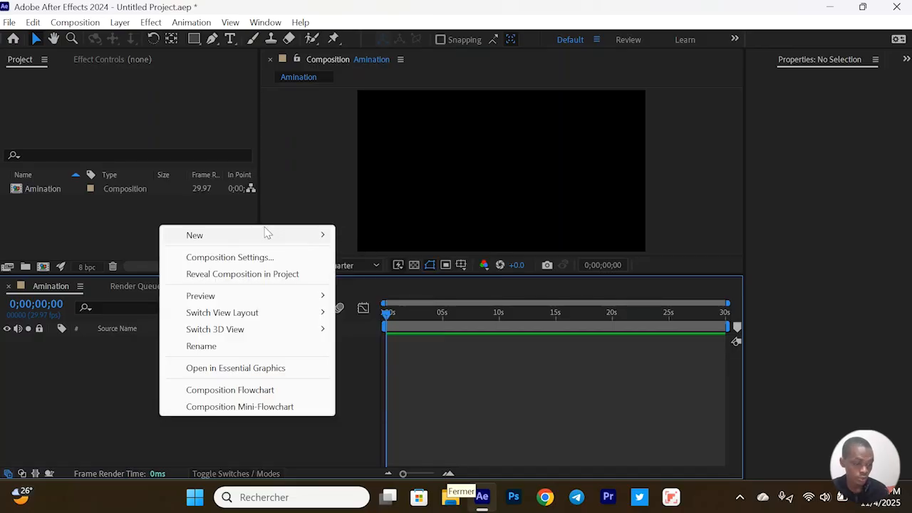
mouse_move(273, 236)
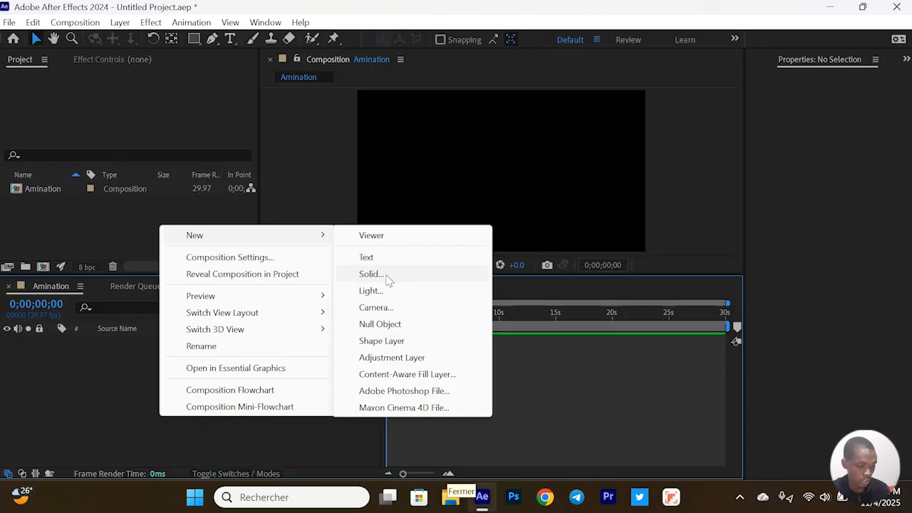
click(101, 369)
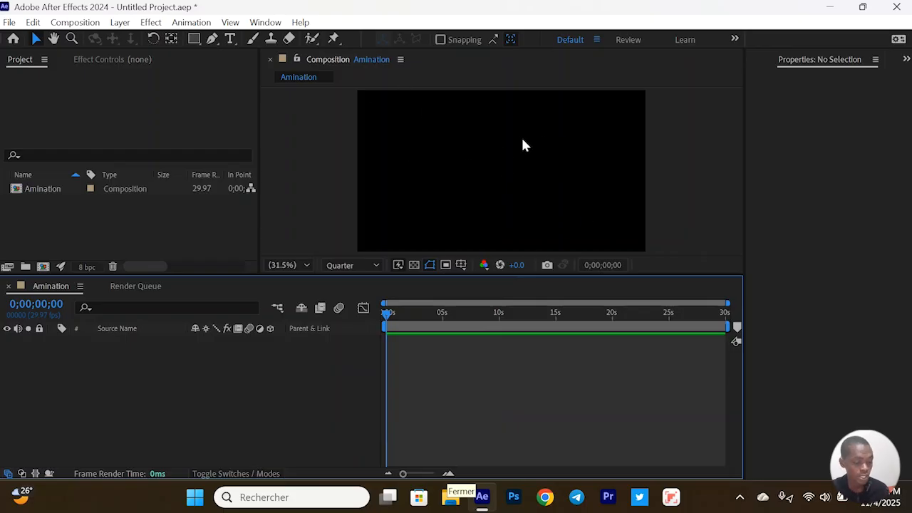
Step: Turn on the transparency grid for the Amination composition view
click(415, 266)
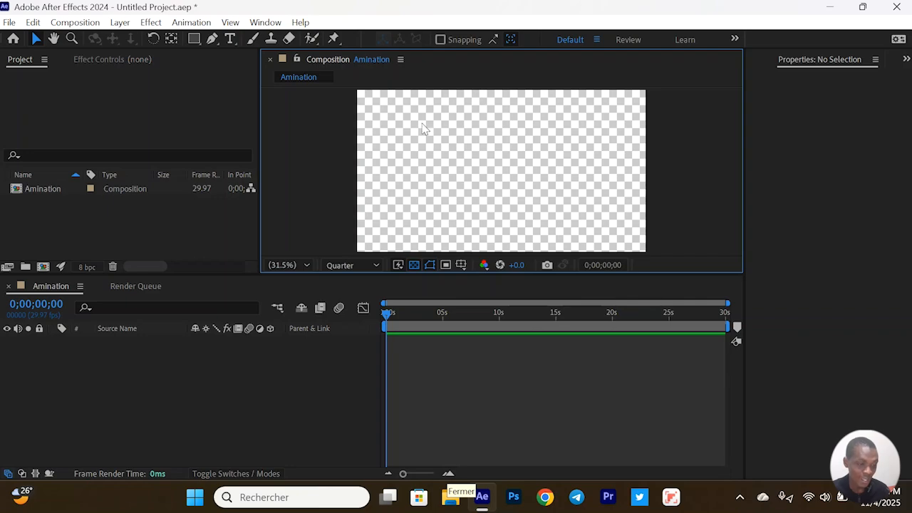
Step: Create a composition-size solid layer coloured pure red (FF0000), and delete it from the timeline
right_click(203, 386)
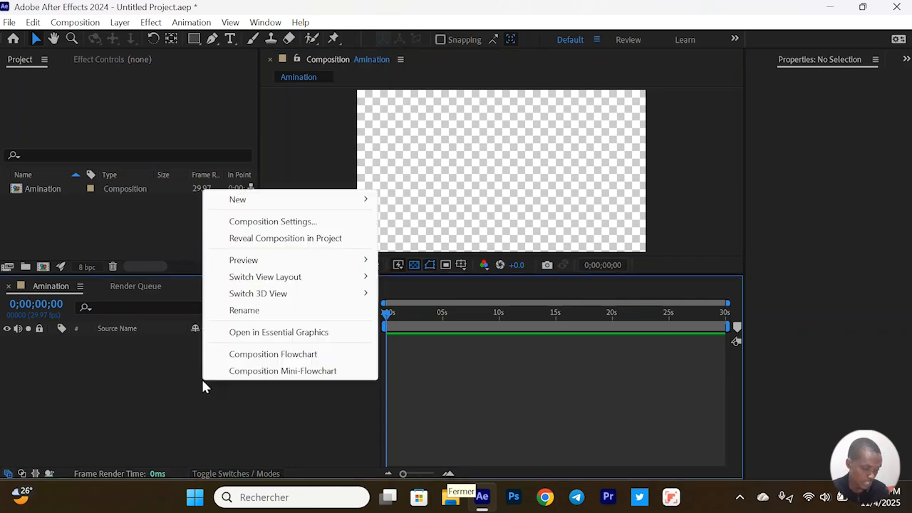
mouse_move(272, 200)
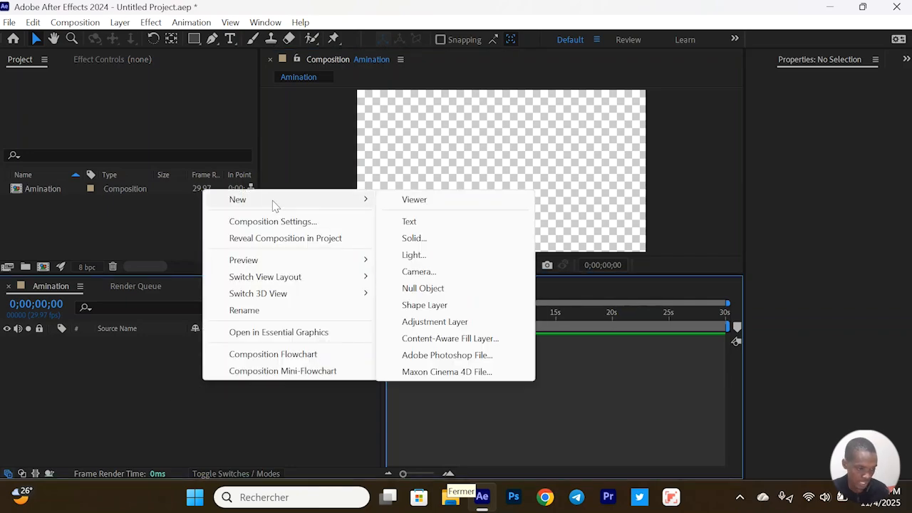
click(411, 238)
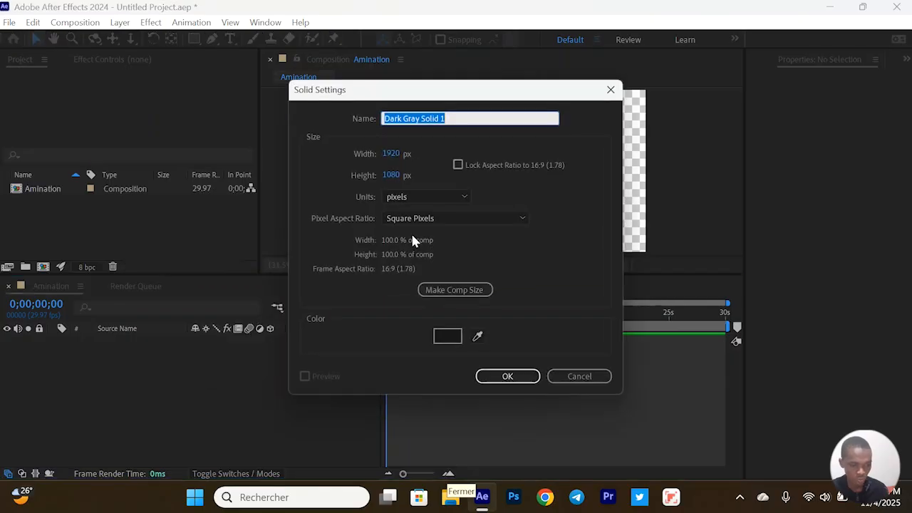
click(441, 337)
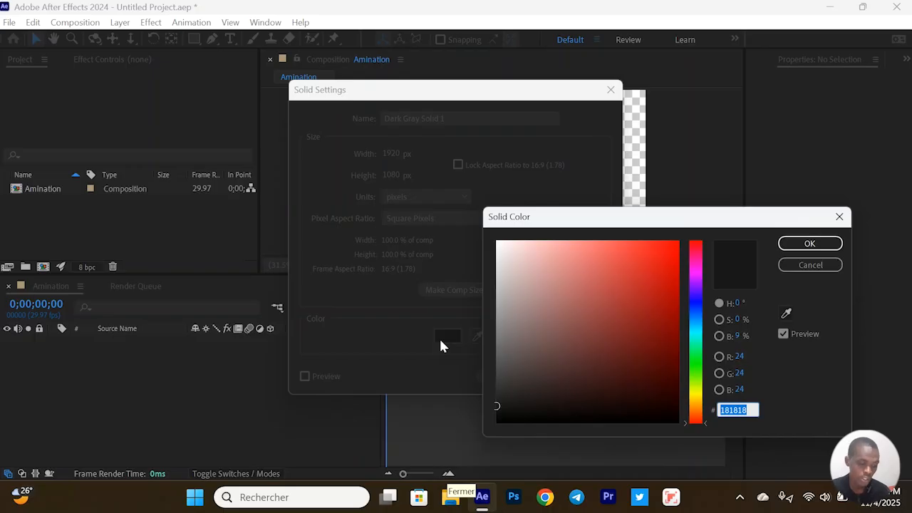
mouse_move(647, 291)
mouse_down()
mouse_move(651, 270)
mouse_move(761, 226)
mouse_up()
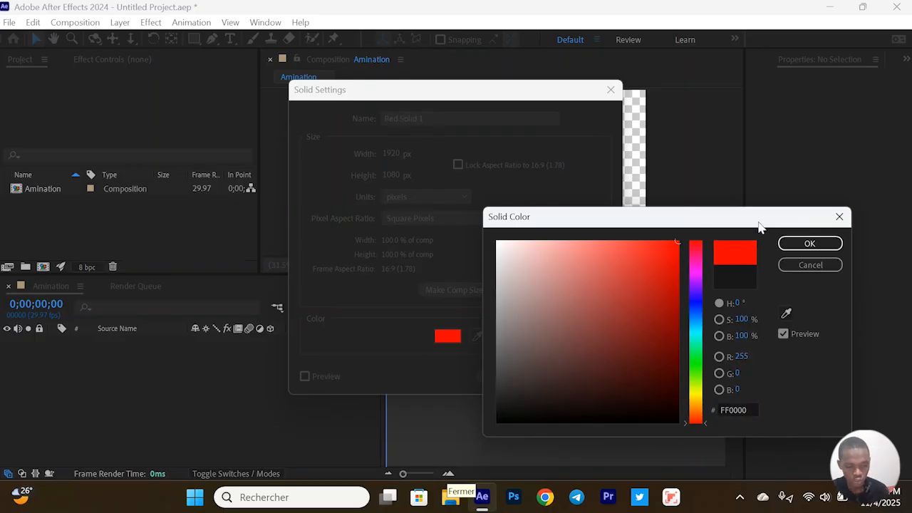
click(807, 243)
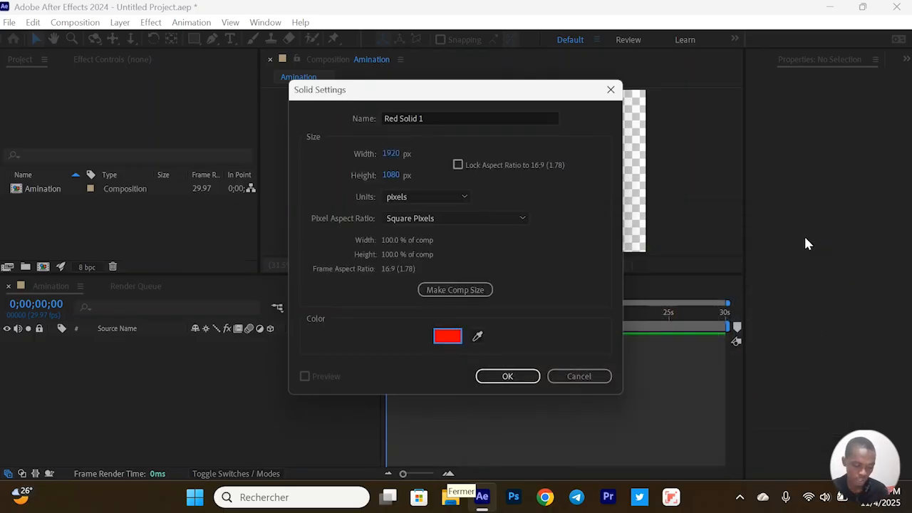
click(501, 379)
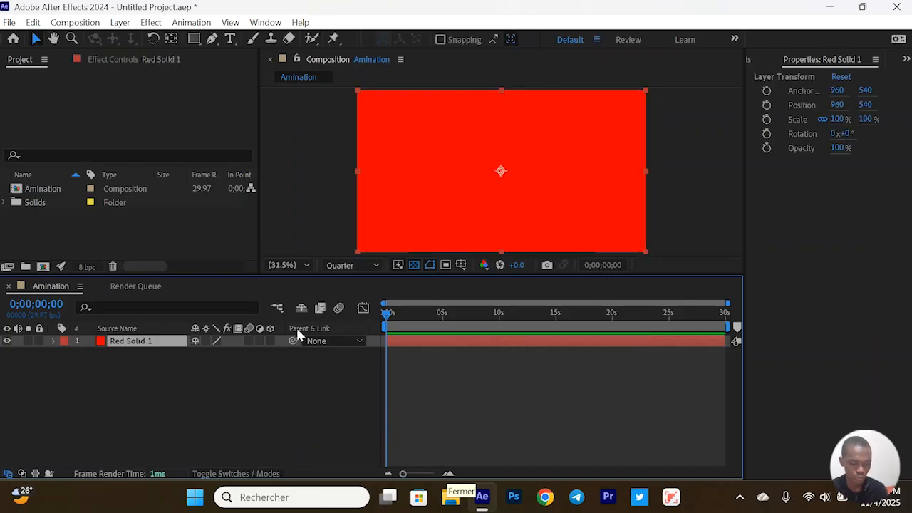
key(Delete)
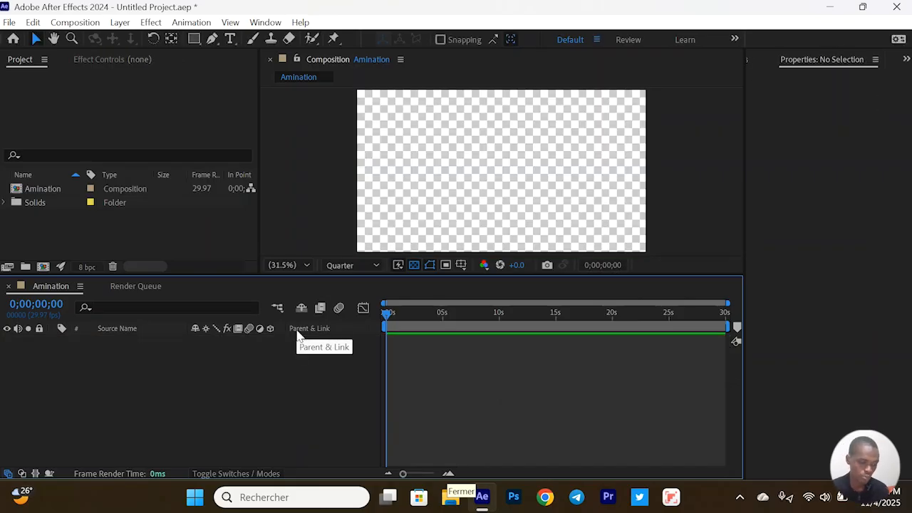
Step: Create a composition-size solid layer coloured black (000000) in the Amination composition
right_click(227, 382)
mouse_move(284, 201)
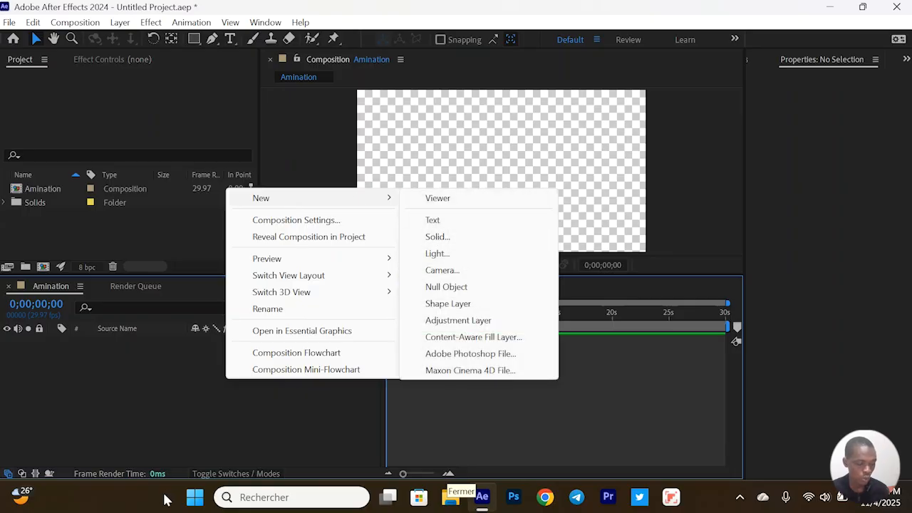
click(184, 434)
key(ctrl+y)
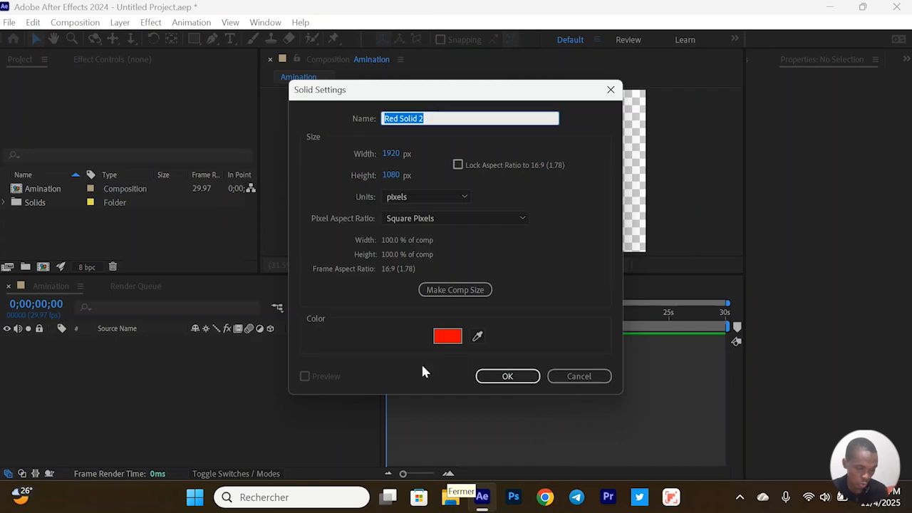
click(448, 336)
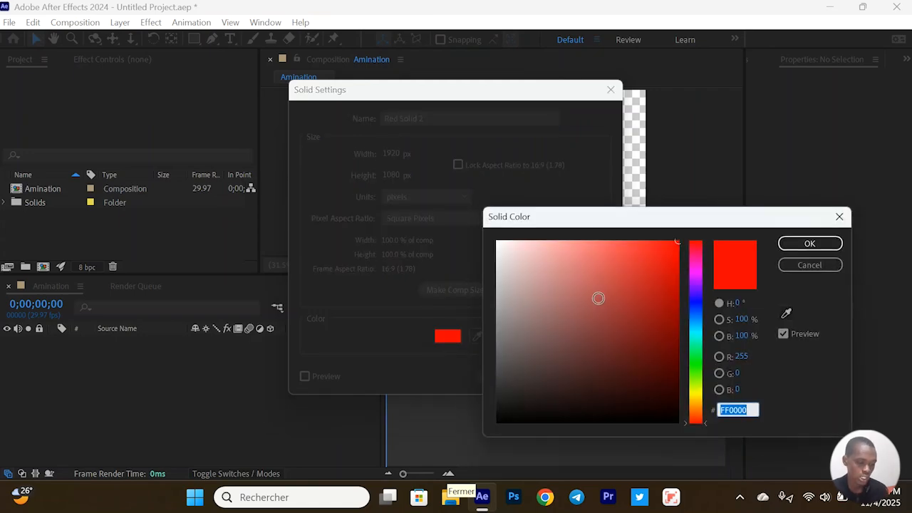
click(496, 421)
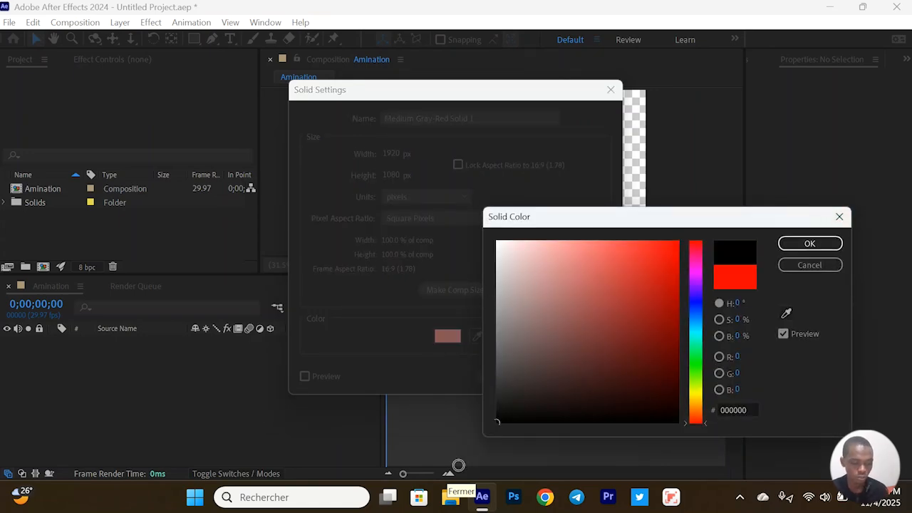
key(Return)
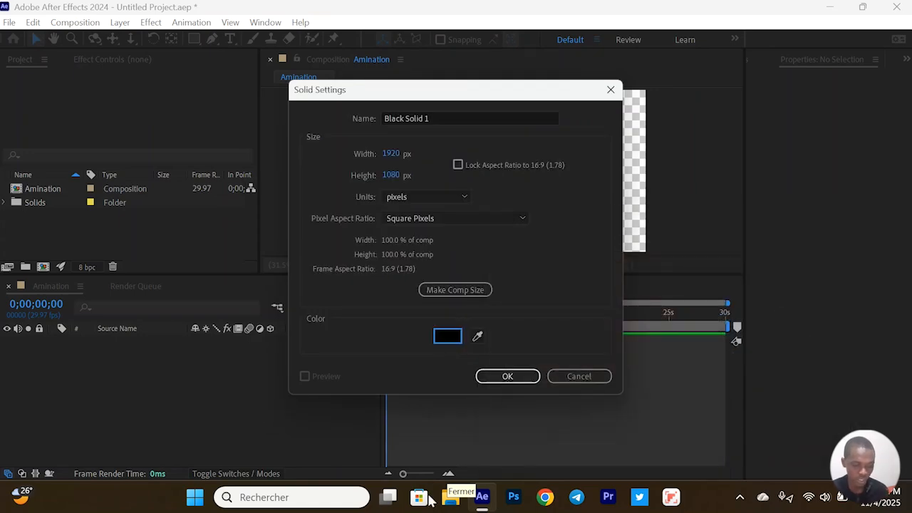
click(500, 374)
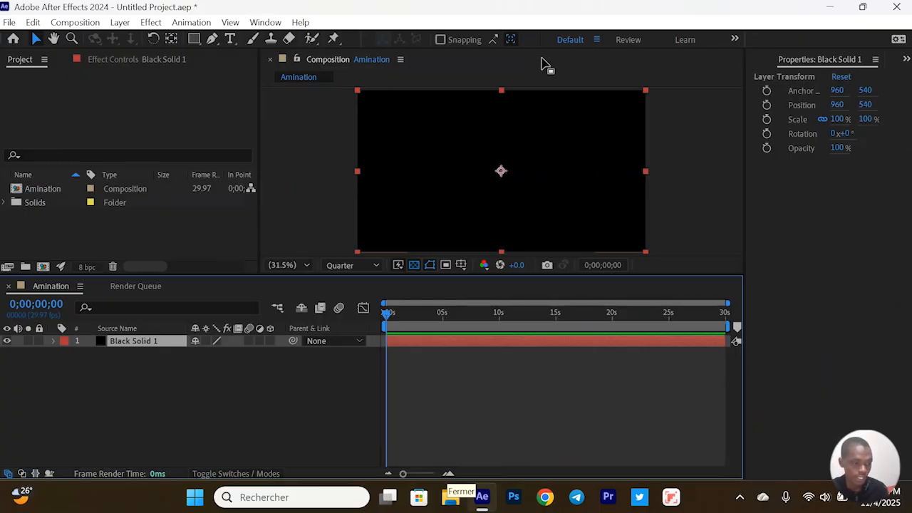
Step: Show the Effects & Presets list and remove it from the workspace
click(905, 58)
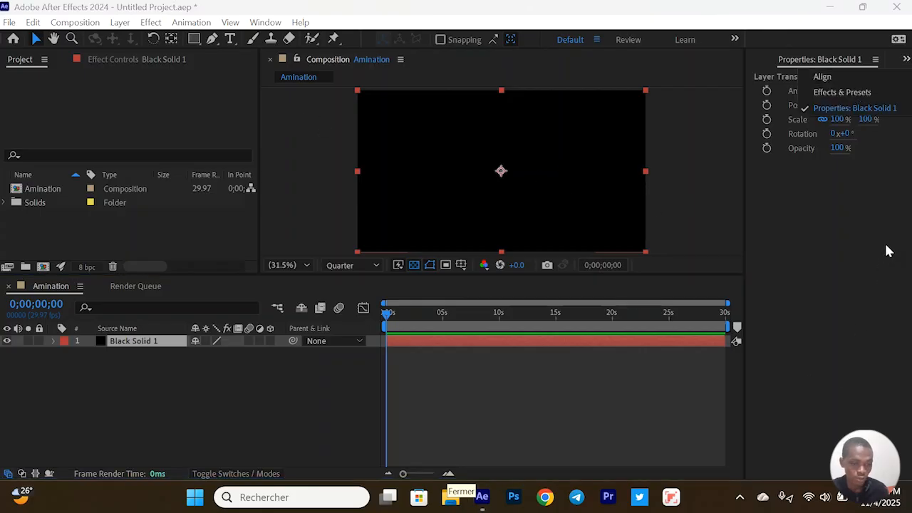
click(840, 93)
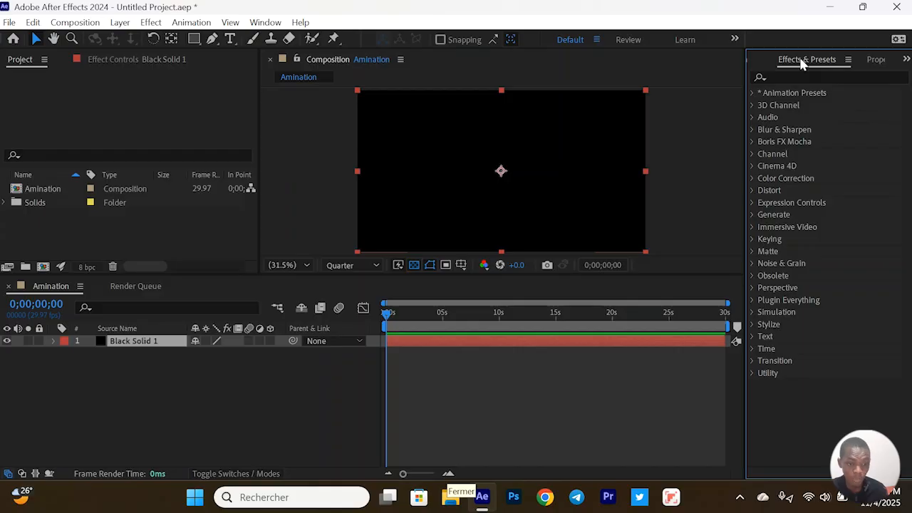
click(262, 22)
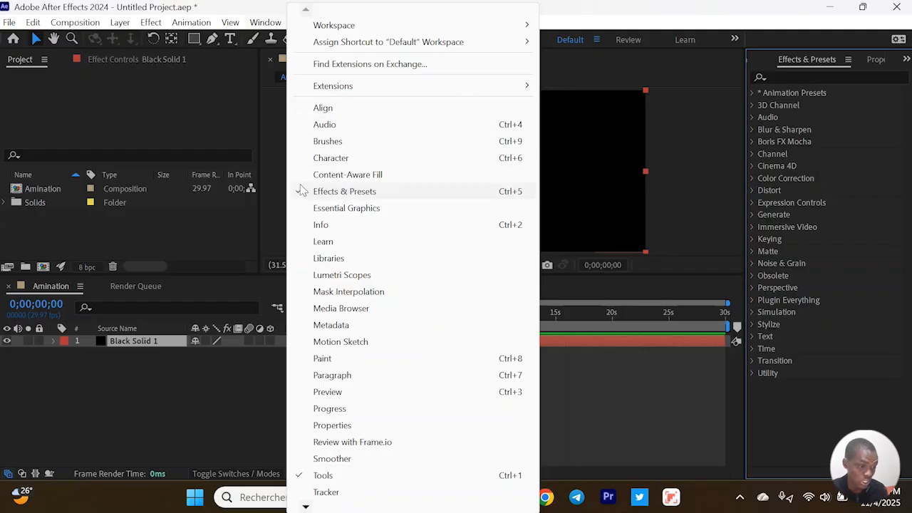
click(336, 194)
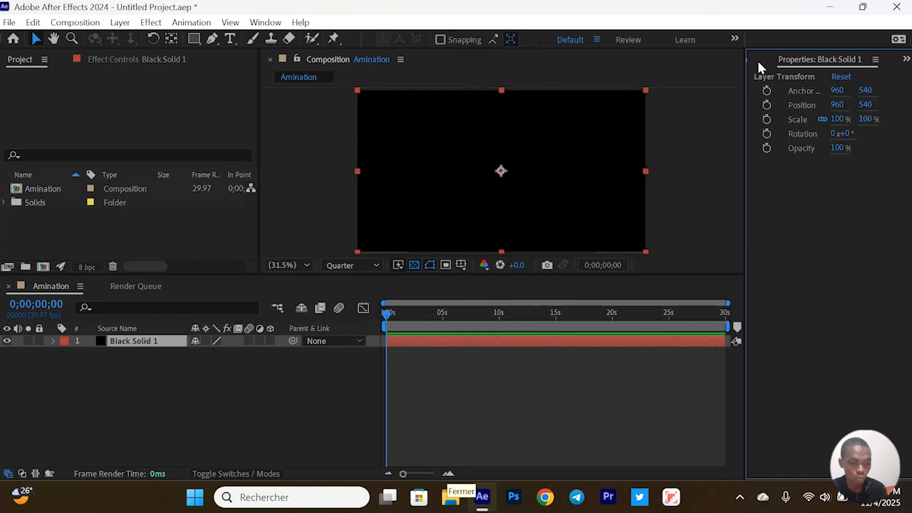
Step: Widen the panel group beside the composition view and look over its Align and Properties contents
drag(752, 105, 684, 106)
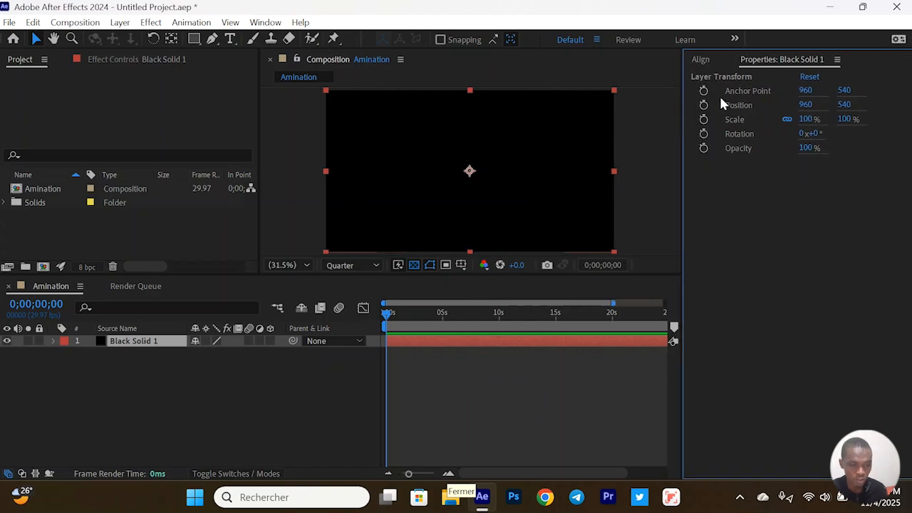
click(715, 60)
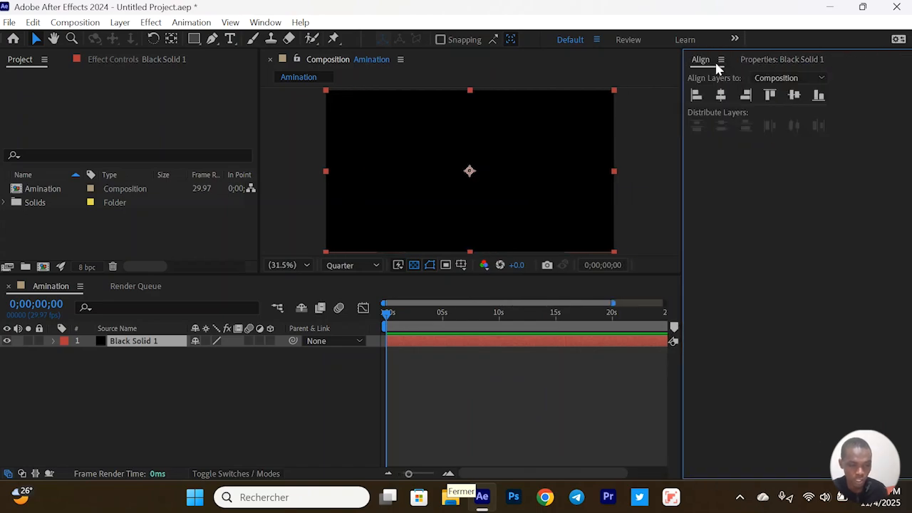
click(766, 63)
click(837, 61)
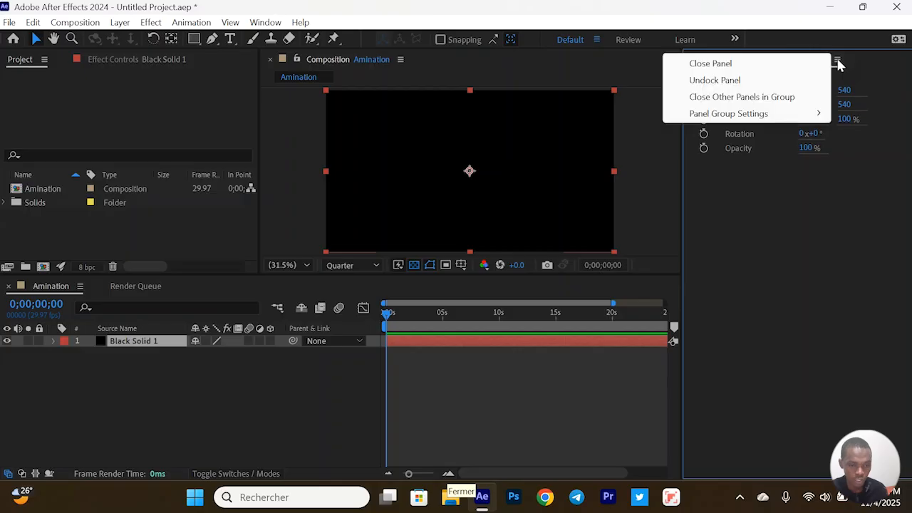
click(672, 148)
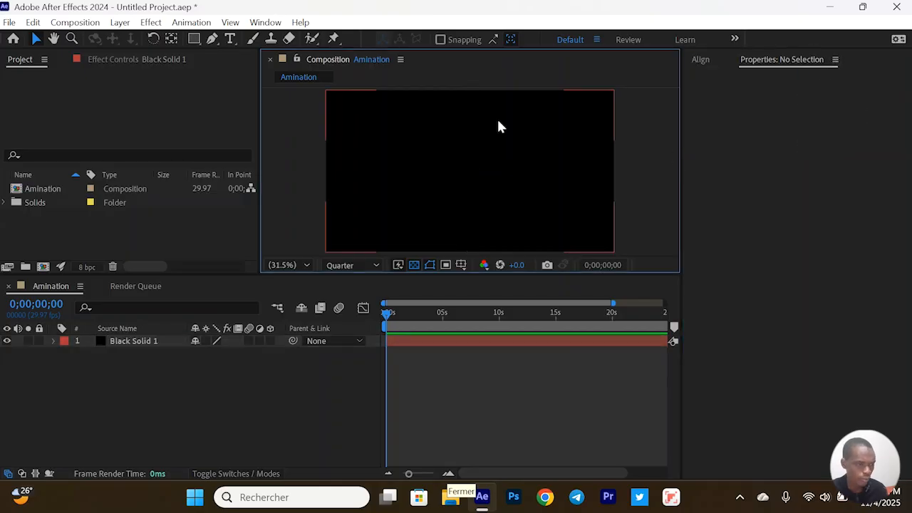
Step: Add Effects & Presets to the workspace and narrow its panel group to enlarge the composition area
click(271, 22)
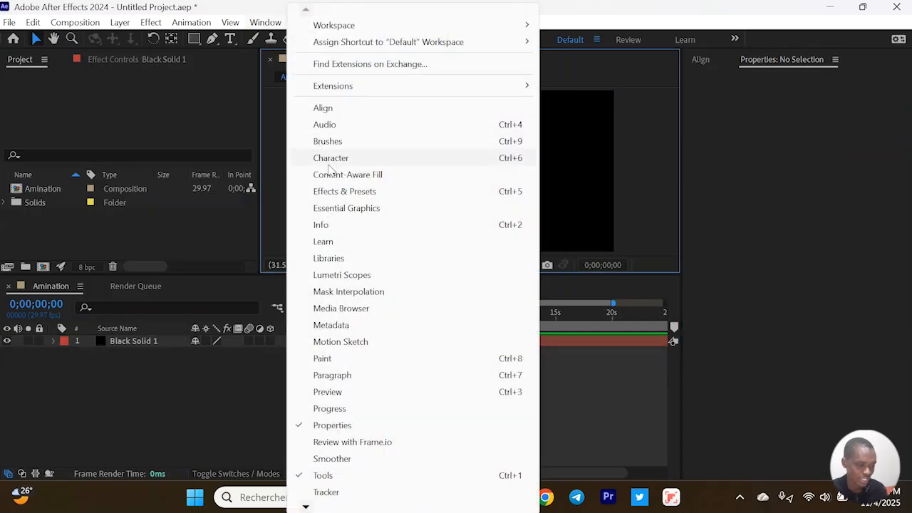
click(345, 191)
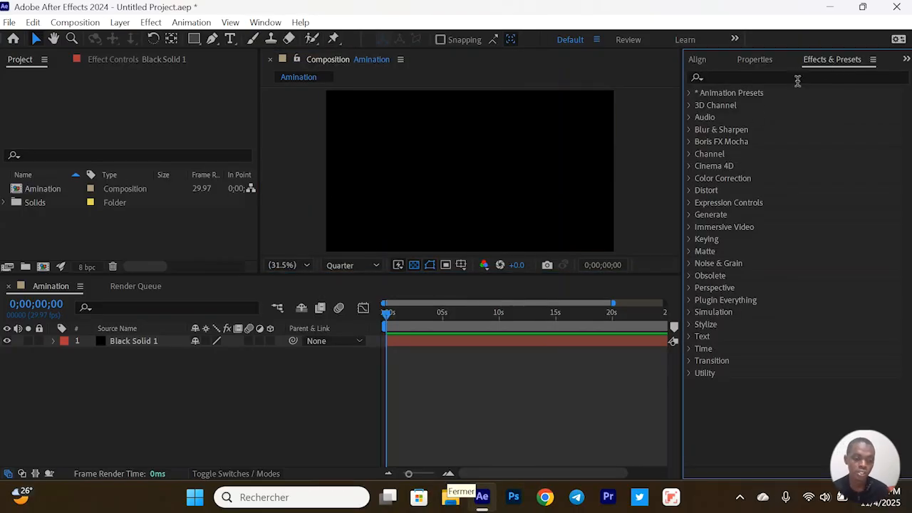
click(755, 84)
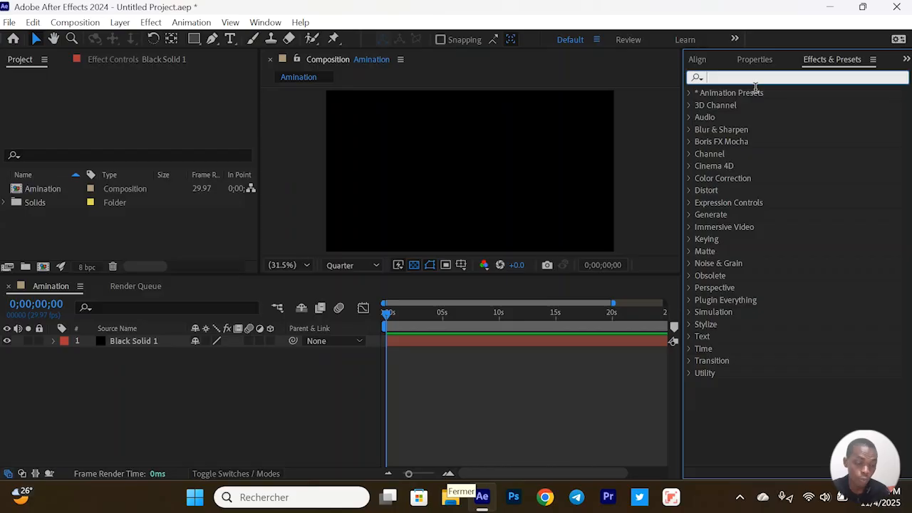
click(687, 156)
drag(687, 156, 754, 161)
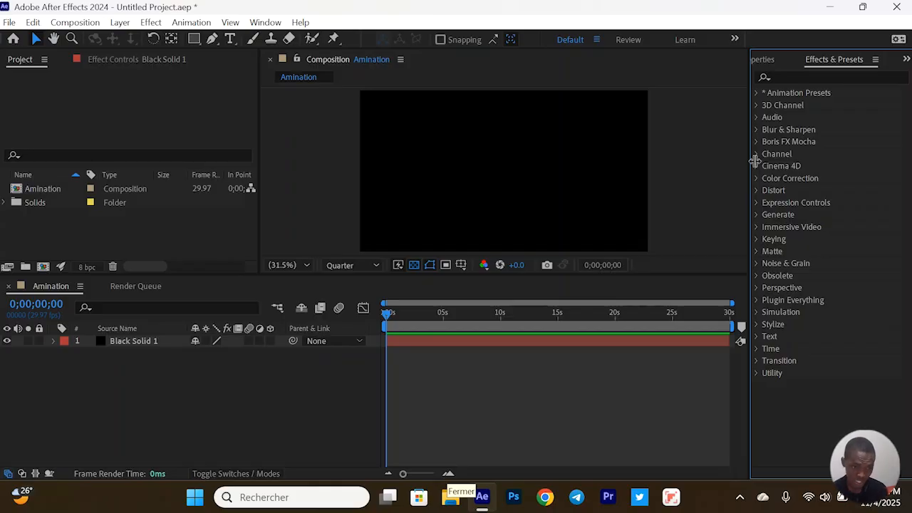
Step: Find the Gradient Ramp effect by searching for "ramp" and apply it to the black solid layer
click(442, 341)
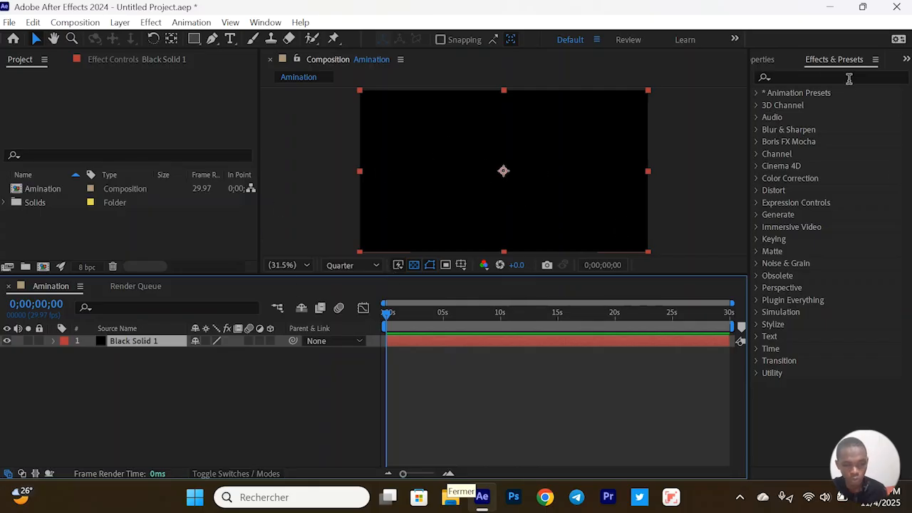
click(808, 83)
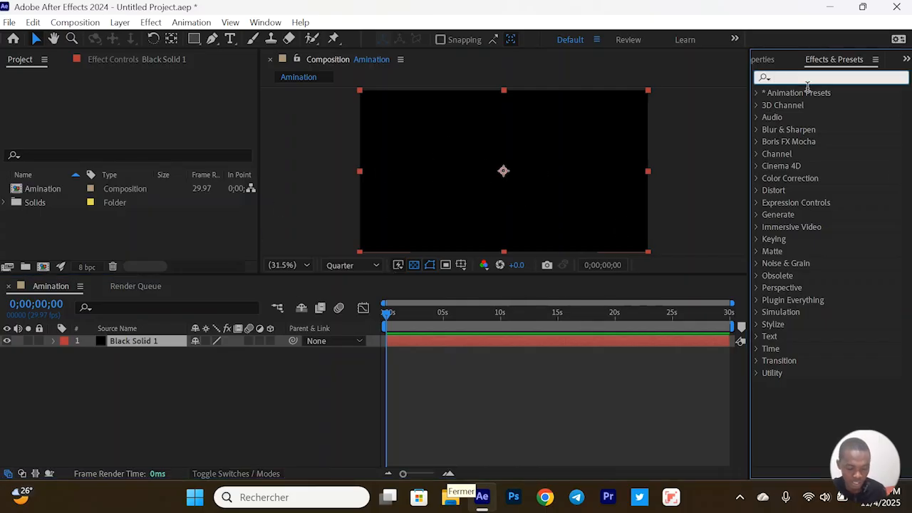
text(ra)
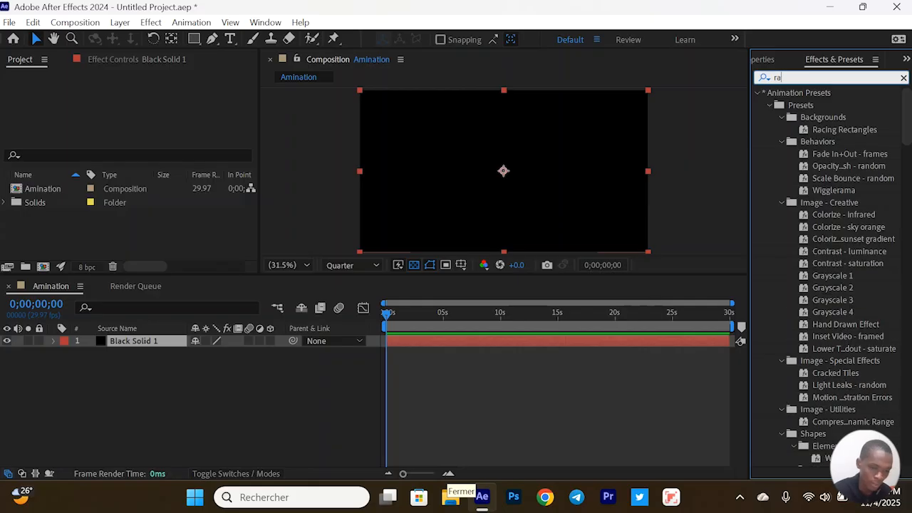
text(mp)
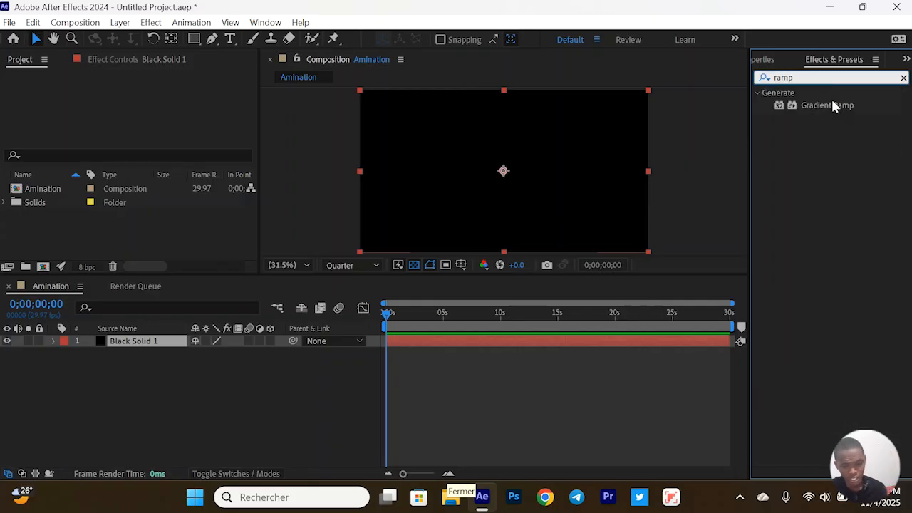
click(831, 106)
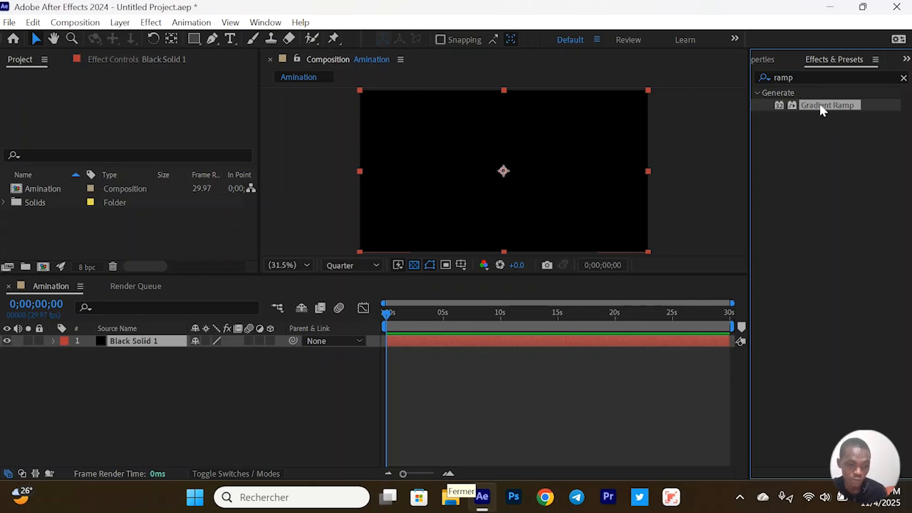
drag(821, 108, 556, 344)
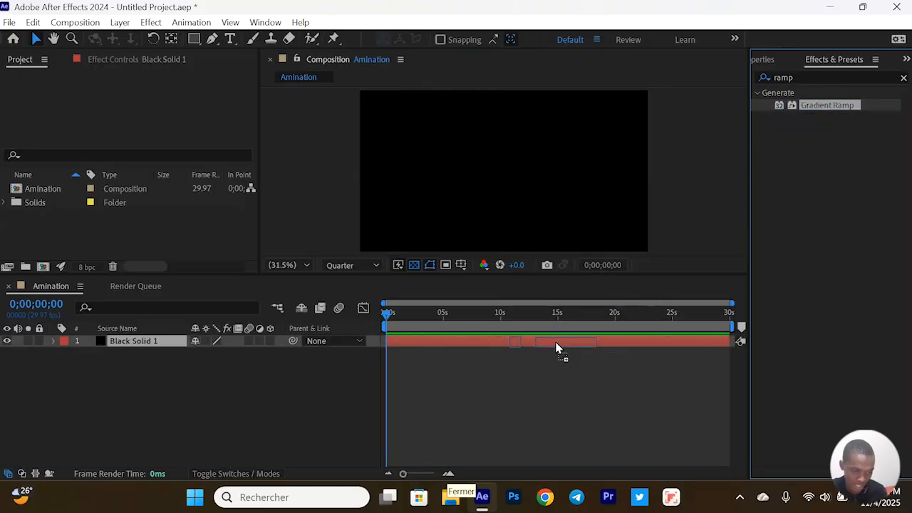
drag(557, 348, 556, 349)
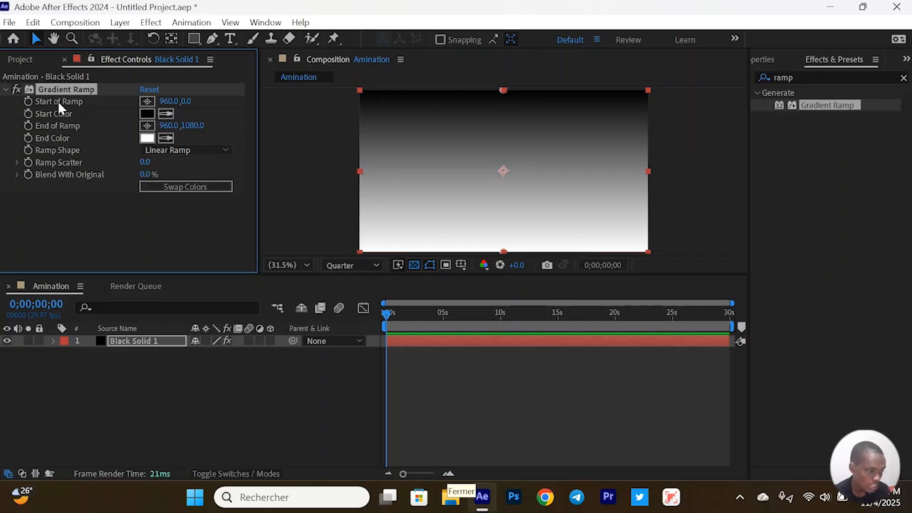
Step: Move the gradient's Start of Ramp point just above the composition's top edge, at about 950, -35
click(147, 101)
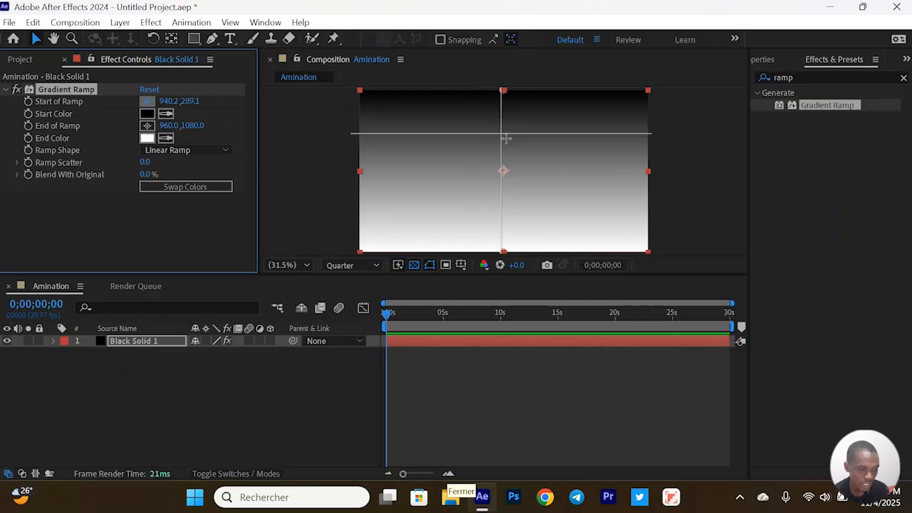
click(501, 133)
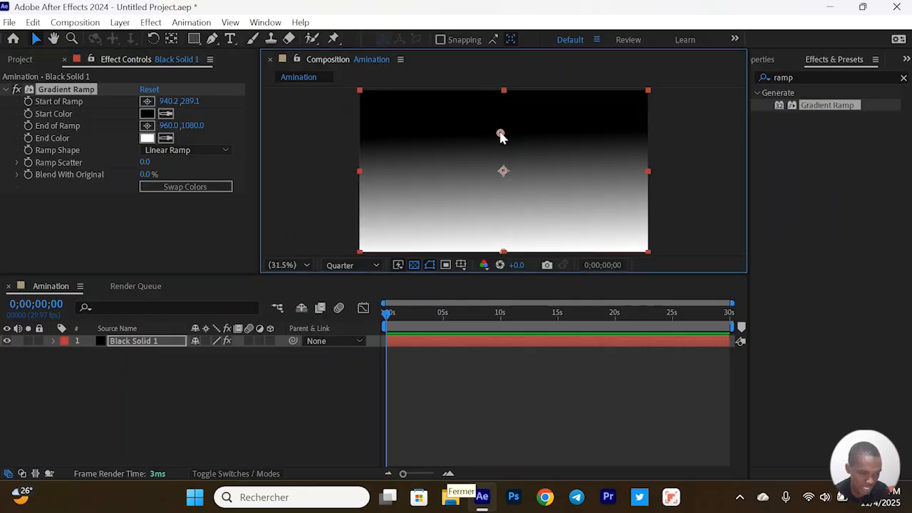
drag(499, 133, 500, 114)
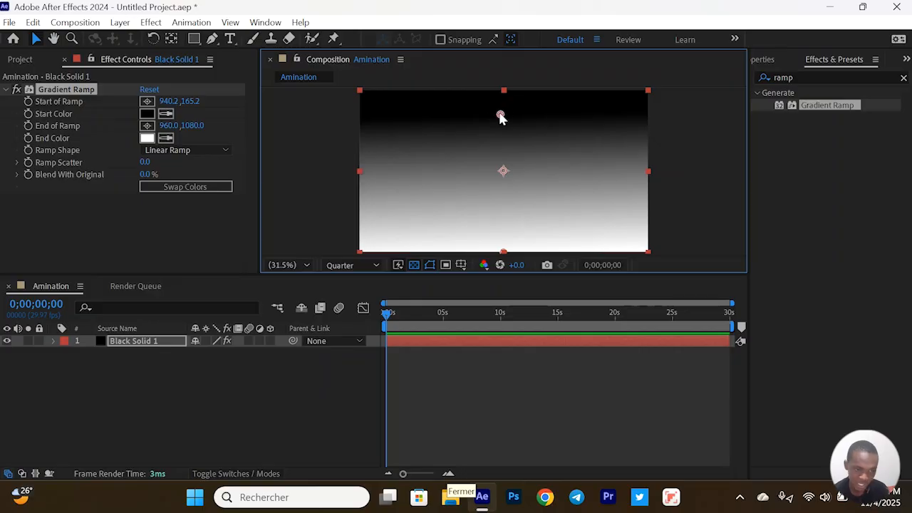
drag(500, 116, 500, 80)
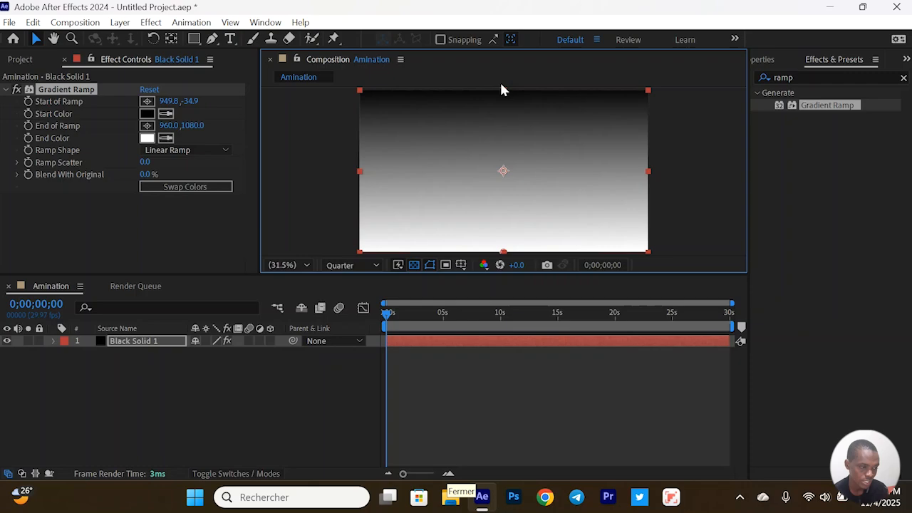
Step: Place the End of Ramp point near the composition's bottom edge at about 969, 969, and undo a trial move towards the centre
click(68, 127)
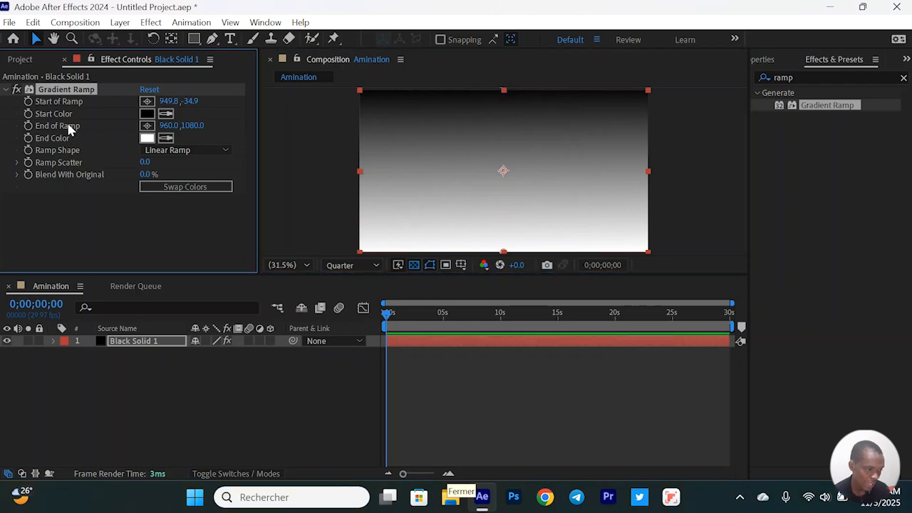
click(146, 127)
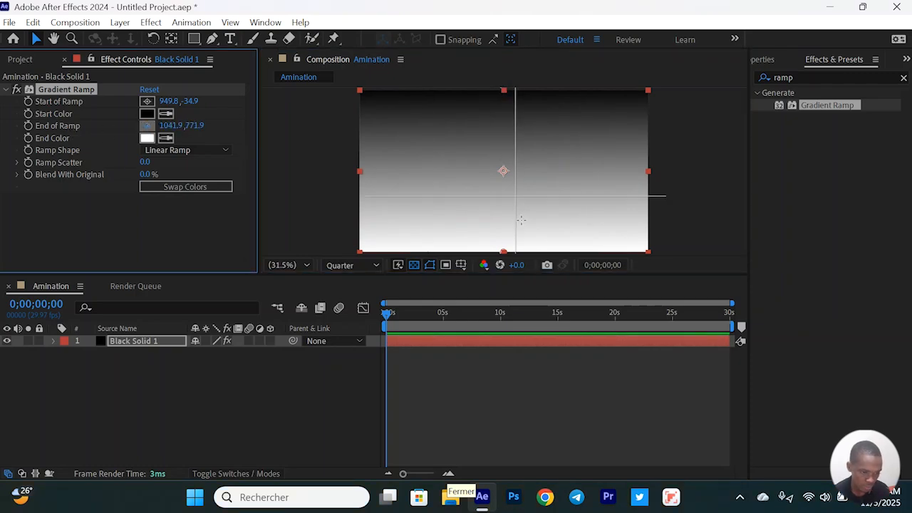
click(505, 236)
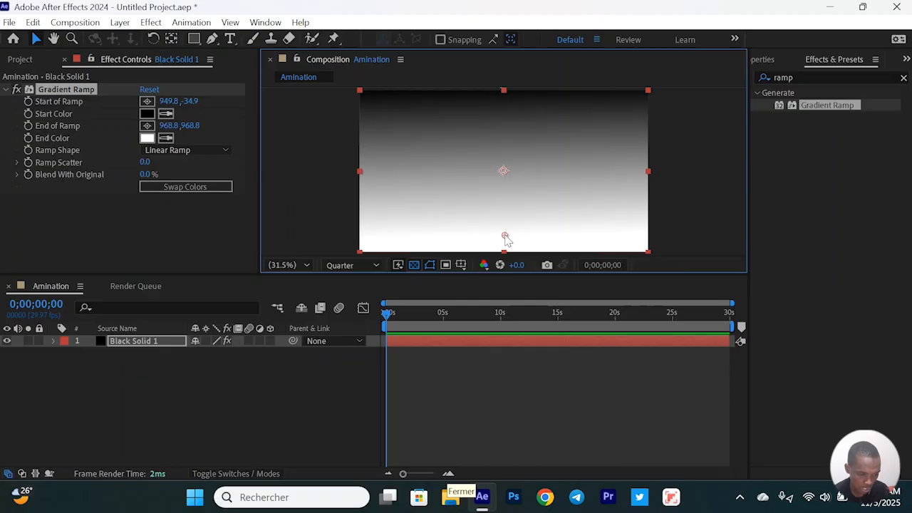
drag(506, 238, 528, 190)
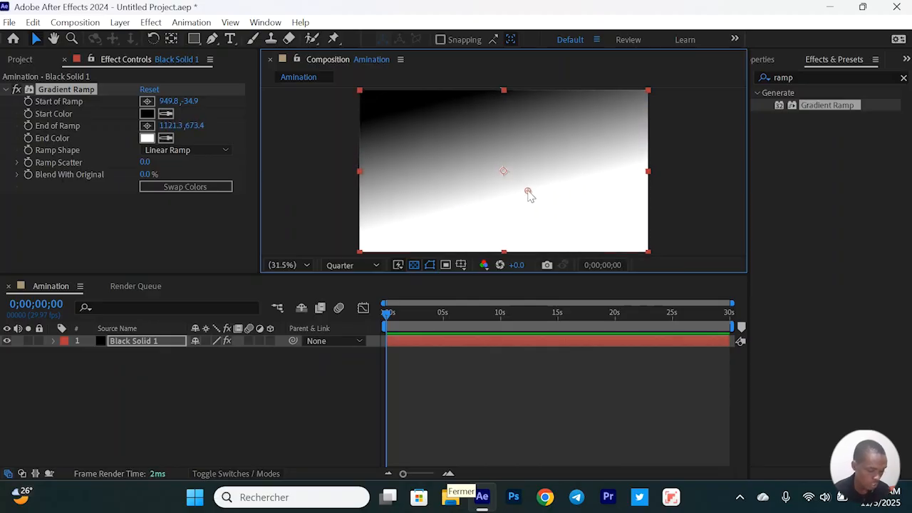
key(ctrl+z)
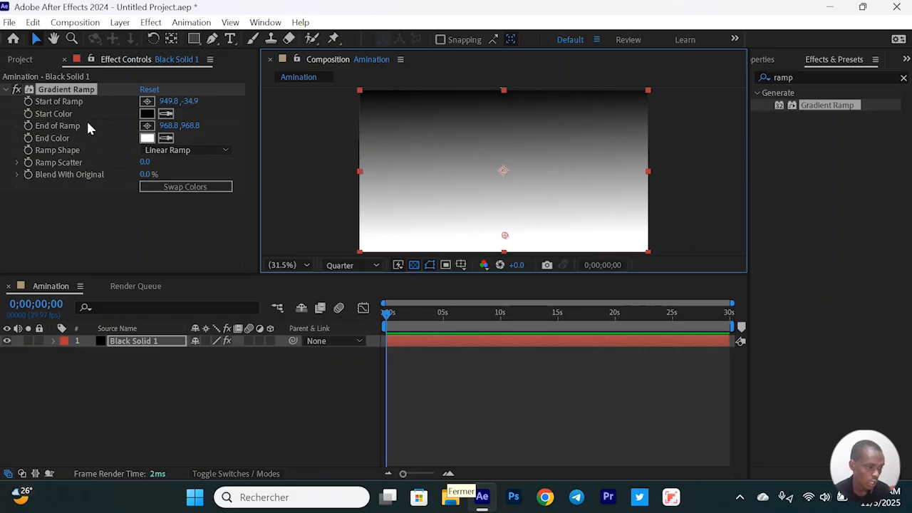
Step: Set the gradient's start colour to a very dark blue (00041E)
click(147, 114)
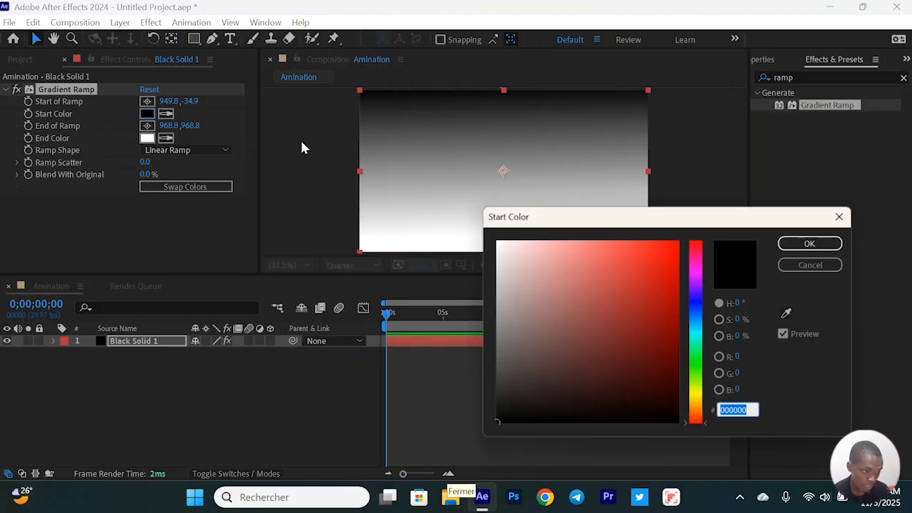
click(698, 307)
drag(668, 288, 691, 407)
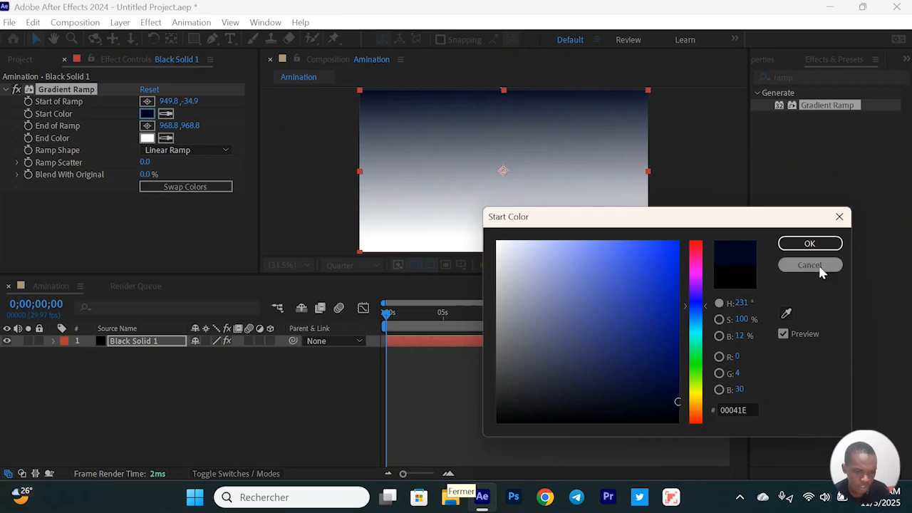
click(809, 243)
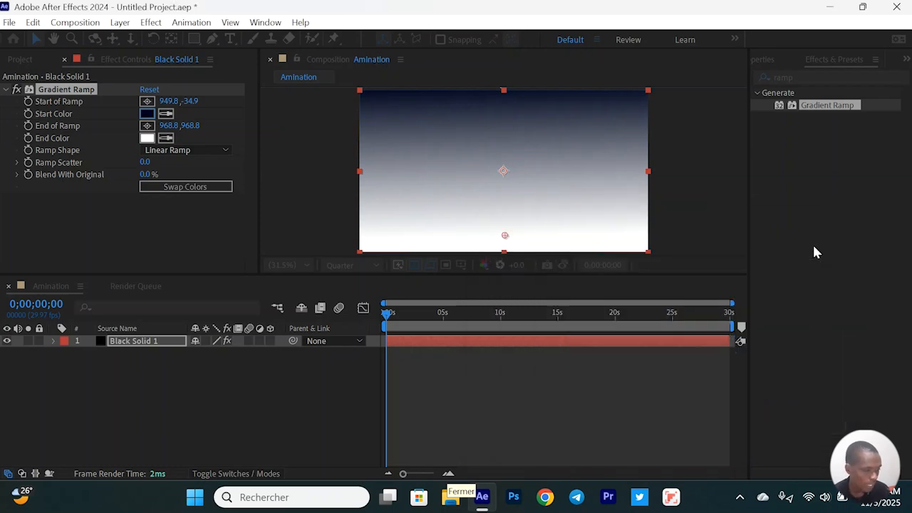
Step: Set the gradient's end colour to a medium dark blue (02226D)
click(146, 137)
drag(654, 358, 665, 378)
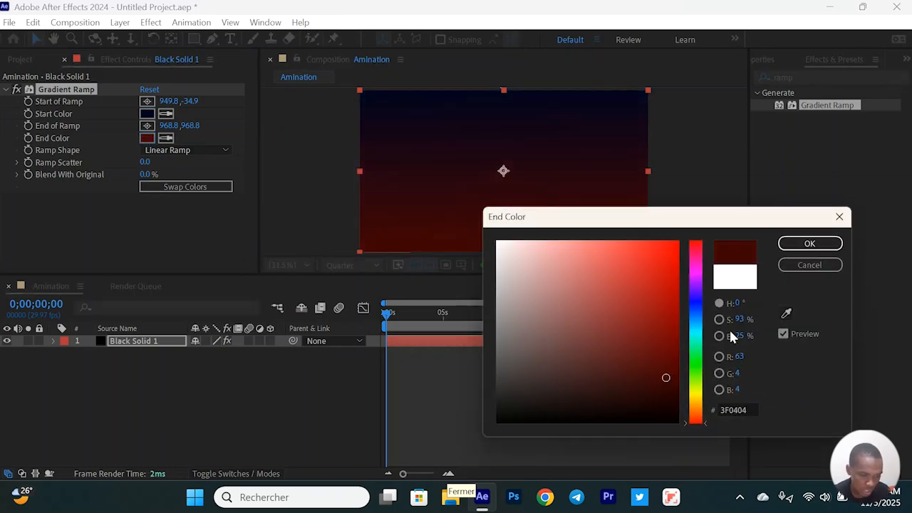
click(697, 311)
drag(669, 338, 677, 347)
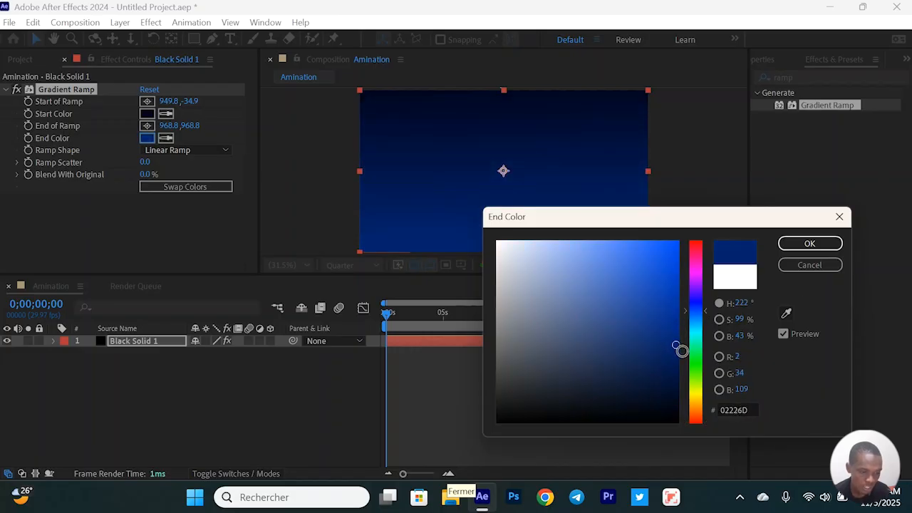
click(819, 244)
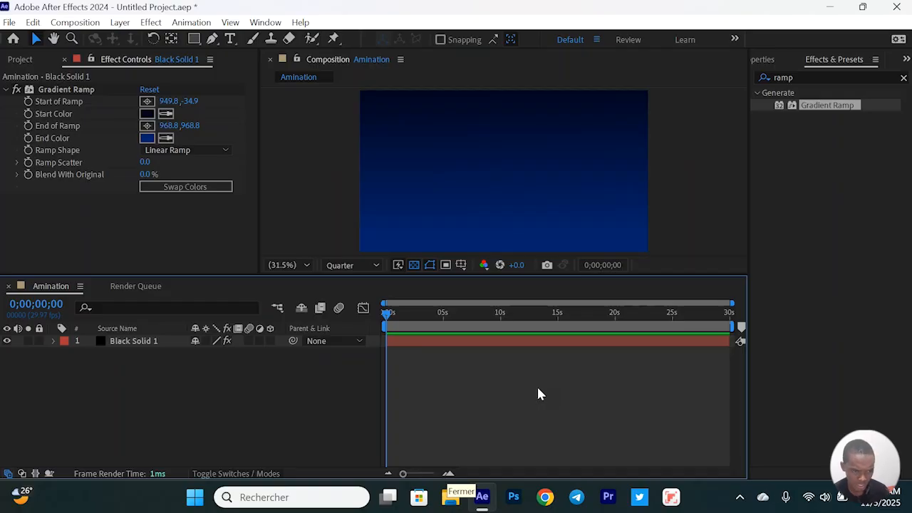
Step: Search for "grid", apply the Grid effect to the black solid layer and set its blending mode to Normal
click(805, 81)
text(grid)
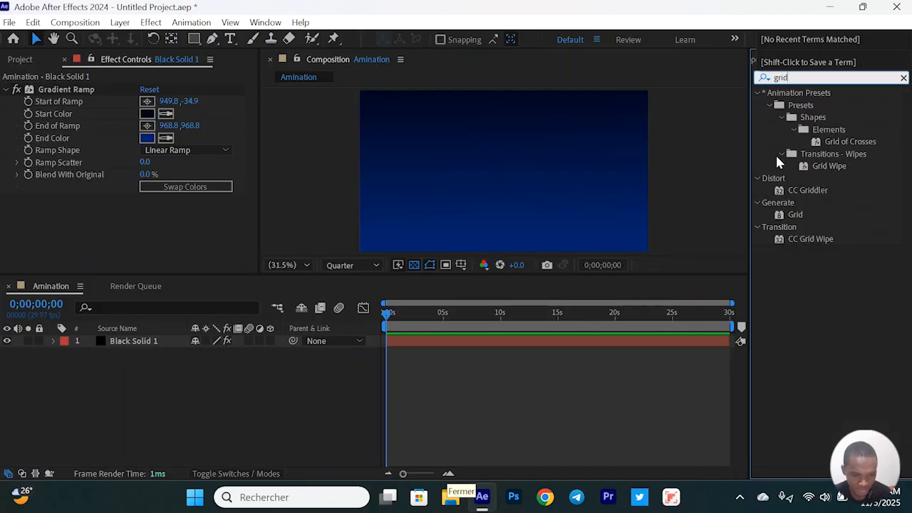
click(793, 216)
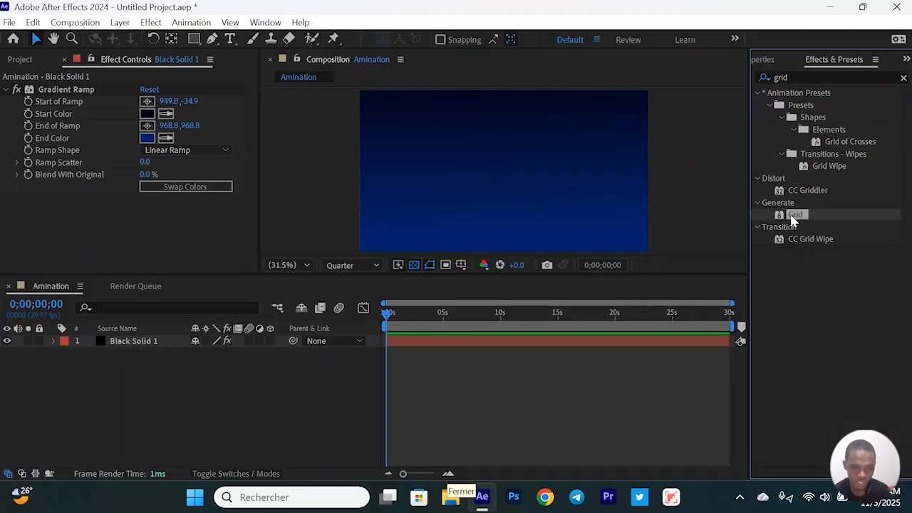
drag(792, 218, 527, 350)
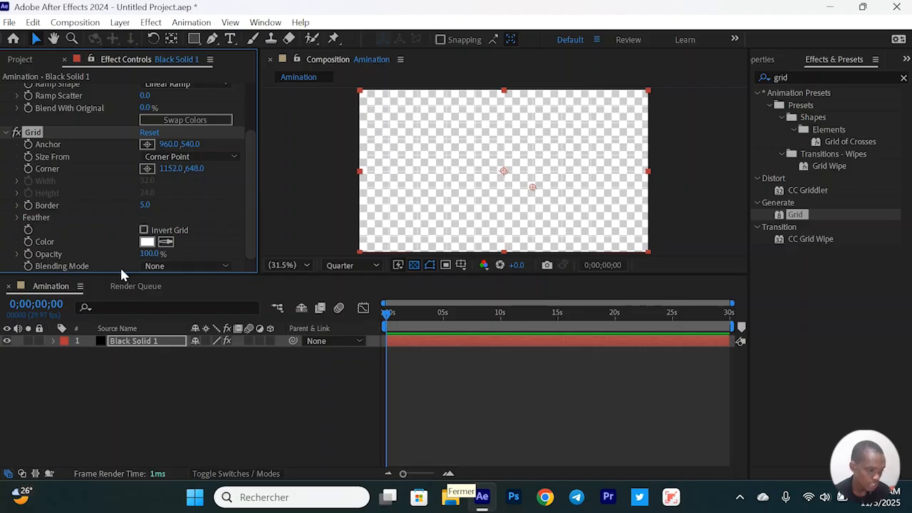
click(167, 267)
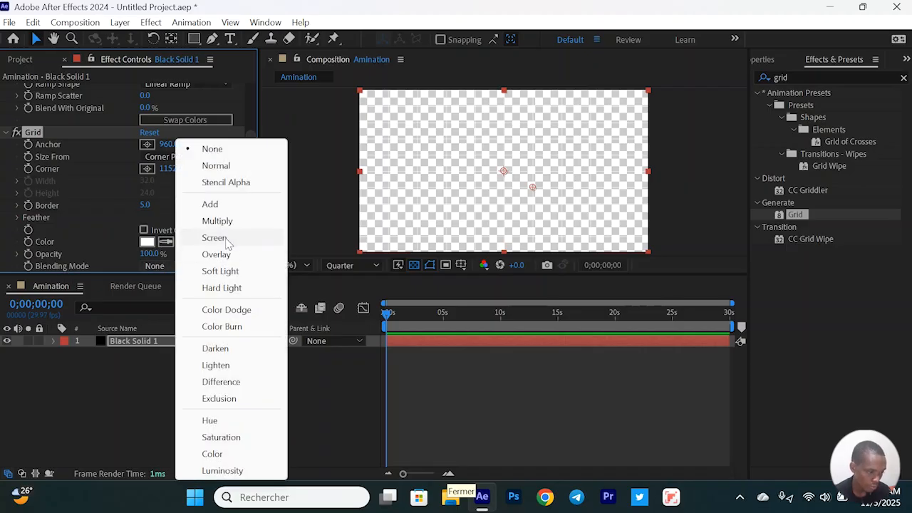
click(235, 166)
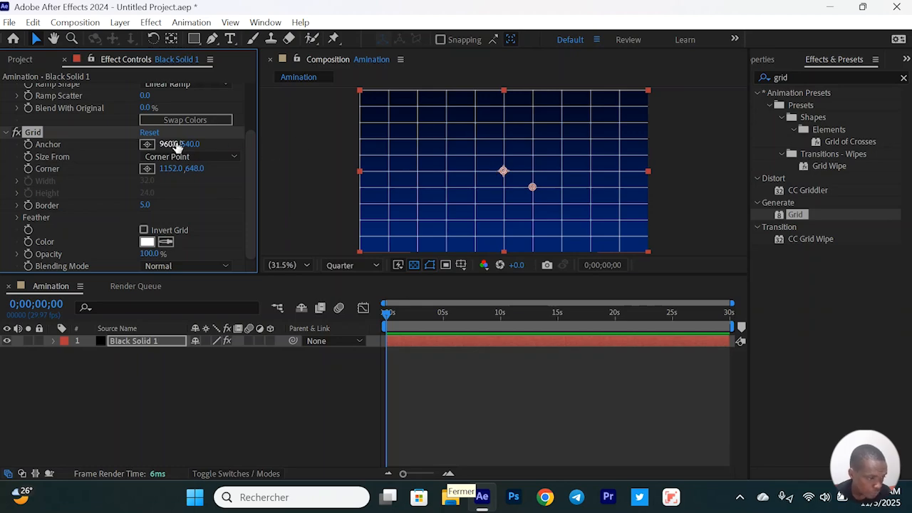
Step: Shift the grid's anchor to 1025, 550 for smaller cells and reduce the grid's opacity to 6%
drag(180, 144, 203, 146)
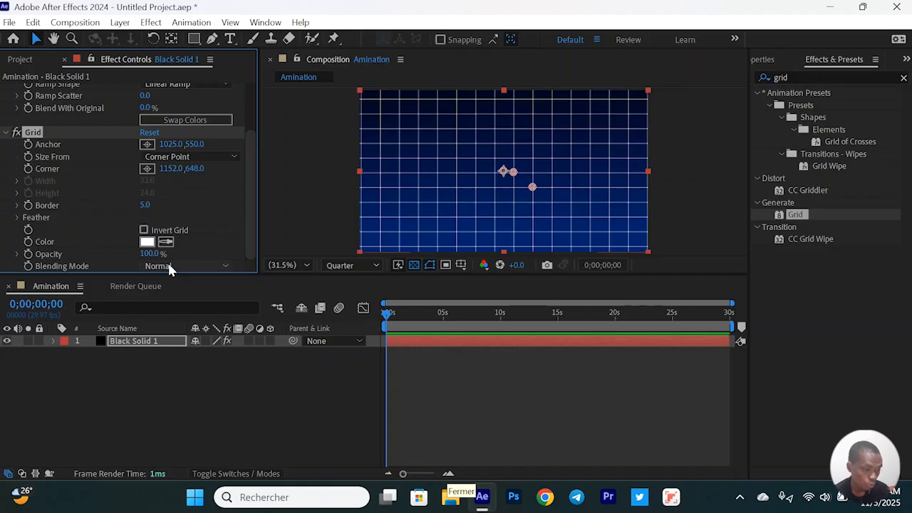
click(149, 253)
text(19)
key(Return)
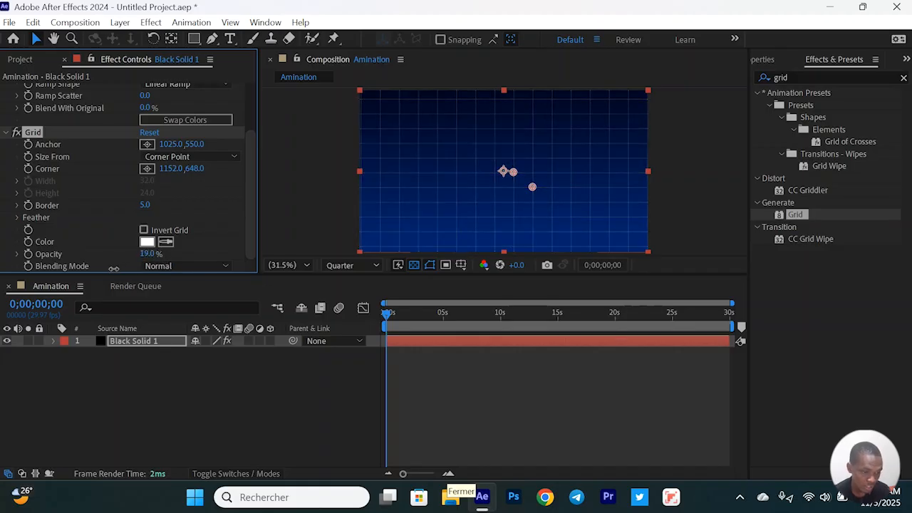
drag(113, 269, 108, 274)
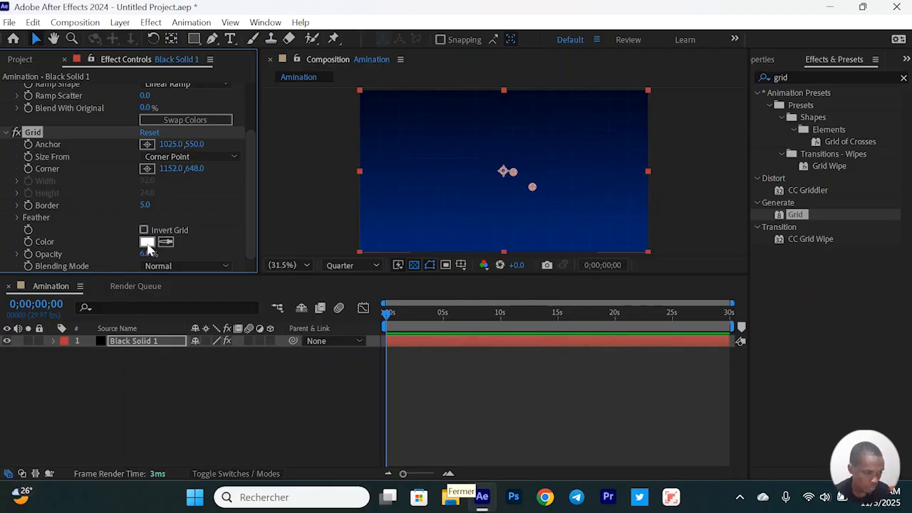
Step: Change the grid lines' colour to light grey (CBCBCB)
click(147, 243)
drag(535, 302, 479, 284)
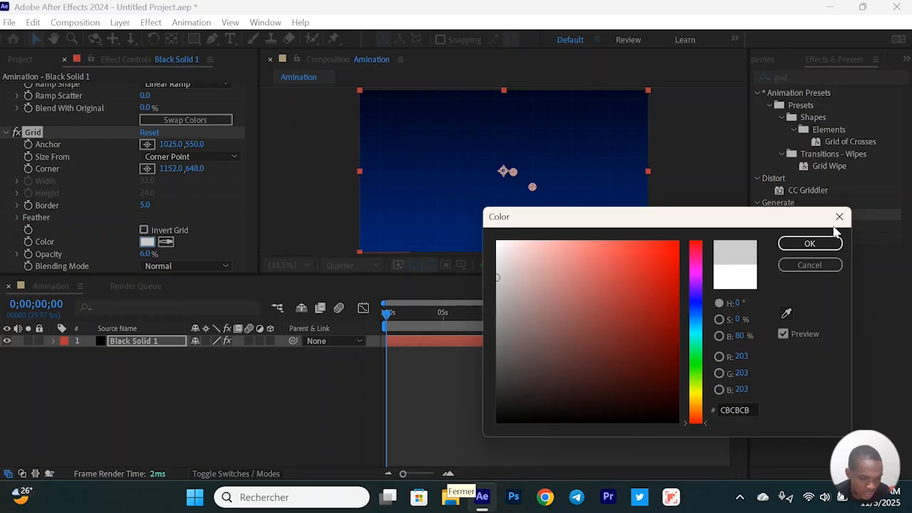
click(810, 243)
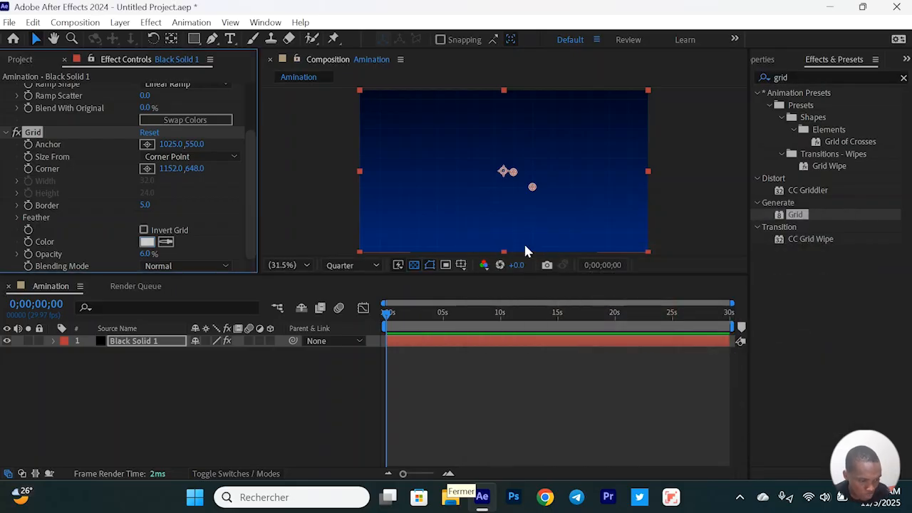
Step: Deselect the layer and magnify the composition view to 50% to examine the faint grid over the gradient
click(463, 393)
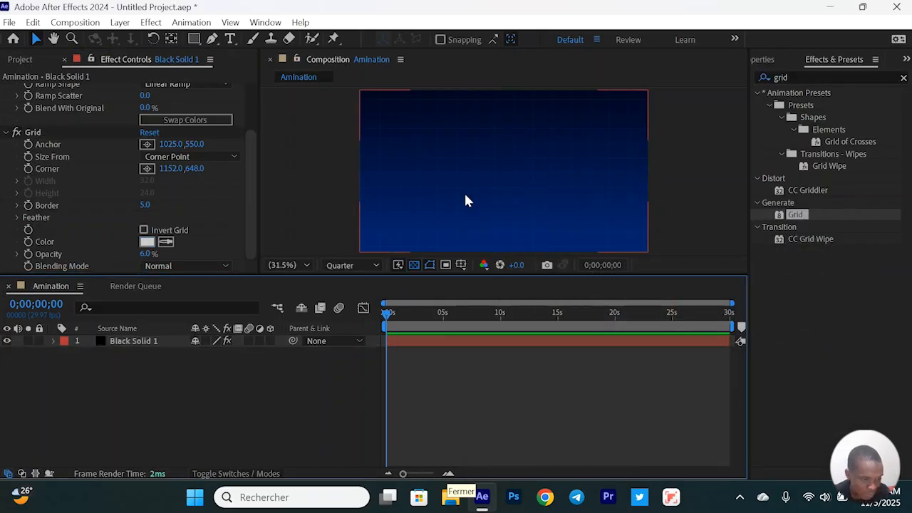
click(282, 265)
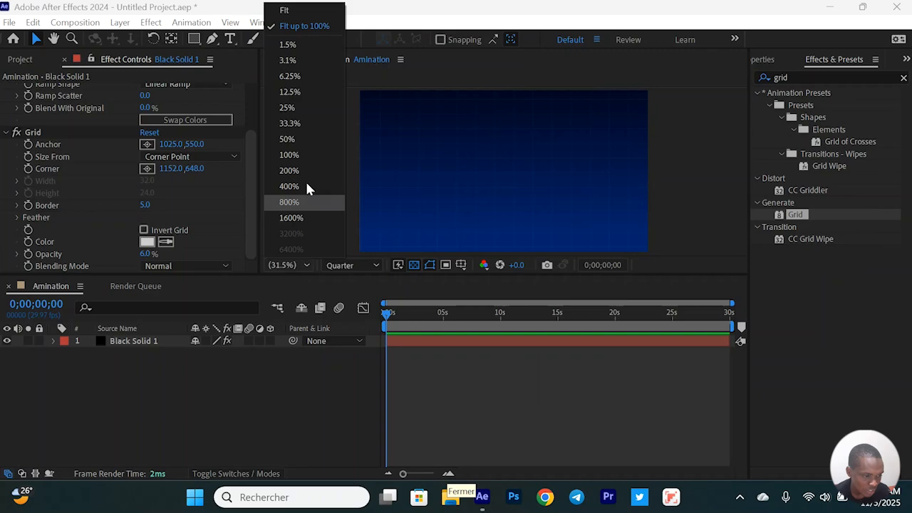
click(287, 139)
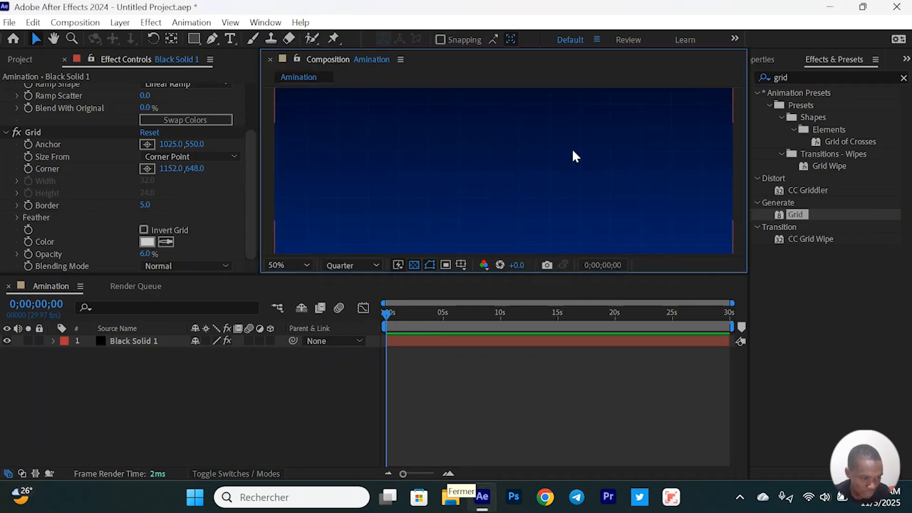
Step: Search the effects for "vign" and apply CC Vignette to the black solid layer
click(289, 264)
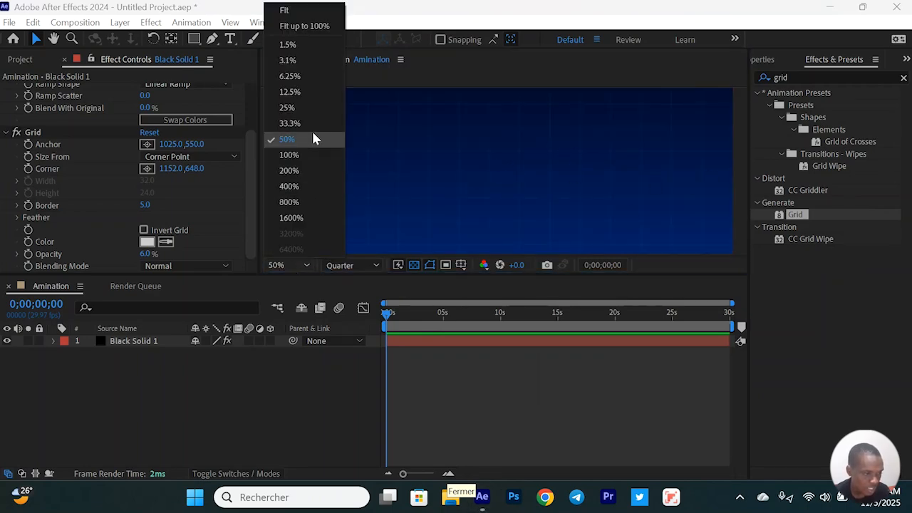
click(295, 27)
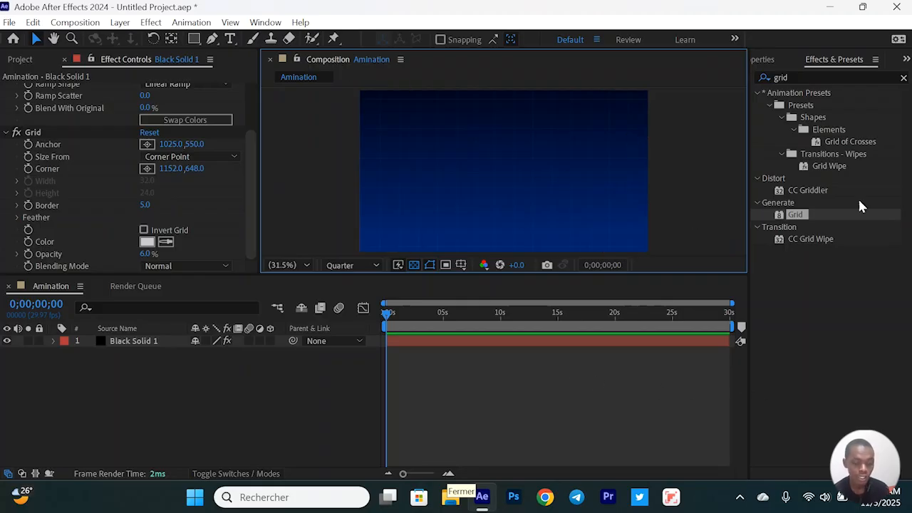
double_click(803, 79)
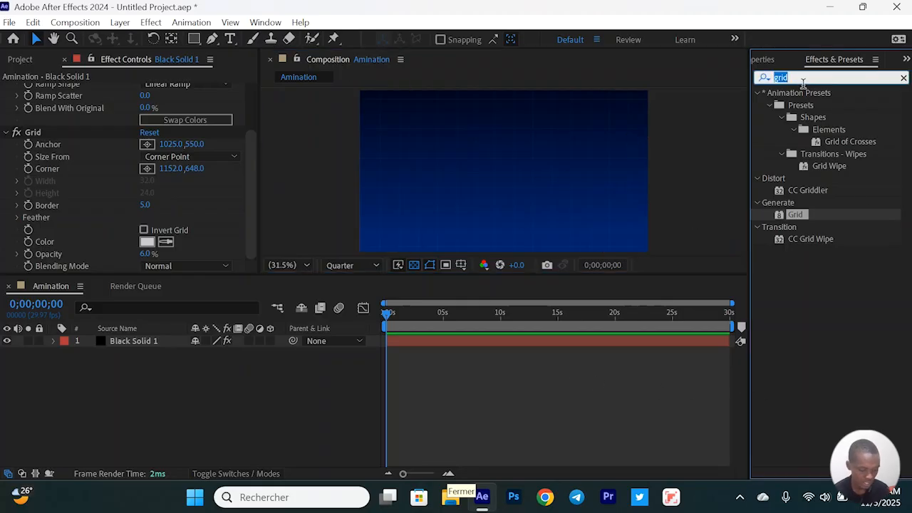
text(vign)
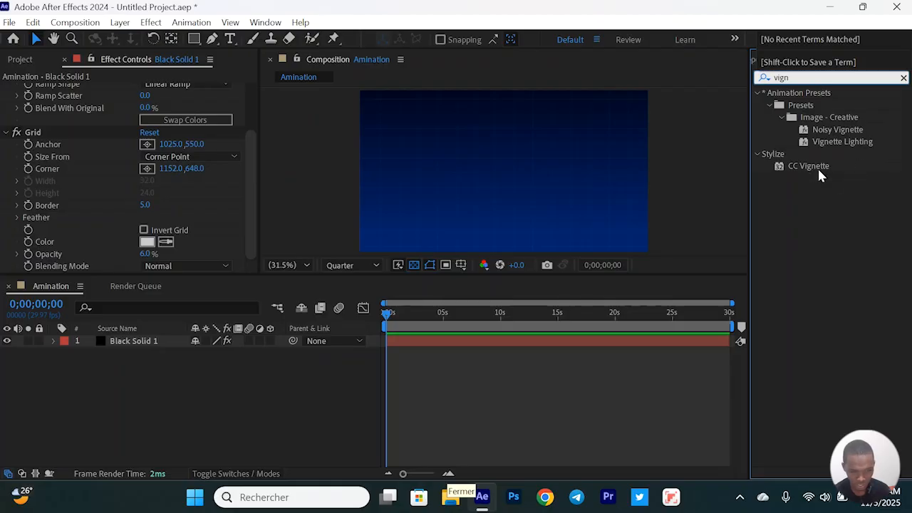
drag(812, 168, 520, 345)
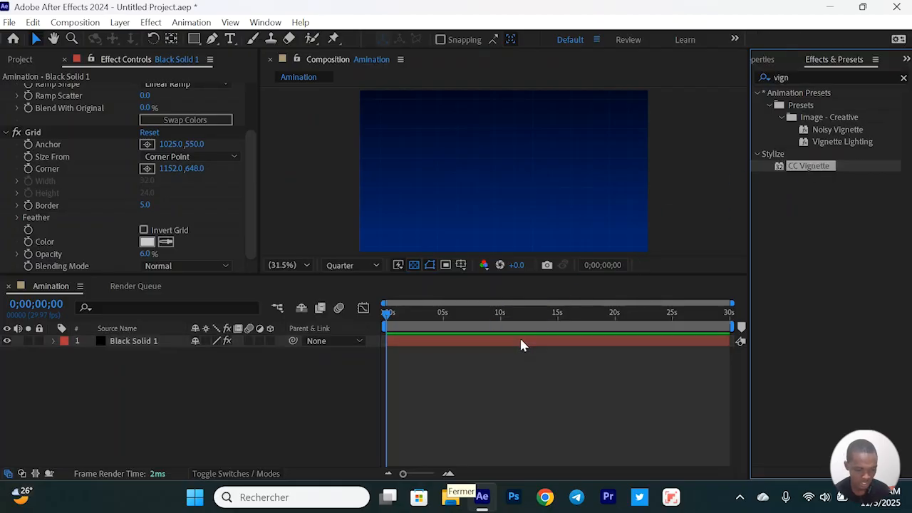
click(555, 383)
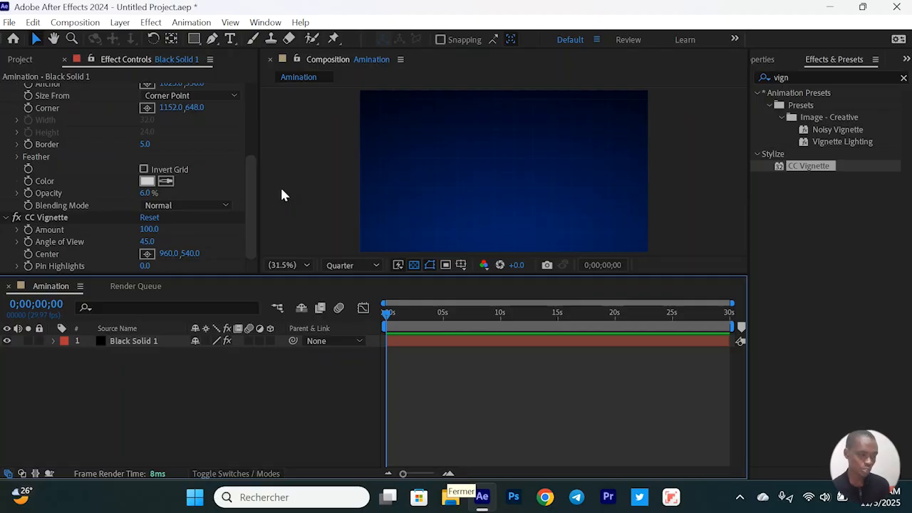
Step: Add a text layer reading "Animation" to the composition and scale it to 640%
click(230, 39)
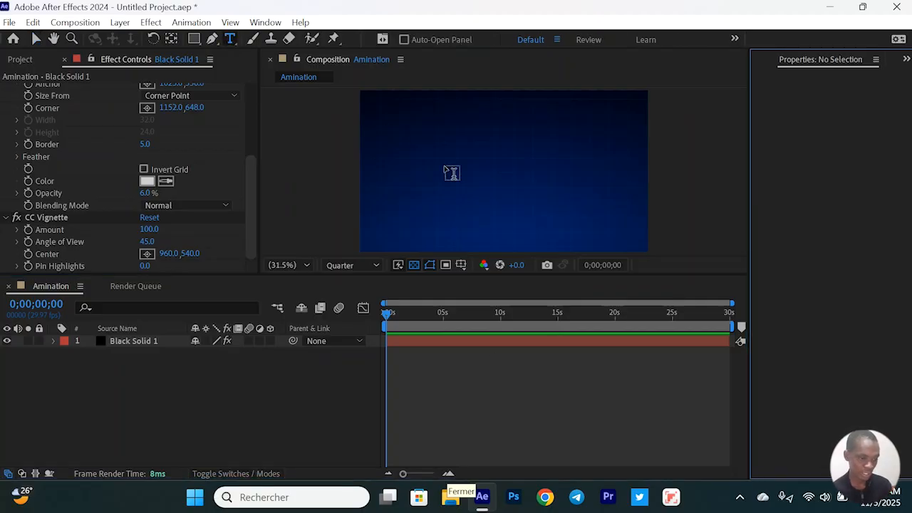
click(395, 156)
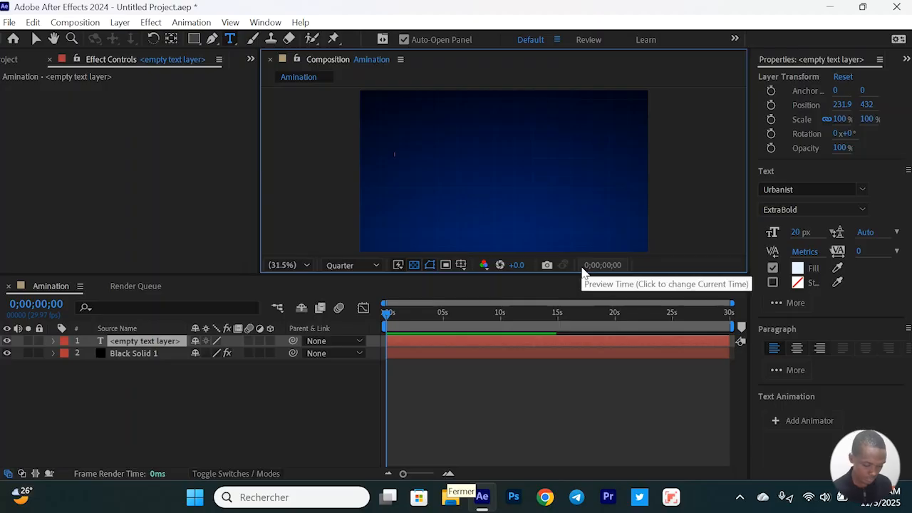
text(Animation)
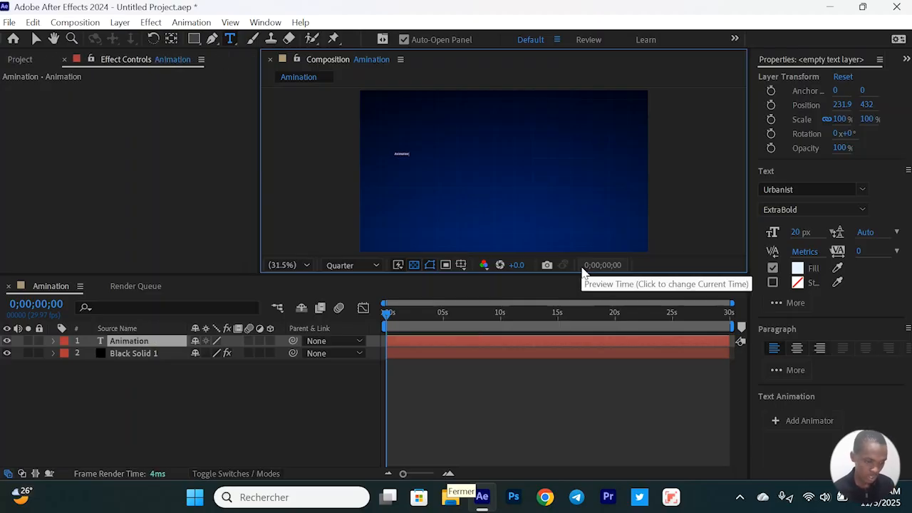
click(452, 342)
key(s)
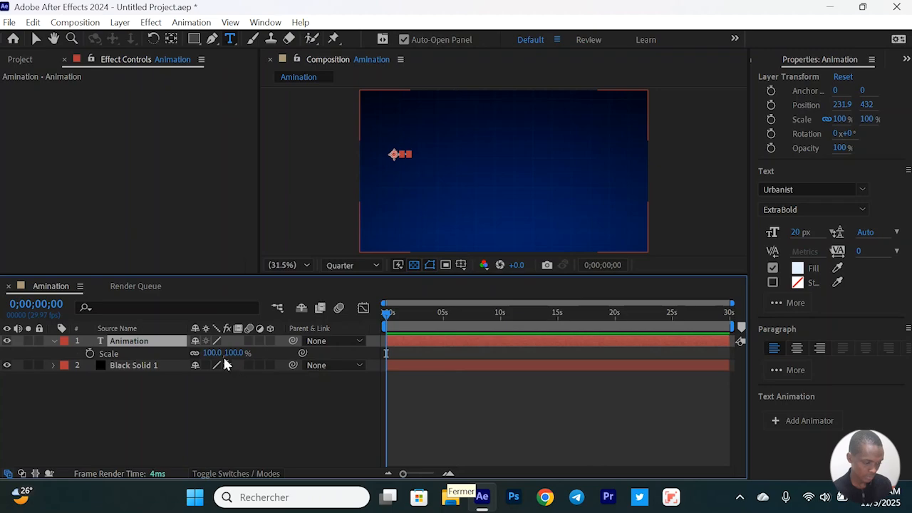
drag(214, 352, 615, 366)
click(441, 391)
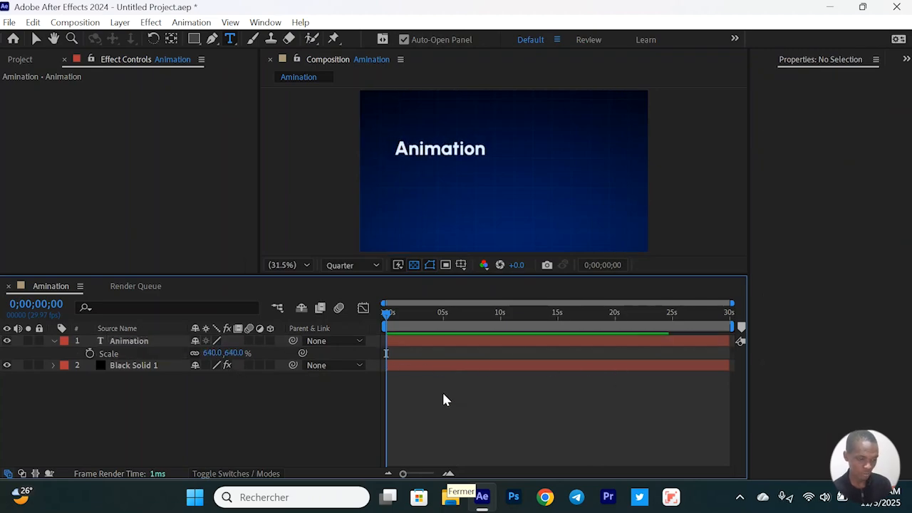
Step: Centre the Animation text horizontally and vertically in the composition with the Align options
click(35, 39)
click(442, 151)
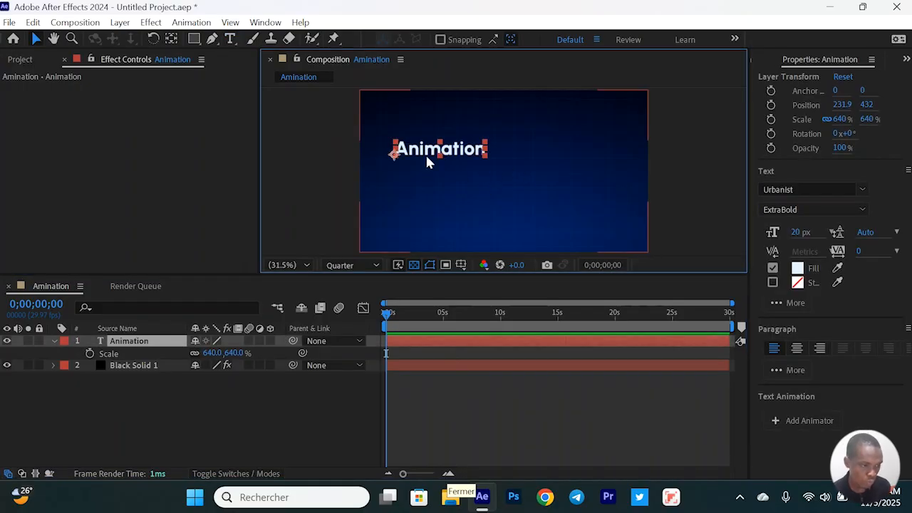
click(268, 22)
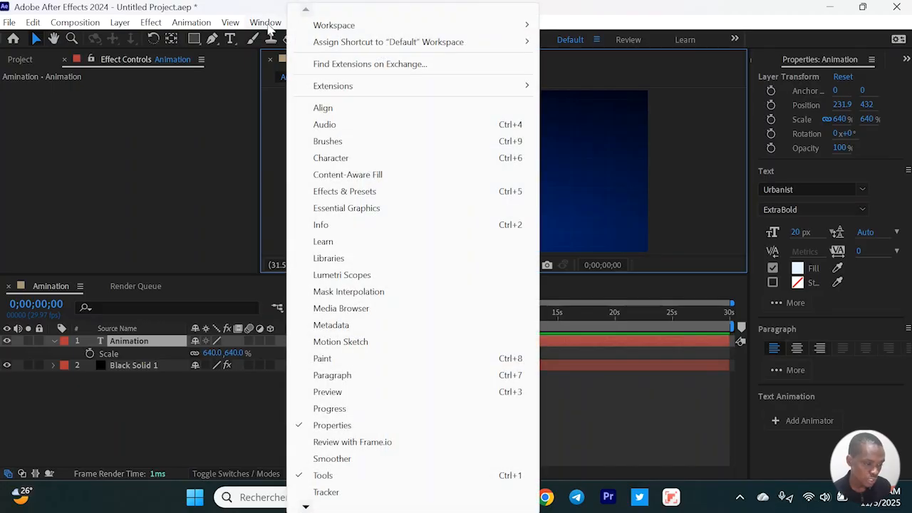
click(323, 109)
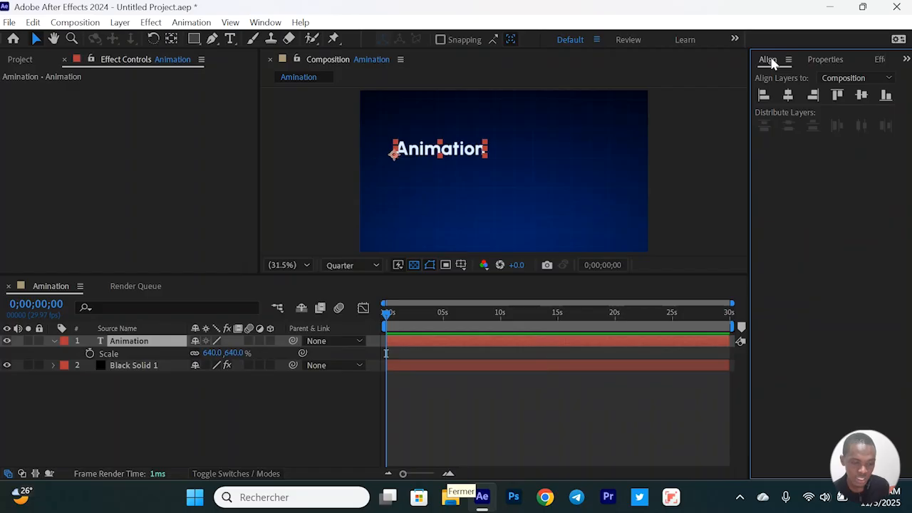
click(789, 100)
click(863, 95)
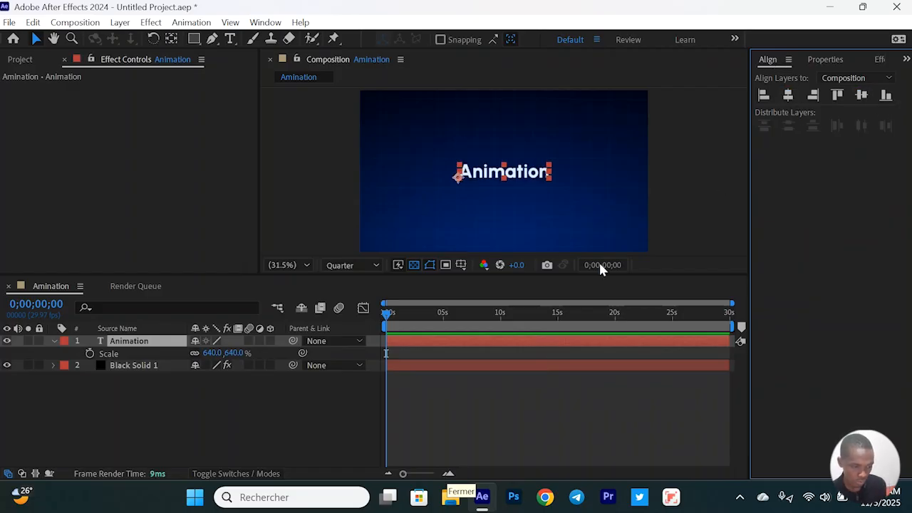
click(500, 399)
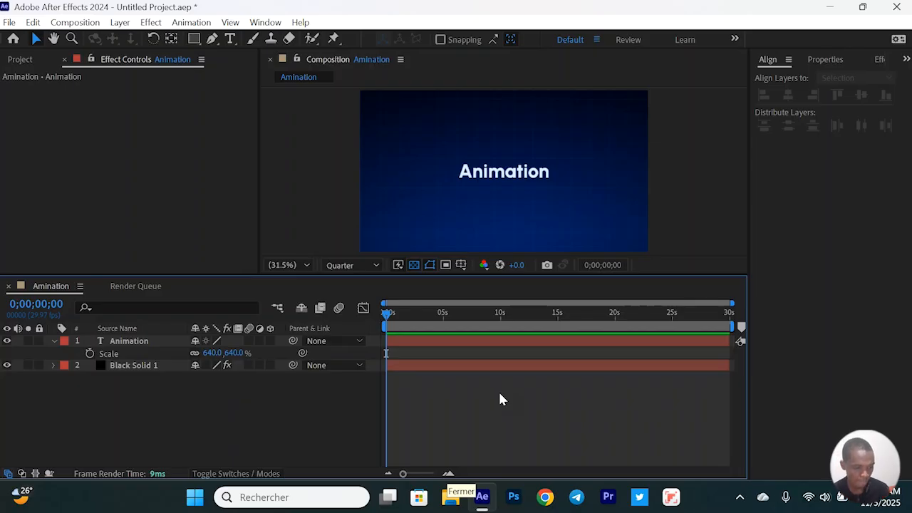
click(399, 342)
click(581, 413)
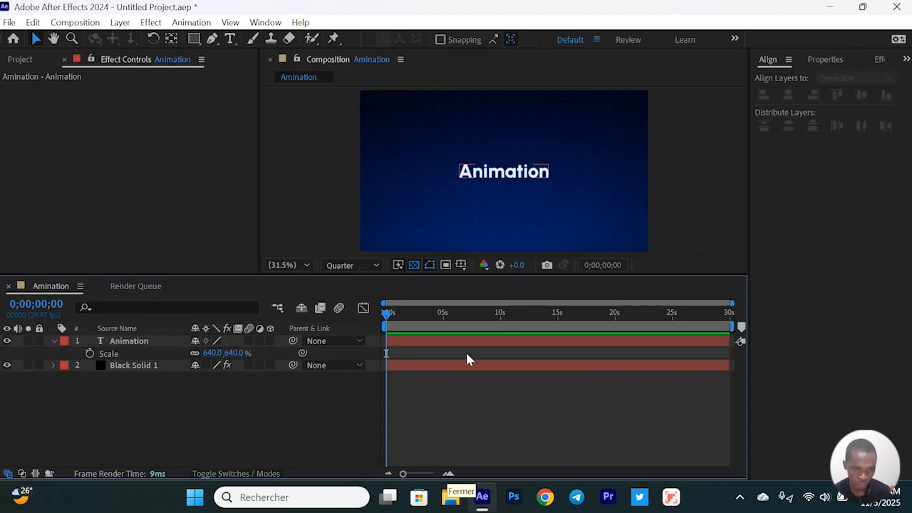
Step: Try the standard Glow effect on the Animation text with a glow radius of 133, and delete the effect
click(877, 61)
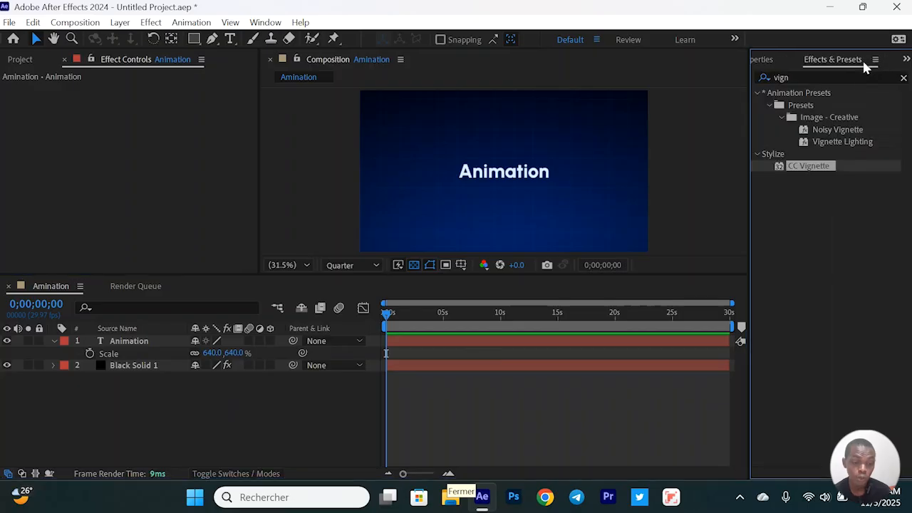
click(773, 81)
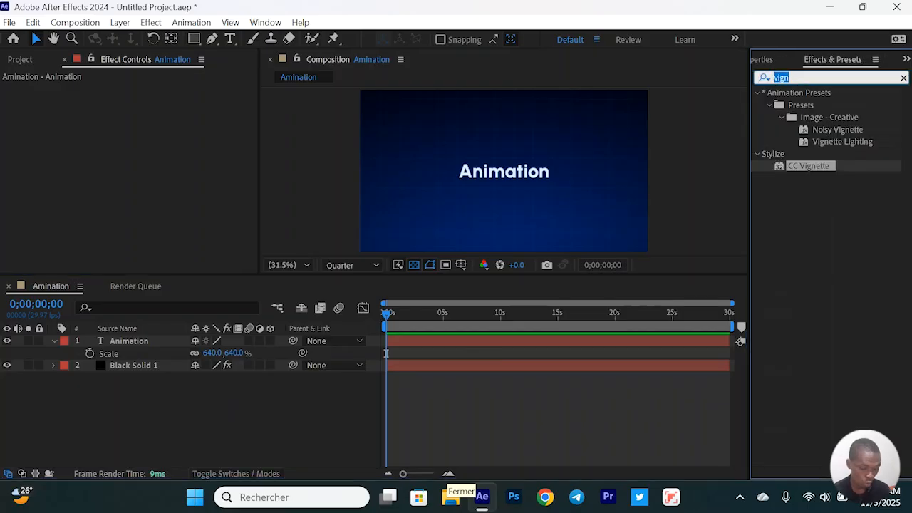
text(glow)
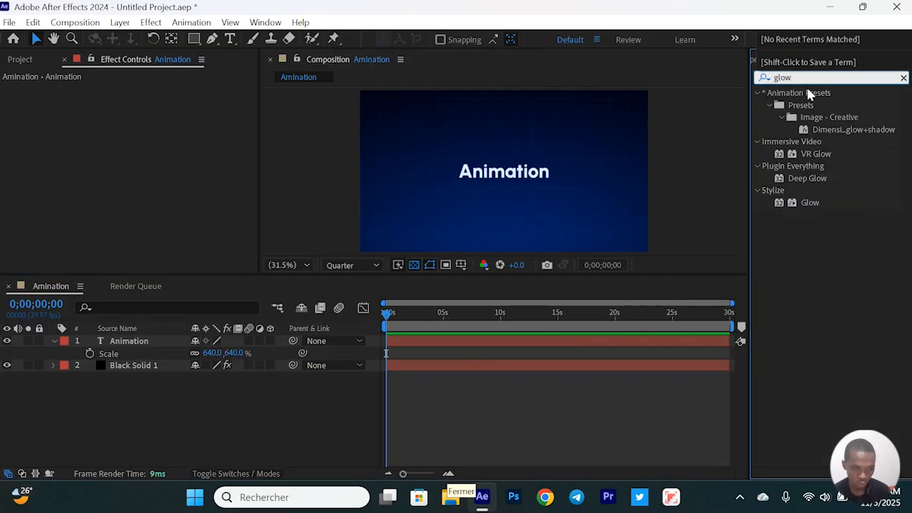
click(810, 204)
drag(809, 207, 569, 342)
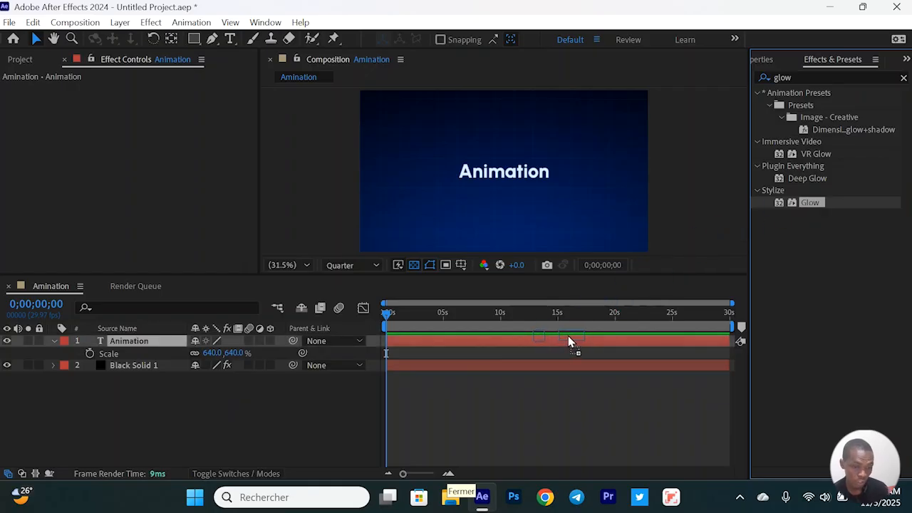
drag(569, 341, 564, 348)
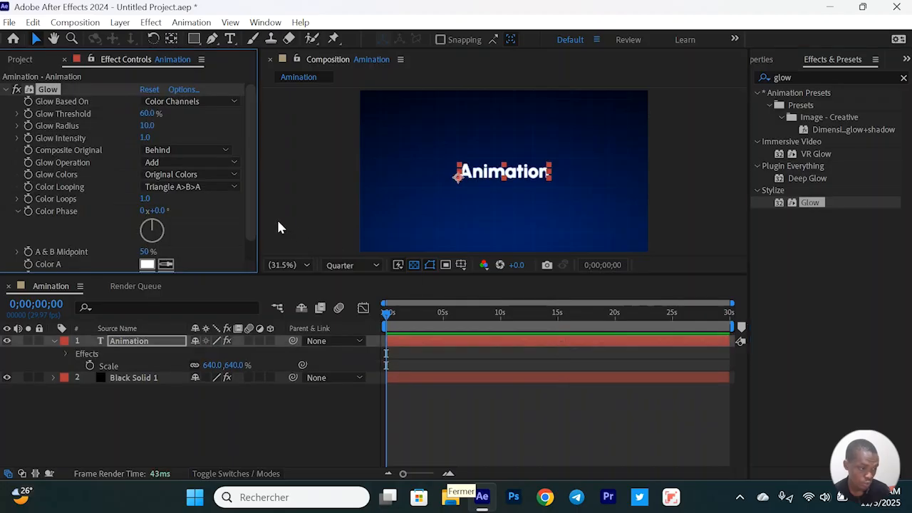
drag(157, 130, 242, 138)
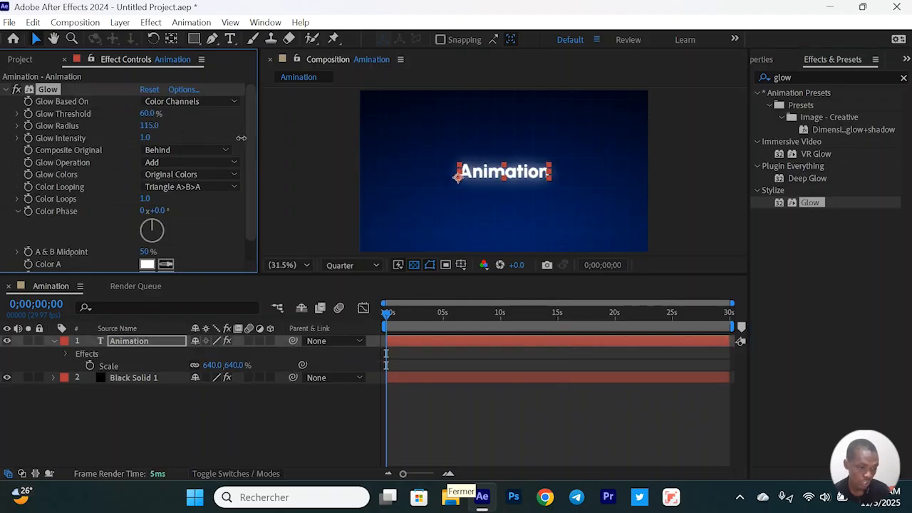
click(514, 420)
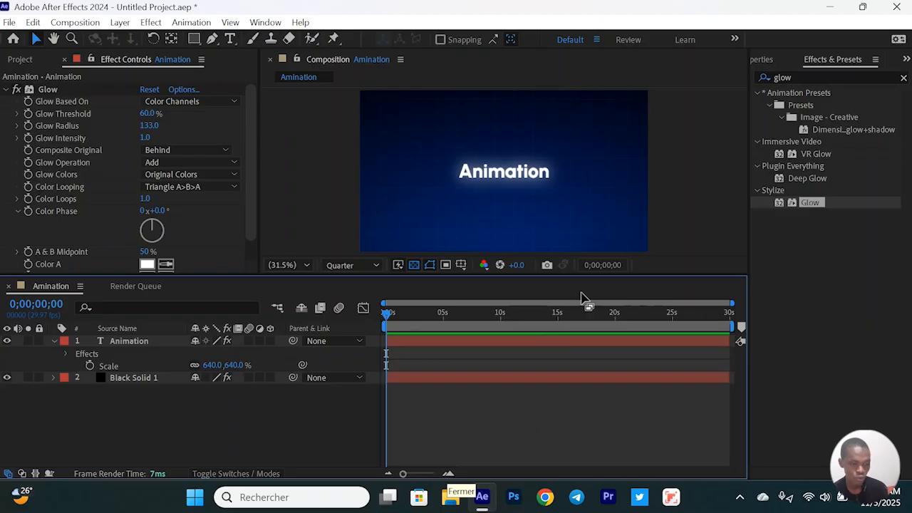
click(45, 84)
key(Delete)
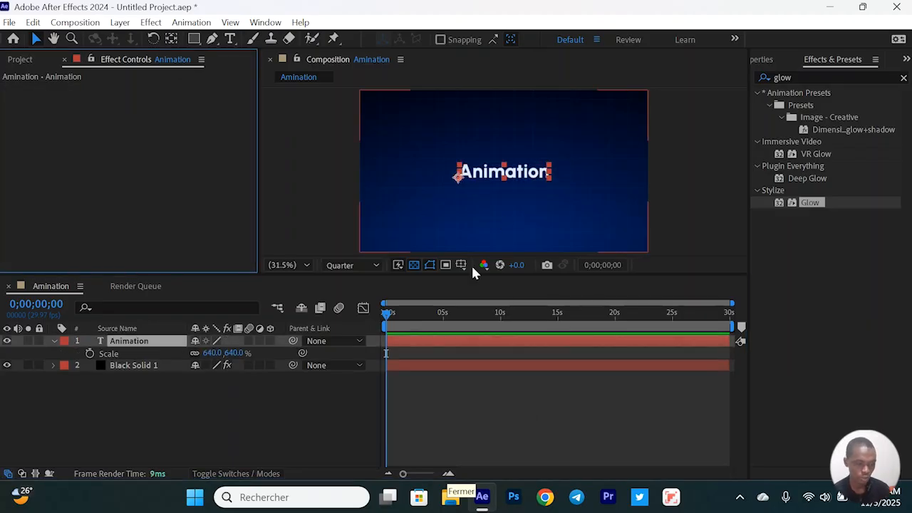
Step: Search the effects for "deep" and apply Deep Glow to the Animation text layer
click(797, 78)
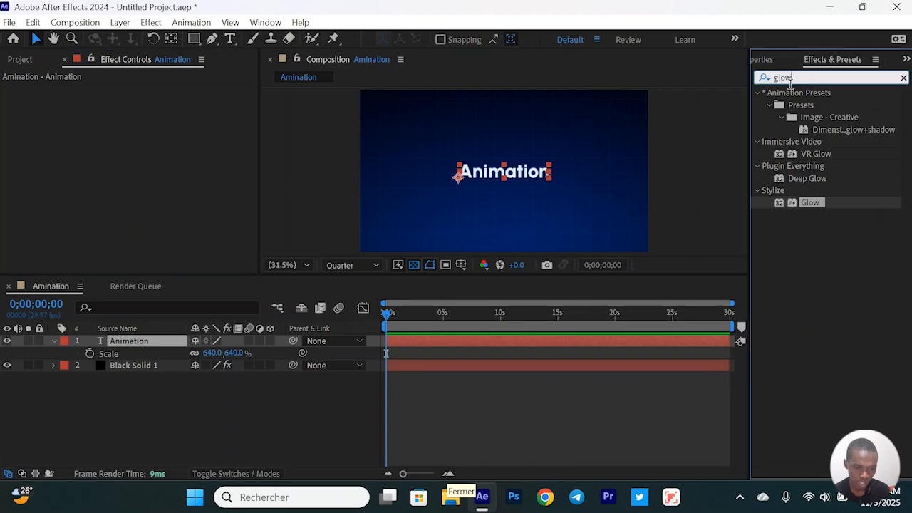
text(deep)
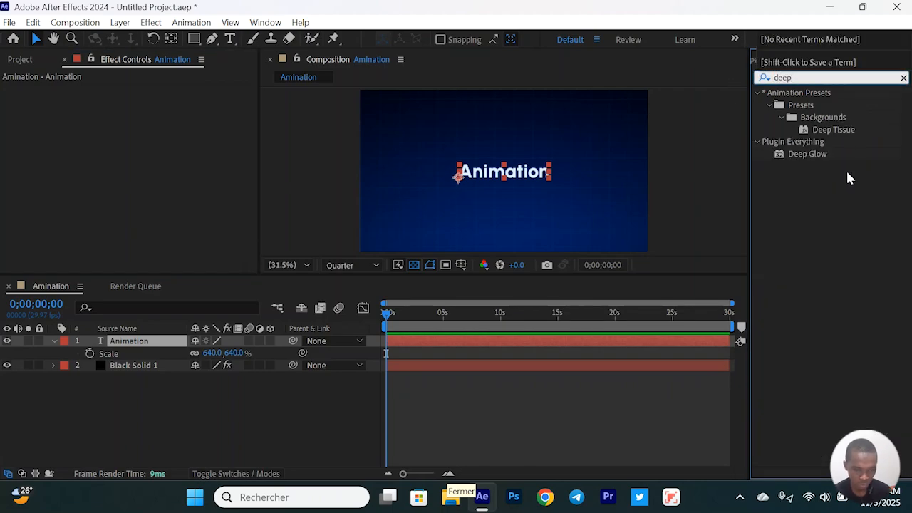
drag(812, 155, 493, 345)
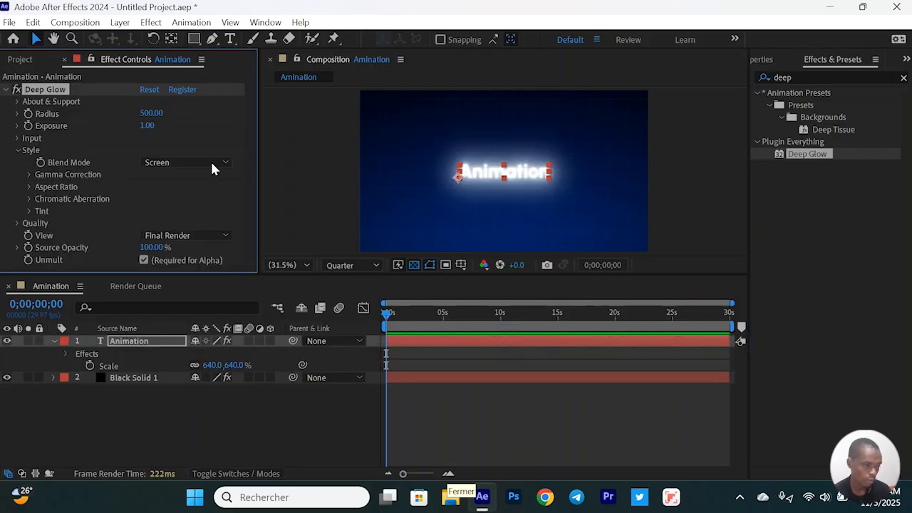
Step: Change the Animation text's fill colour to bright blue (0066FF)
click(761, 59)
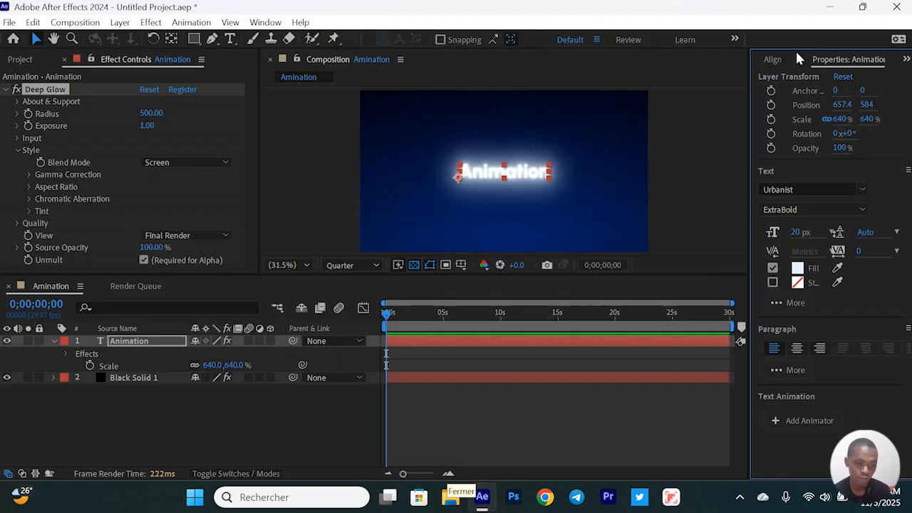
click(798, 269)
text(008AFF)
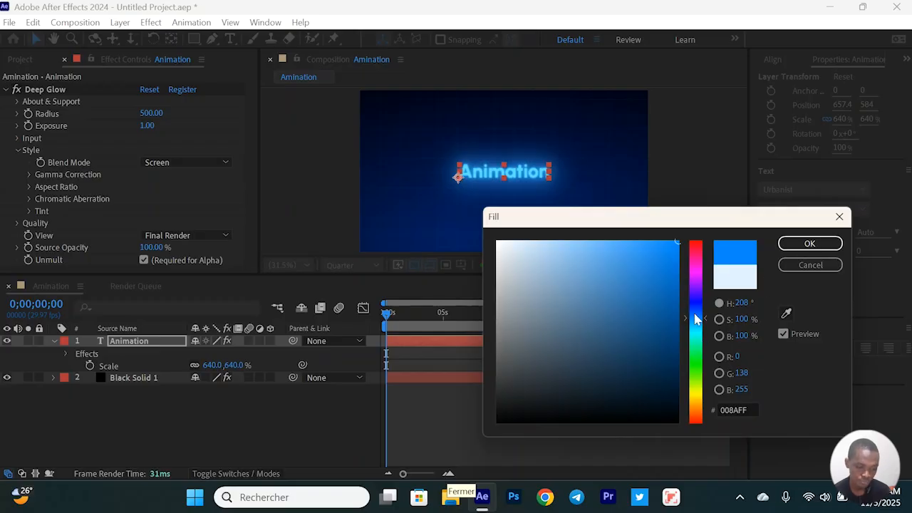
drag(695, 319, 694, 314)
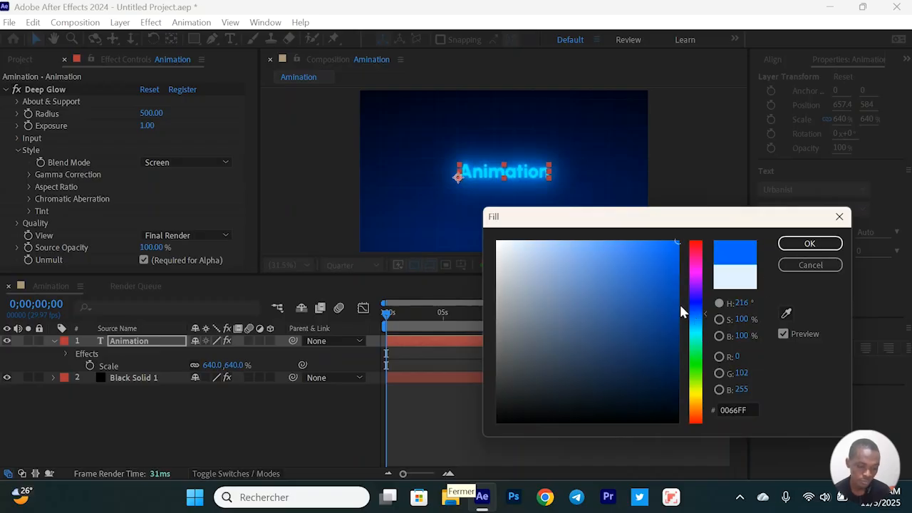
click(810, 244)
Step: Set the Deep Glow blend mode to Add and its radius to 562, and deselect the text layer
click(39, 93)
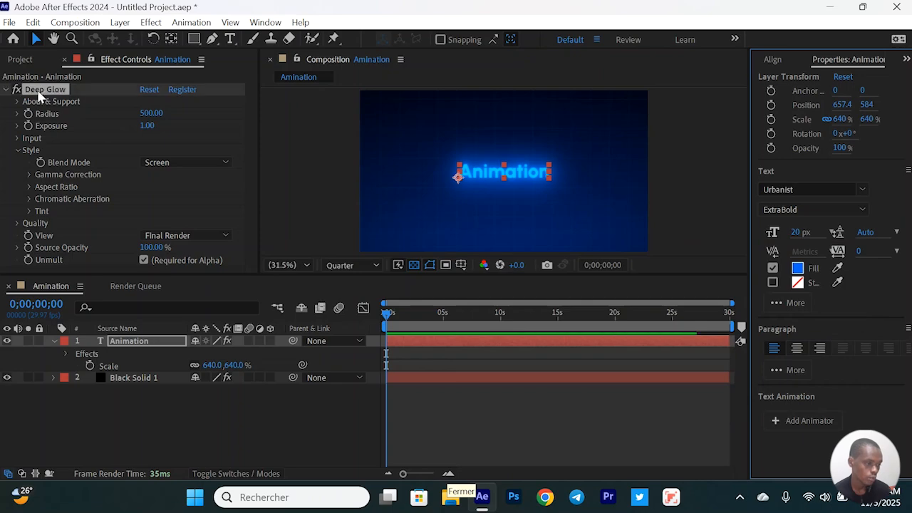
click(171, 163)
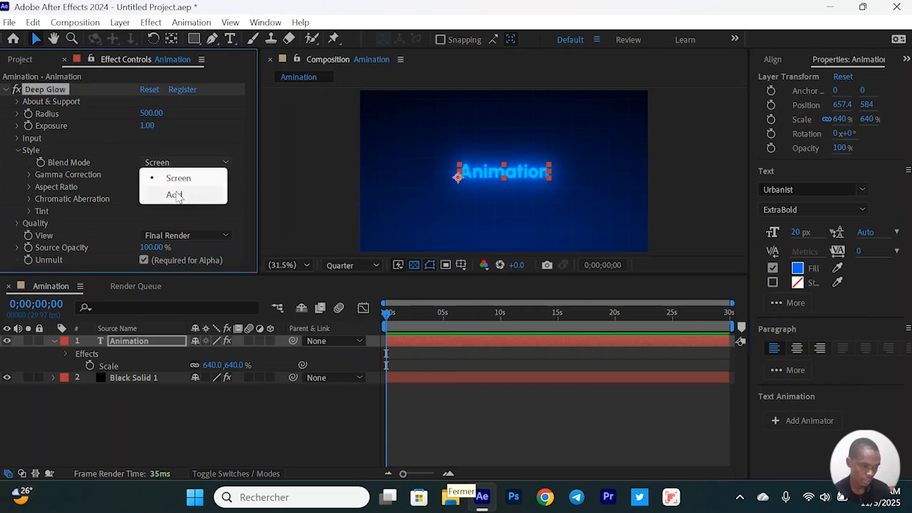
click(174, 195)
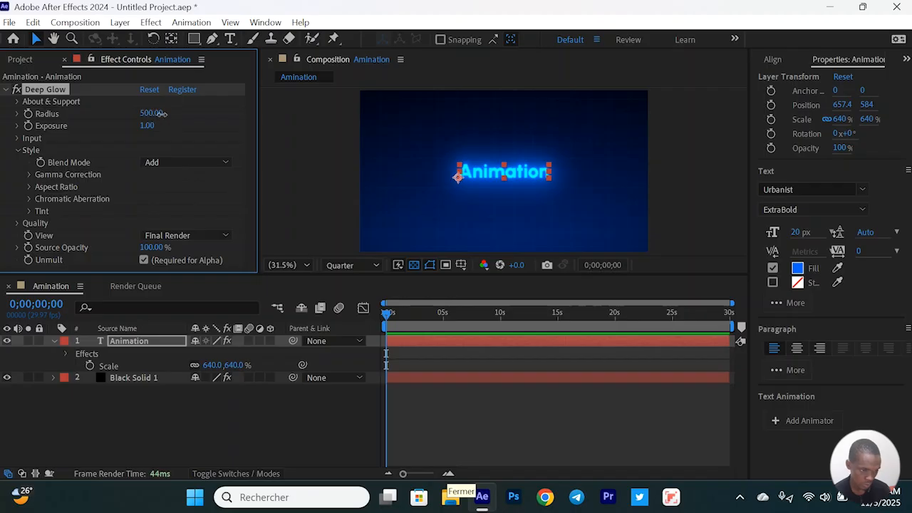
drag(153, 114, 204, 115)
click(461, 415)
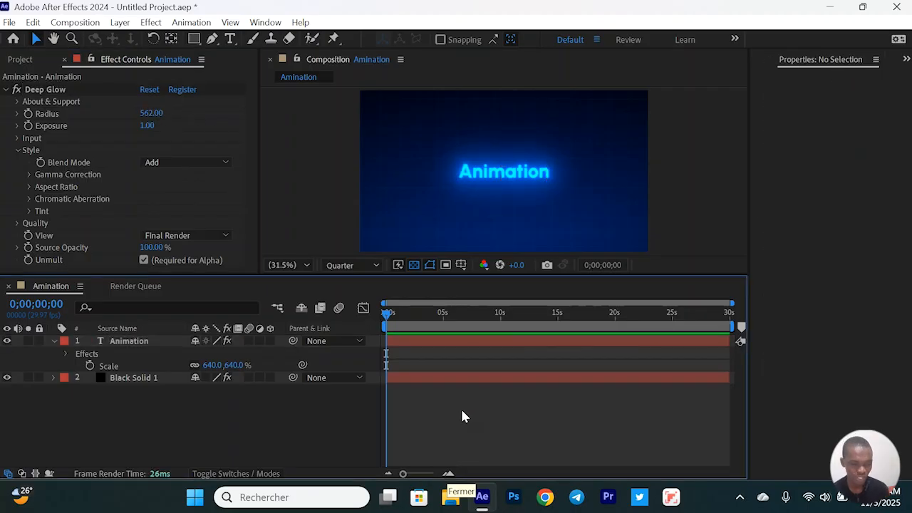
Step: Try the Helvetica Rounded font on the Animation text layer
click(421, 343)
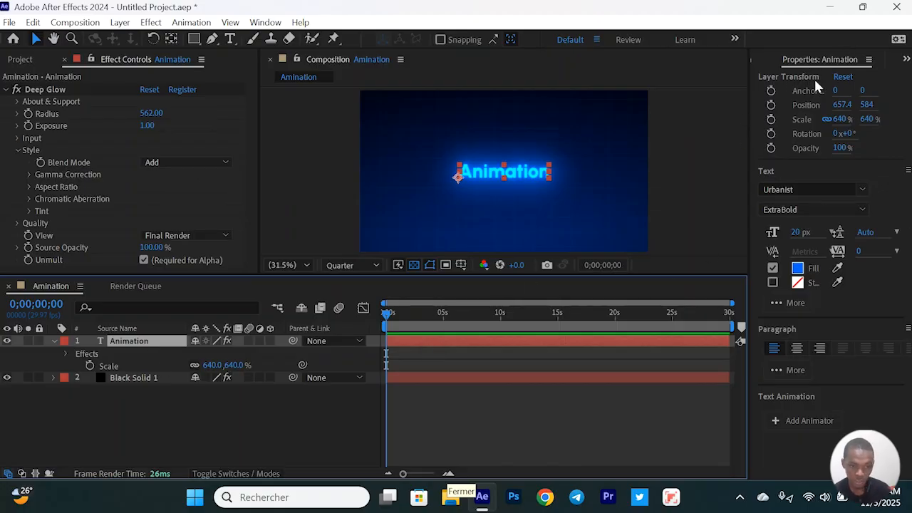
click(862, 193)
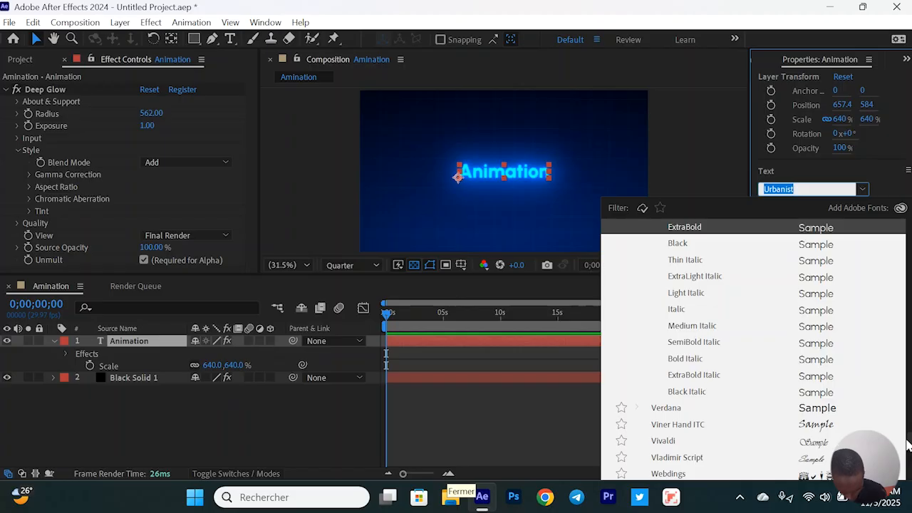
drag(907, 446, 907, 402)
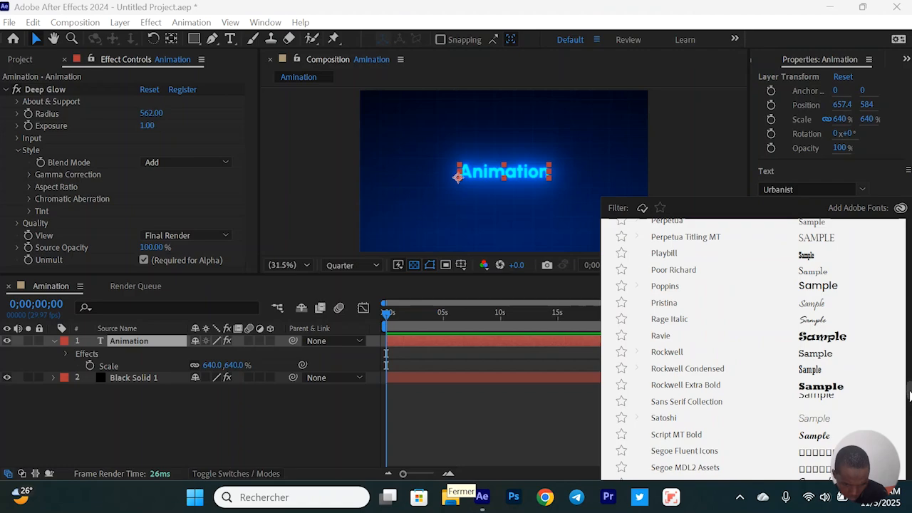
scroll(909, 389, up, 1)
drag(910, 383, 909, 323)
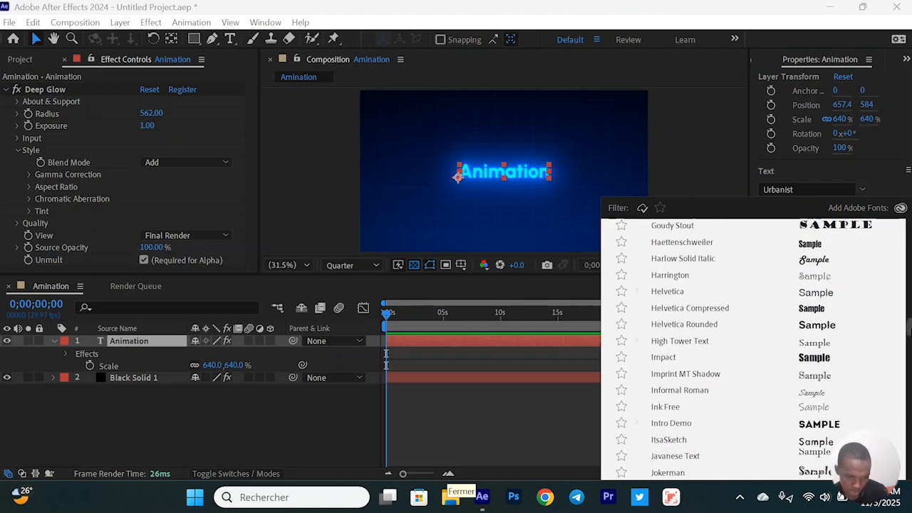
click(825, 327)
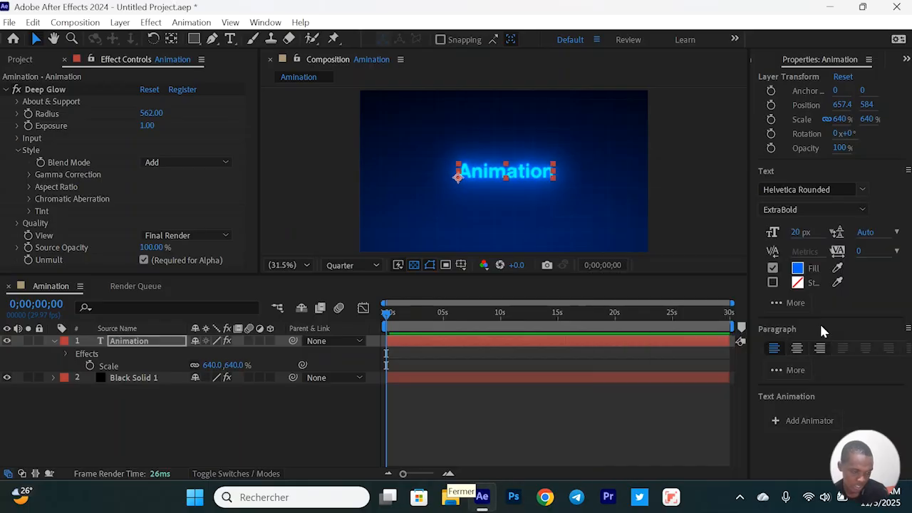
Step: Search the fonts for "sat" and try Satoshi Black on the Animation text
click(800, 194)
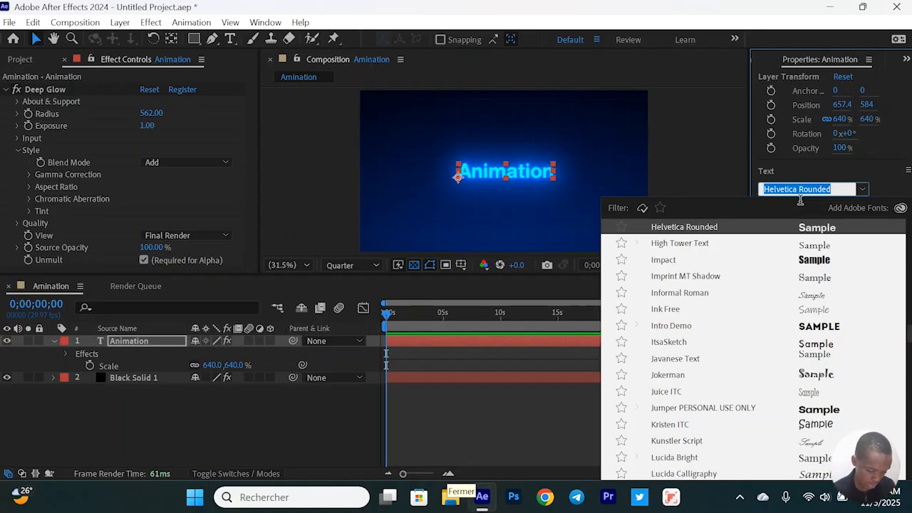
text(sat)
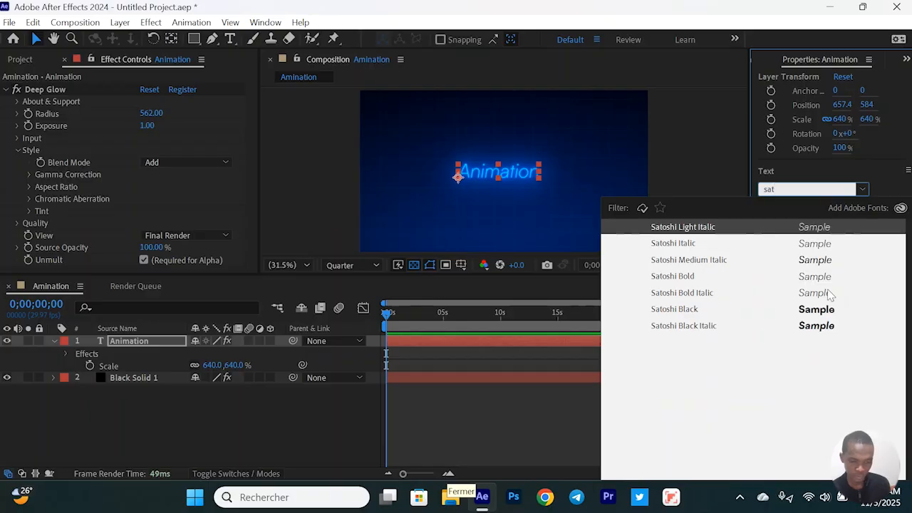
click(799, 310)
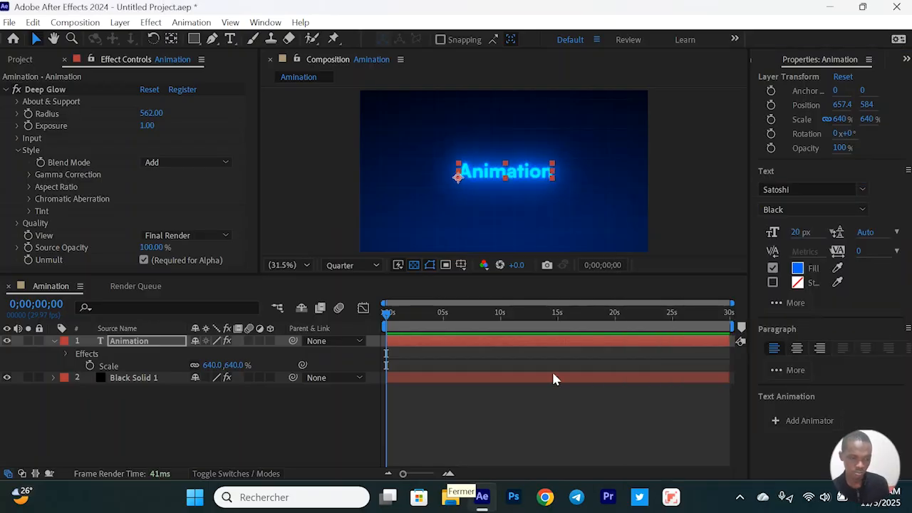
Step: Search the fonts for "urb", set the Animation text to Urbanist Bold, and deselect the layer
click(803, 190)
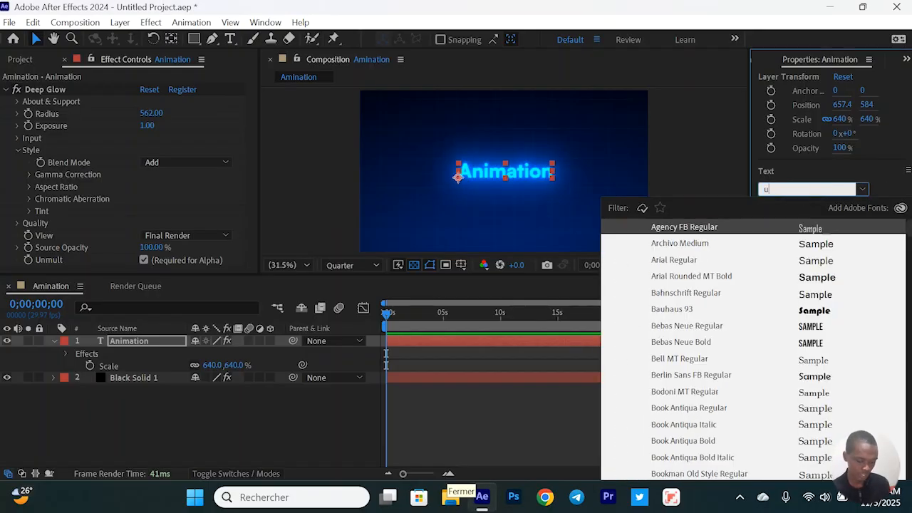
text(urb)
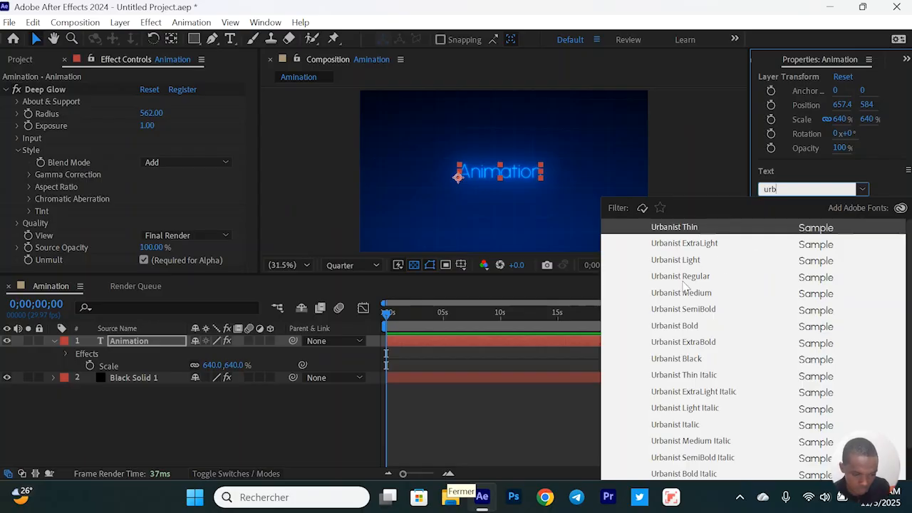
click(689, 329)
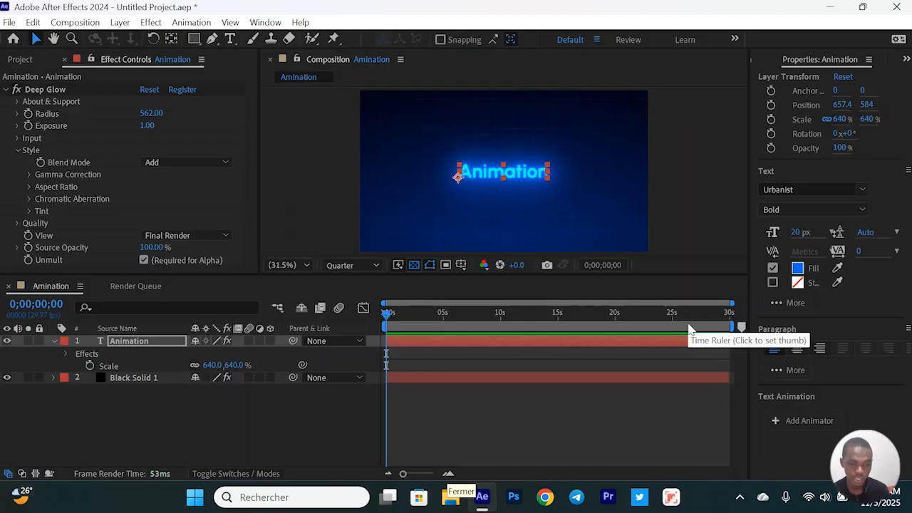
click(490, 425)
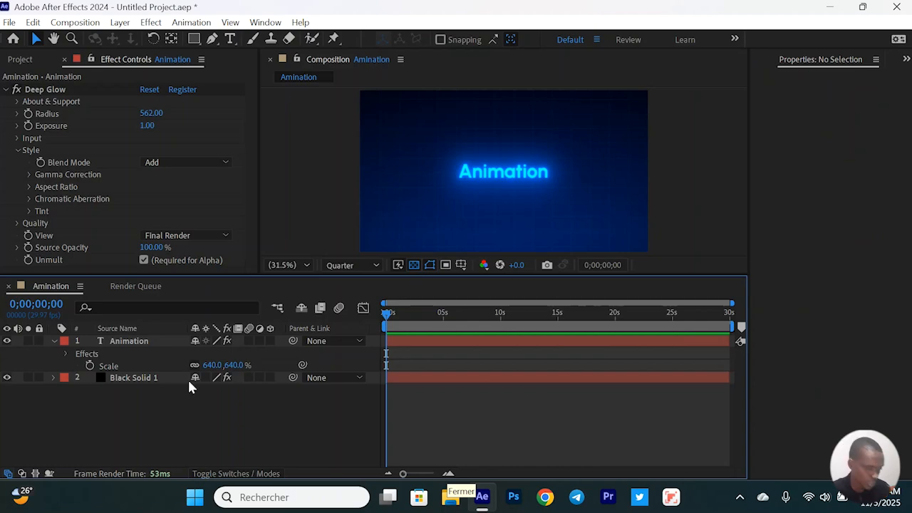
Step: Collapse the Animation layer's properties and shift the layer in time so it starts at about 2 seconds
click(55, 341)
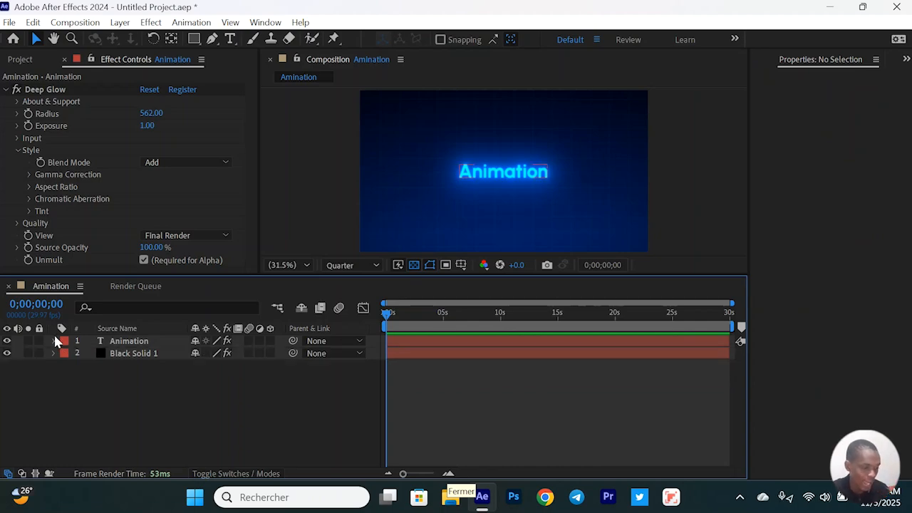
drag(436, 391, 399, 335)
click(399, 336)
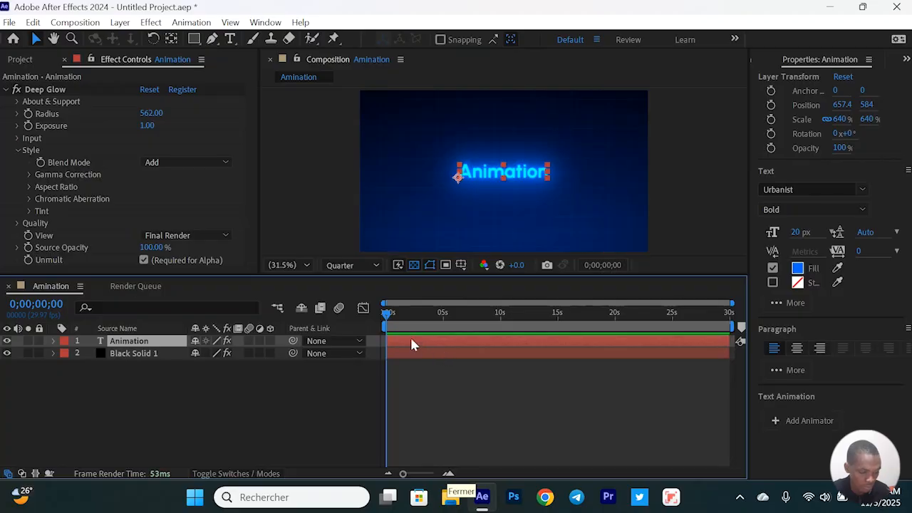
drag(405, 471, 421, 471)
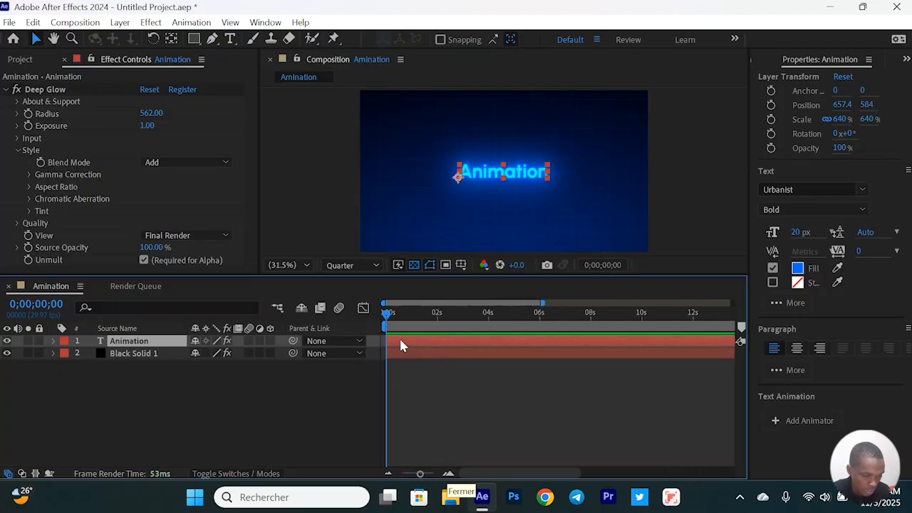
drag(399, 341, 458, 343)
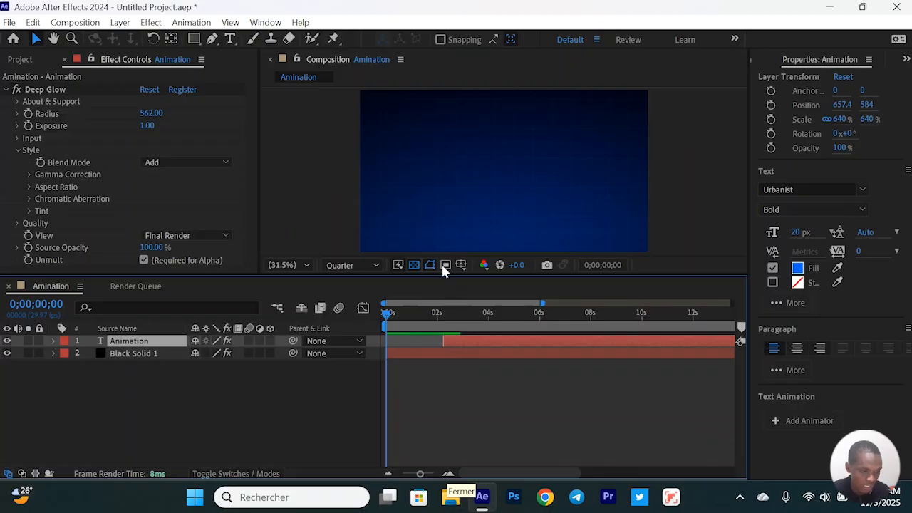
Step: Add Position keyframes to the Black Solid 1 background layer at 0;00;00;00 and 0;00;01;20, both at 960, 540
click(496, 126)
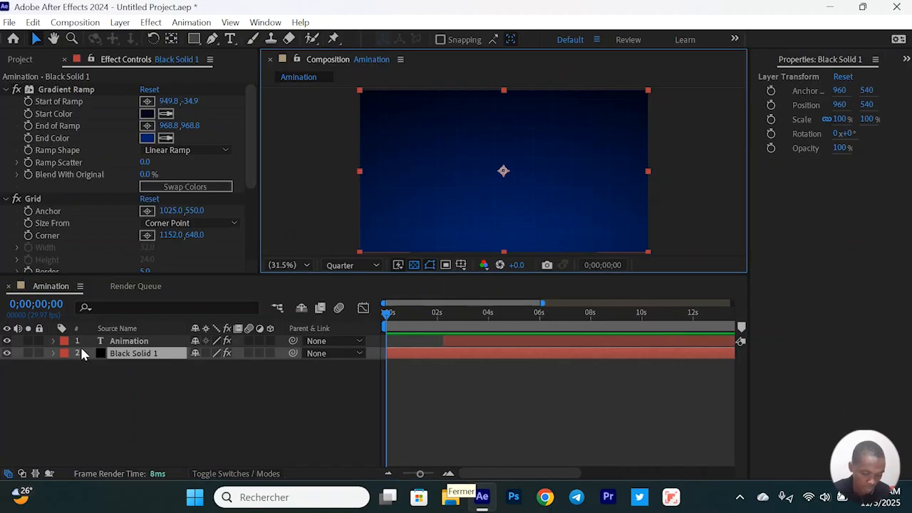
key(p)
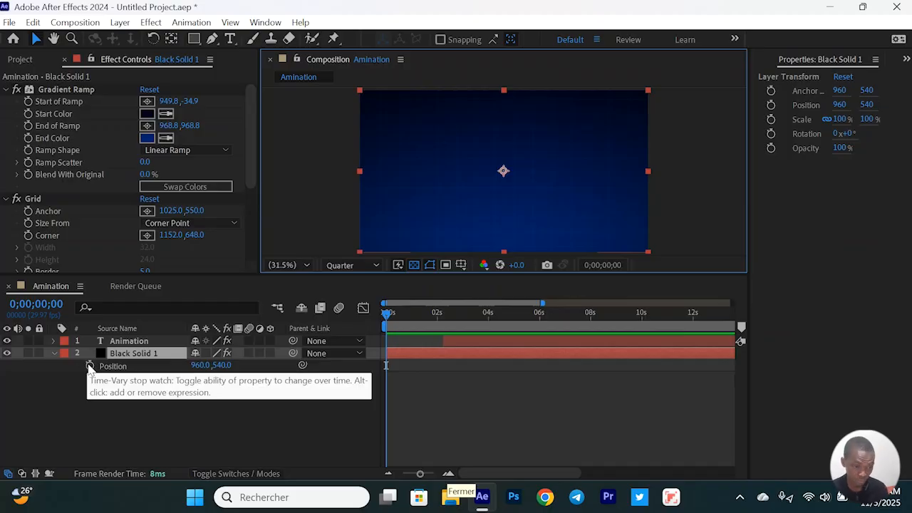
click(89, 365)
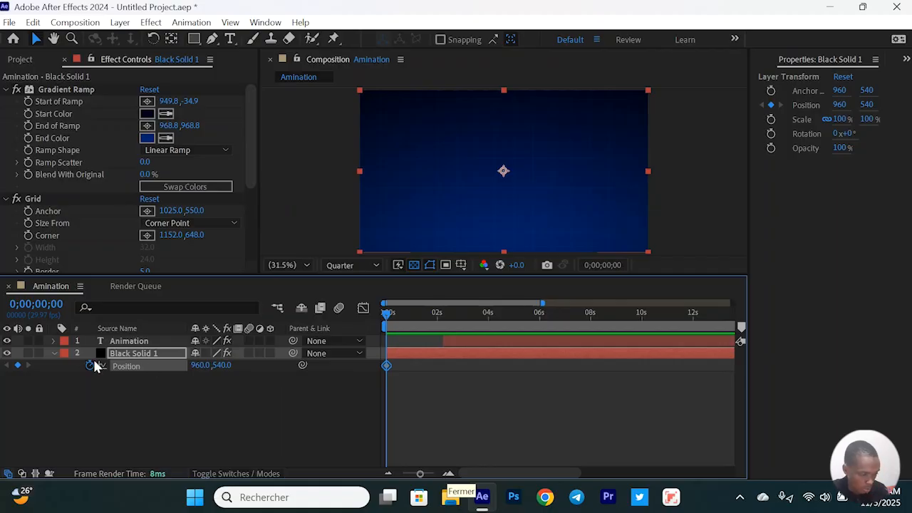
click(428, 314)
click(18, 366)
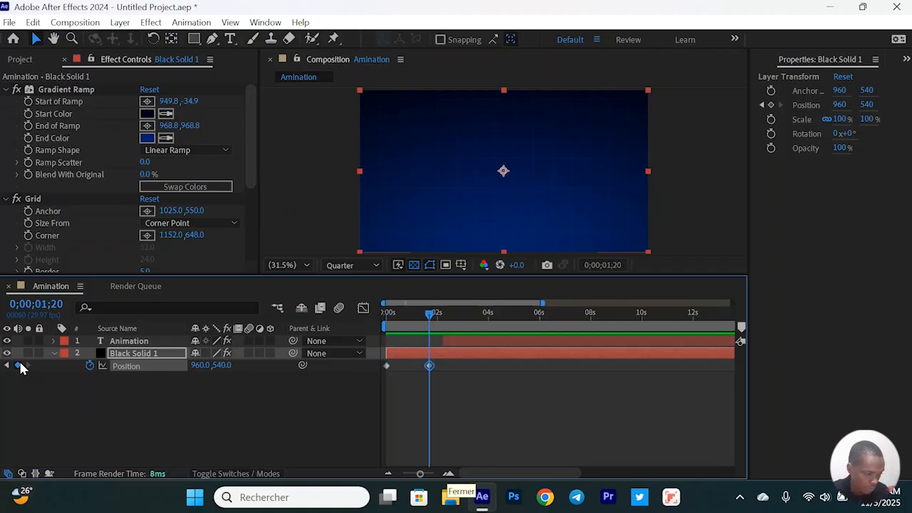
Step: At the first Position keyframe, move the background solid straight down out of the frame, to about 960, 1639
click(7, 365)
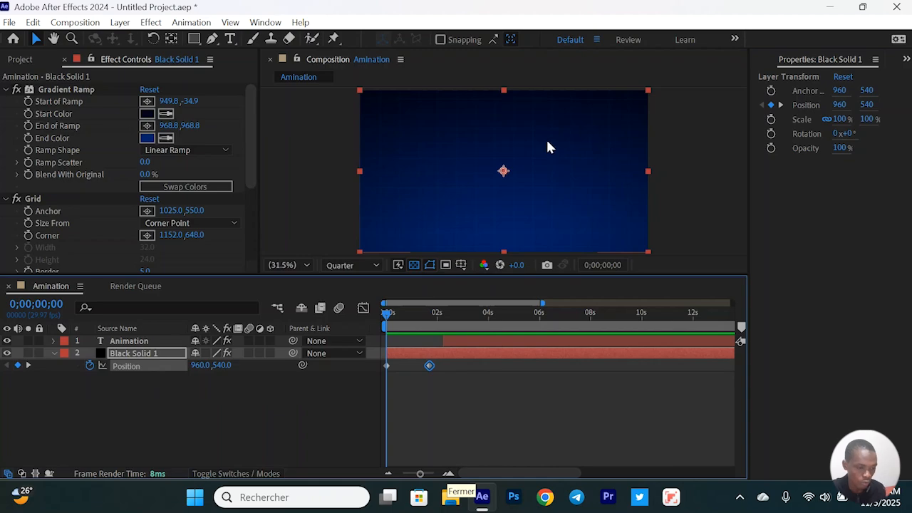
drag(547, 147, 547, 314)
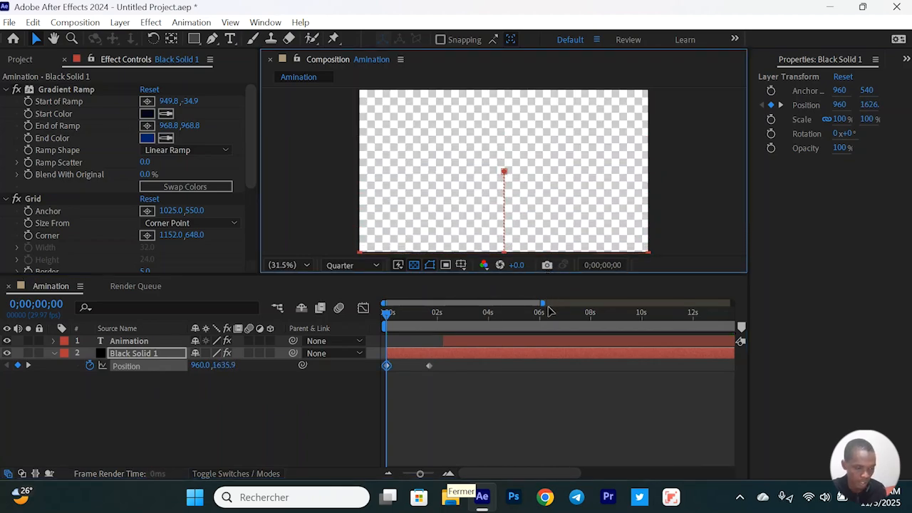
click(429, 365)
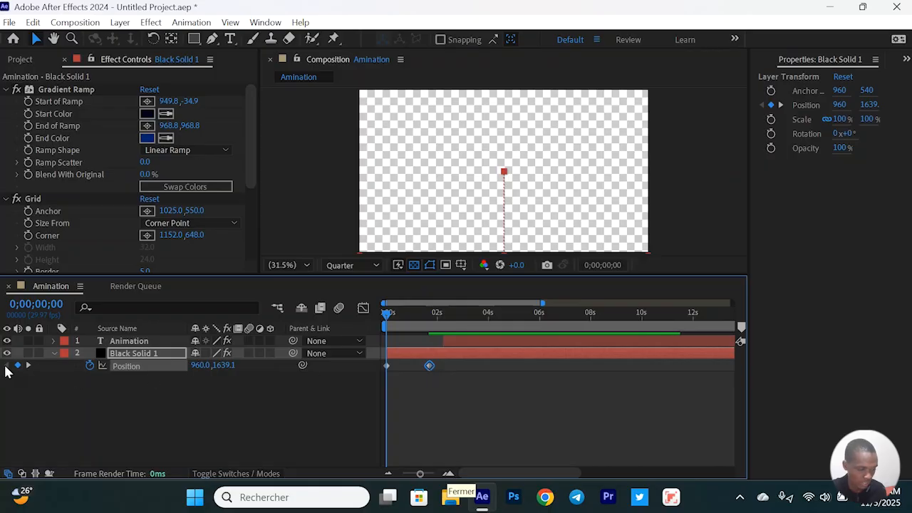
Step: Preview the background's upward slide between its two Position keyframes
click(27, 365)
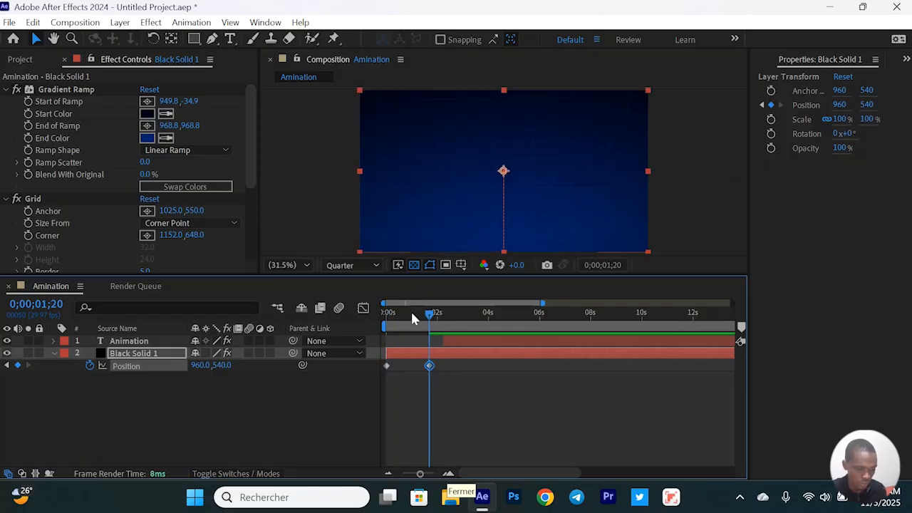
drag(411, 317, 368, 321)
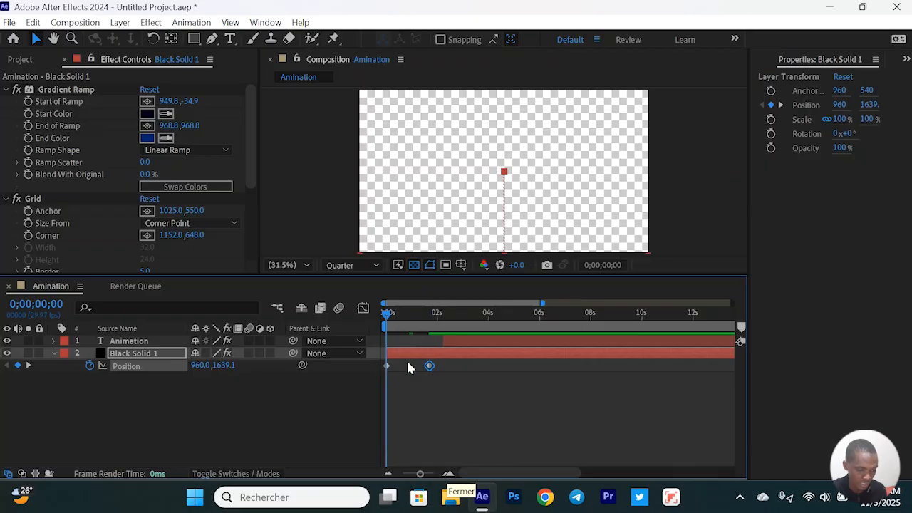
click(28, 364)
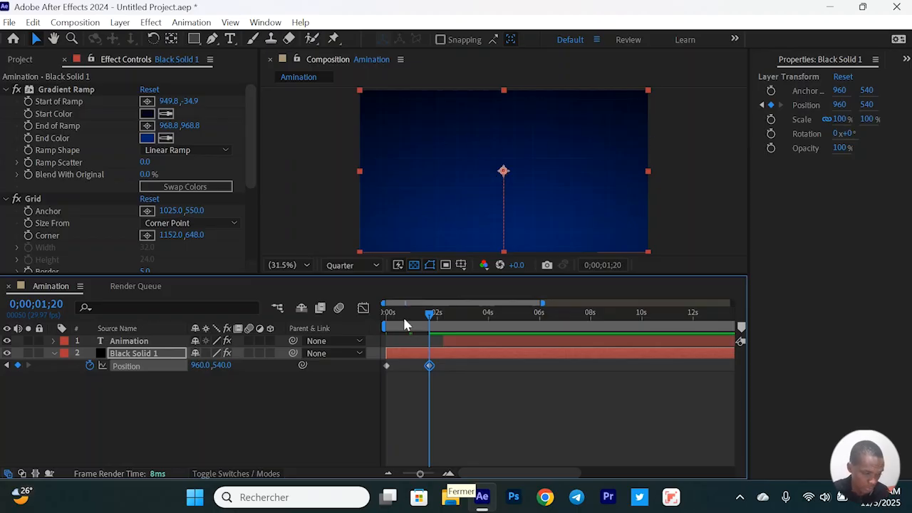
drag(404, 324, 371, 326)
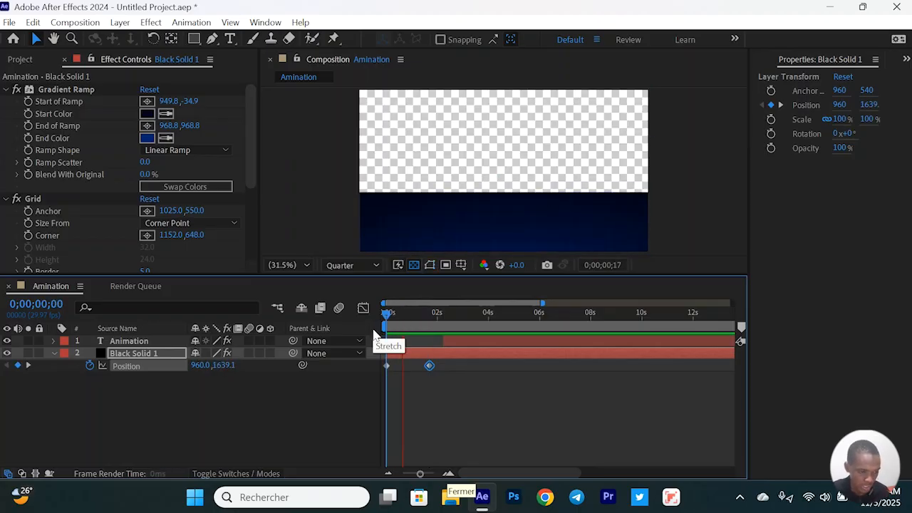
key(space)
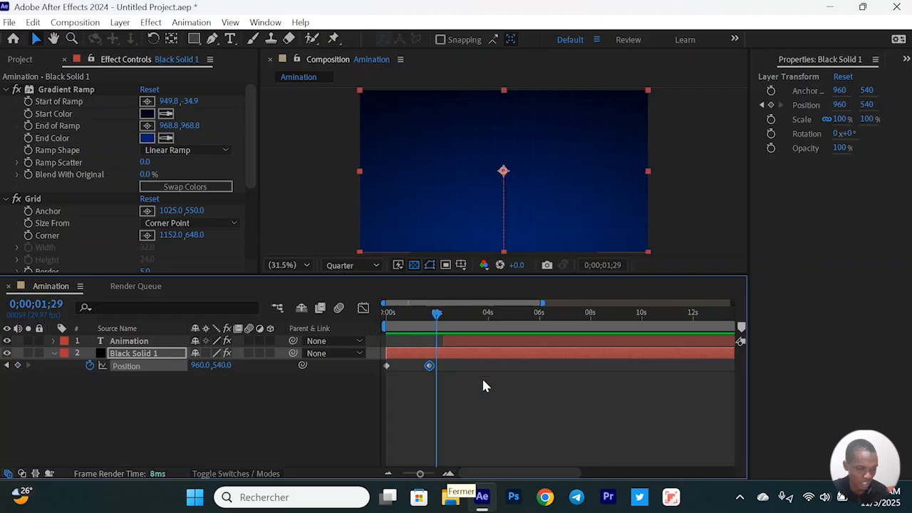
Step: Apply Easy Ease to both Position keyframes of the background solid
drag(483, 380, 357, 362)
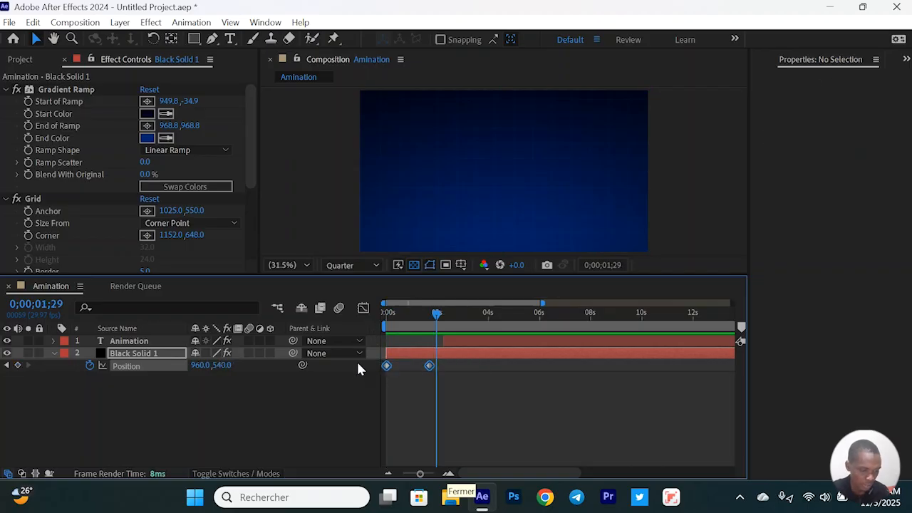
right_click(429, 366)
mouse_move(499, 356)
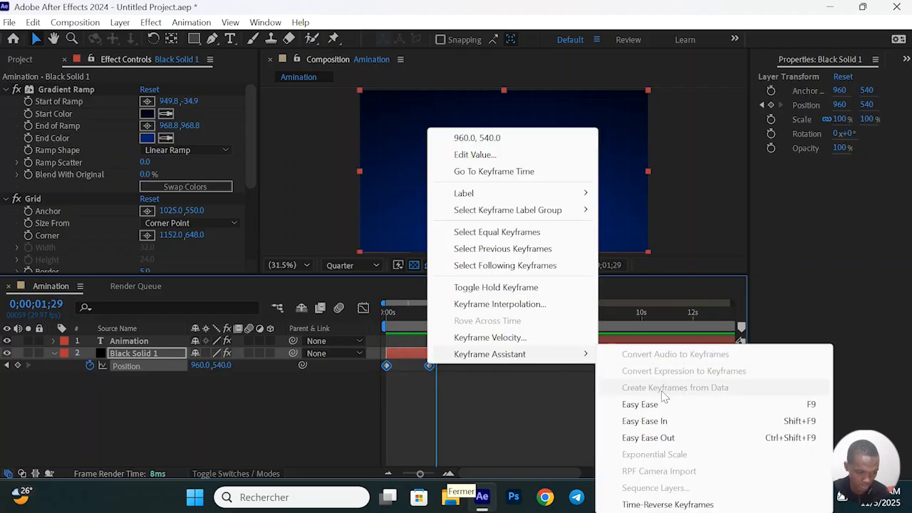
click(656, 405)
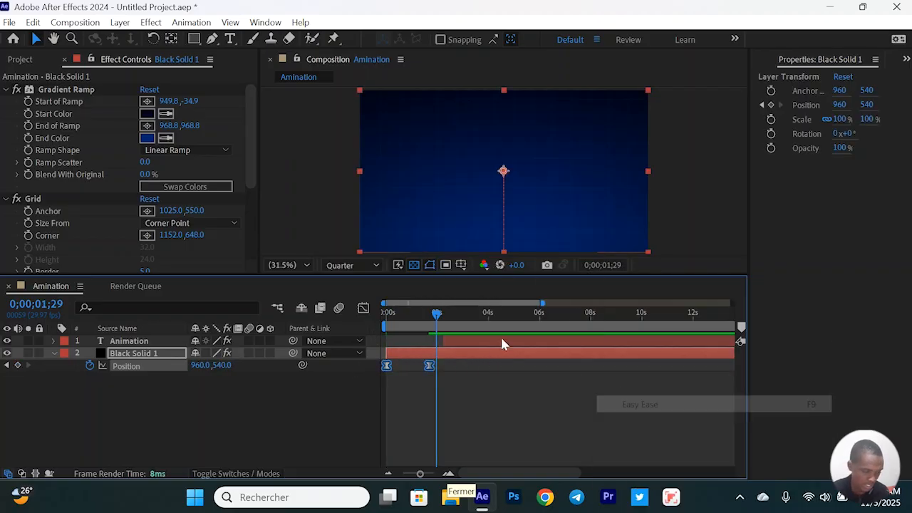
Step: In the speed graph, lengthen the second Position keyframe's incoming ease so the background's speed peaks early and slows gradually
click(366, 309)
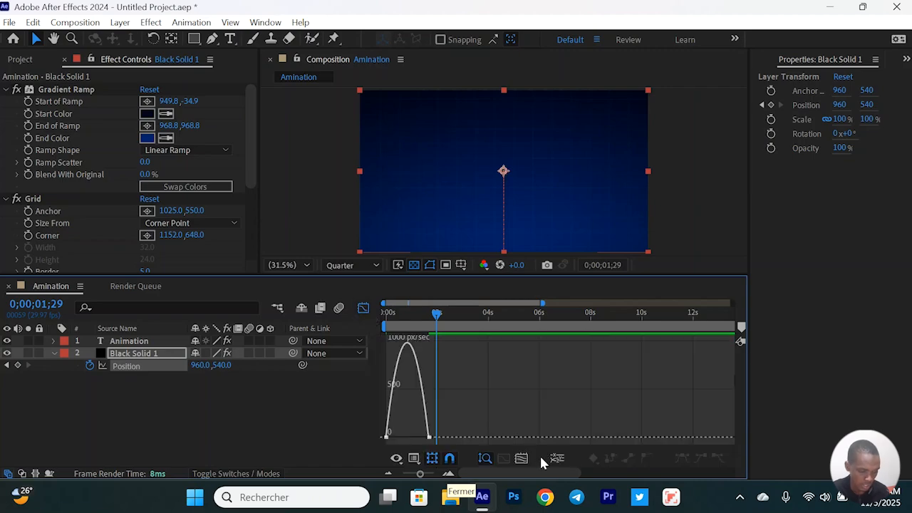
click(447, 473)
drag(413, 314, 322, 339)
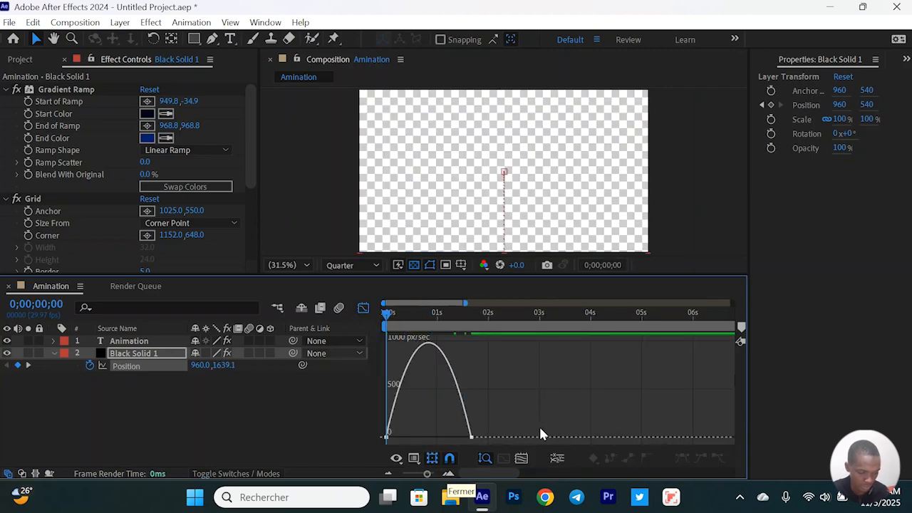
drag(523, 397, 393, 444)
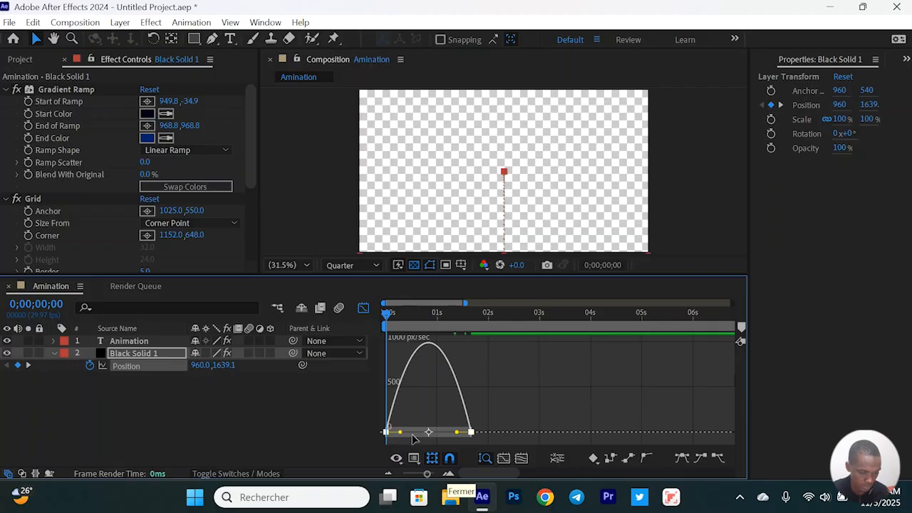
drag(458, 436, 441, 433)
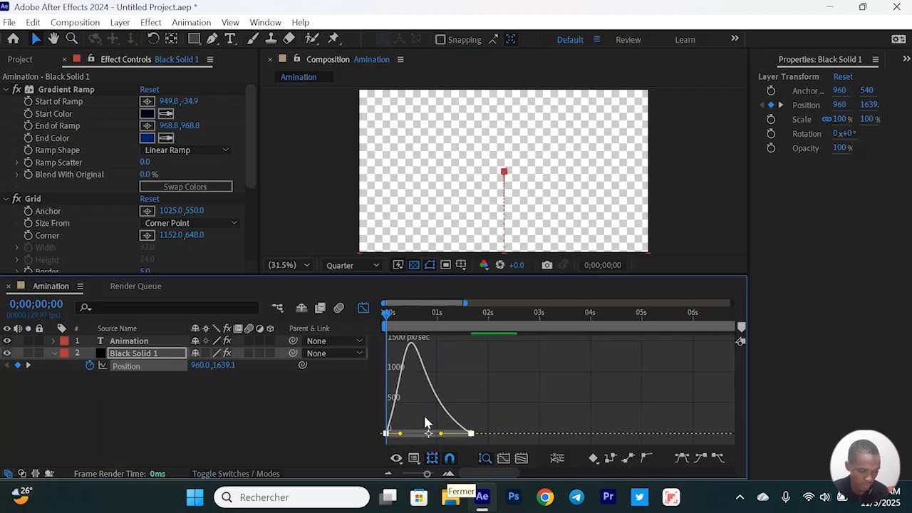
Step: Leave the speed graph and preview the background solid's eased upward slide from the first frame
click(364, 309)
key(space)
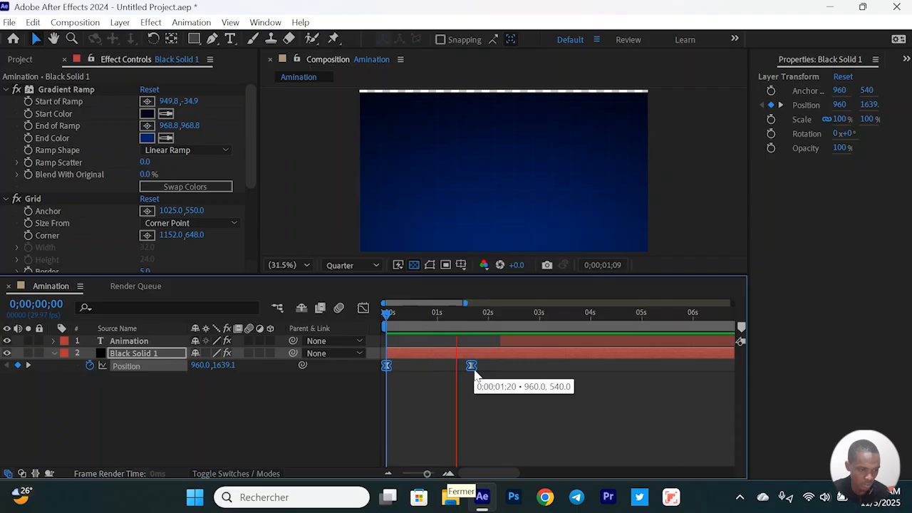
key(space)
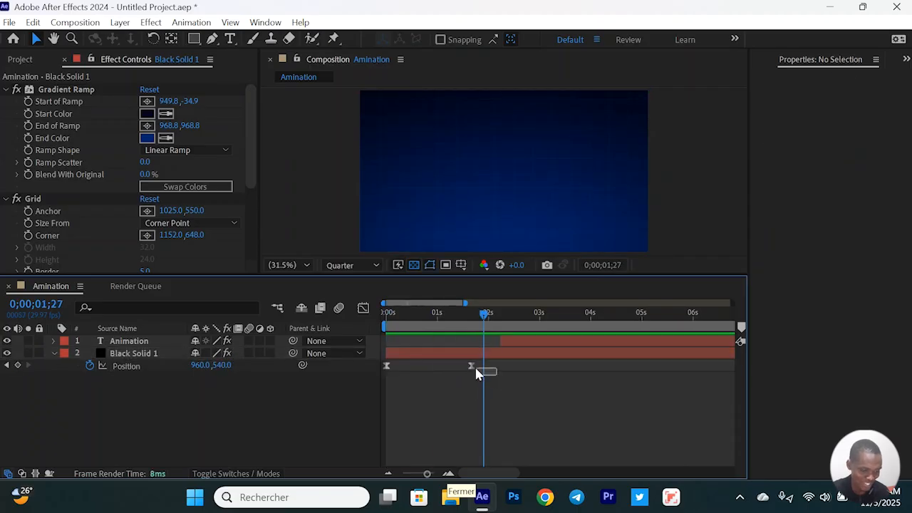
Step: Move the background's second Position keyframe earlier to 0;00;01;12 and play the faster slide from the first frame
drag(471, 365, 458, 367)
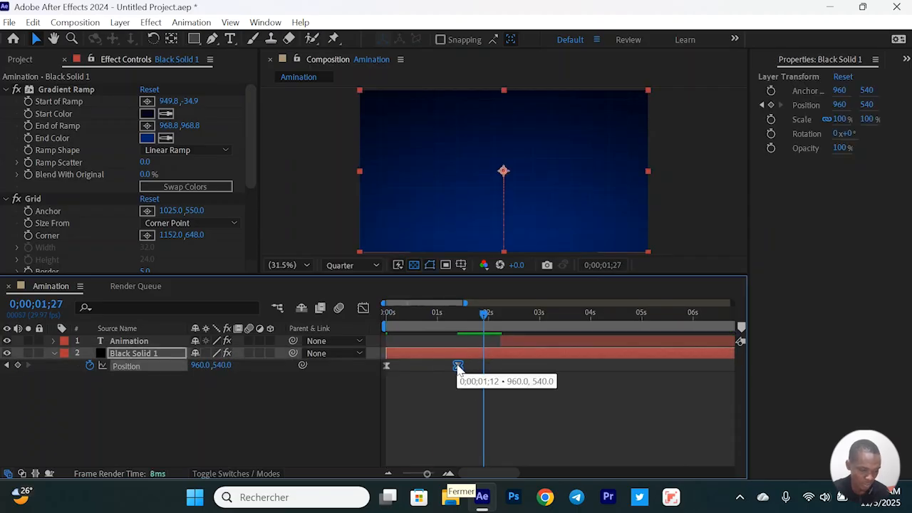
drag(436, 317, 373, 332)
key(space)
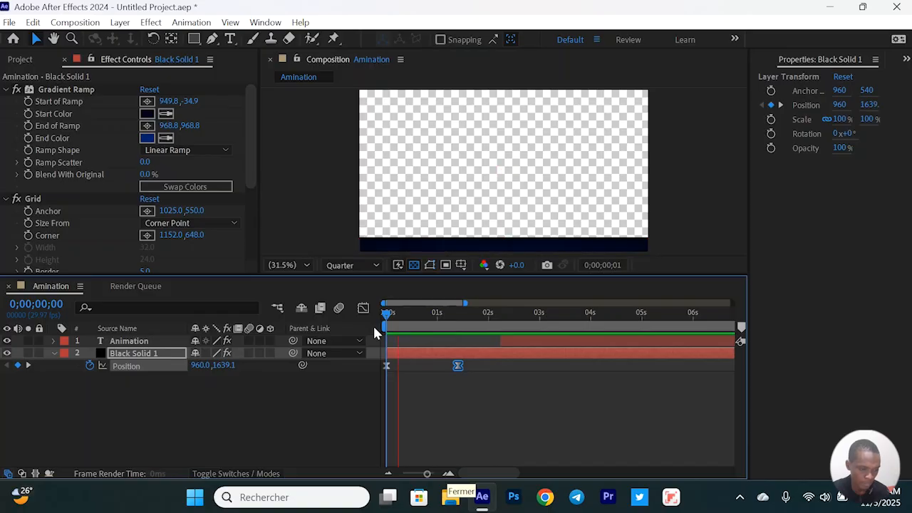
key(space)
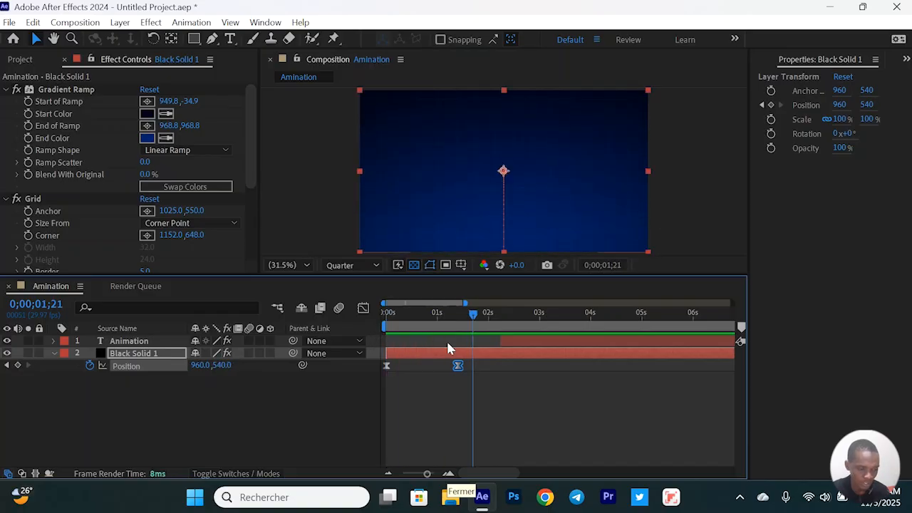
Step: Shift the Animation text layer earlier so it starts just after the background's second Position keyframe, and preview the timing
drag(517, 341, 481, 345)
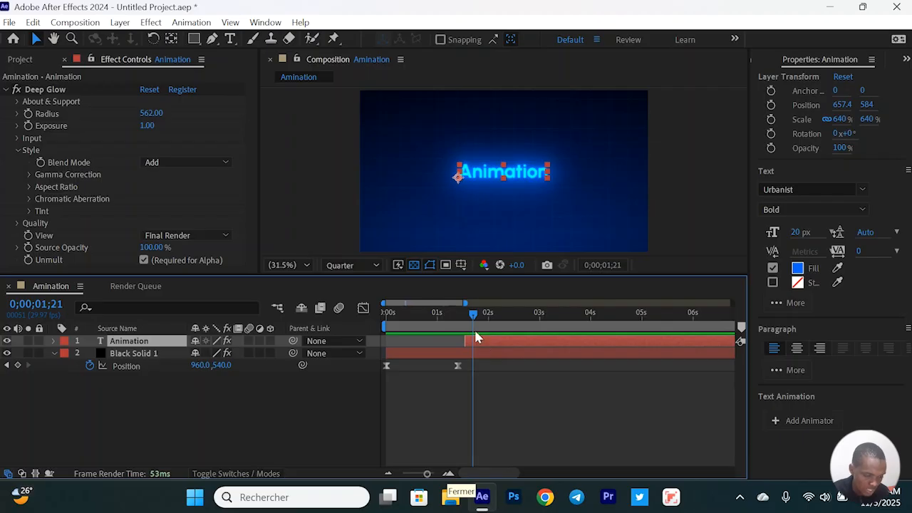
click(443, 314)
click(385, 321)
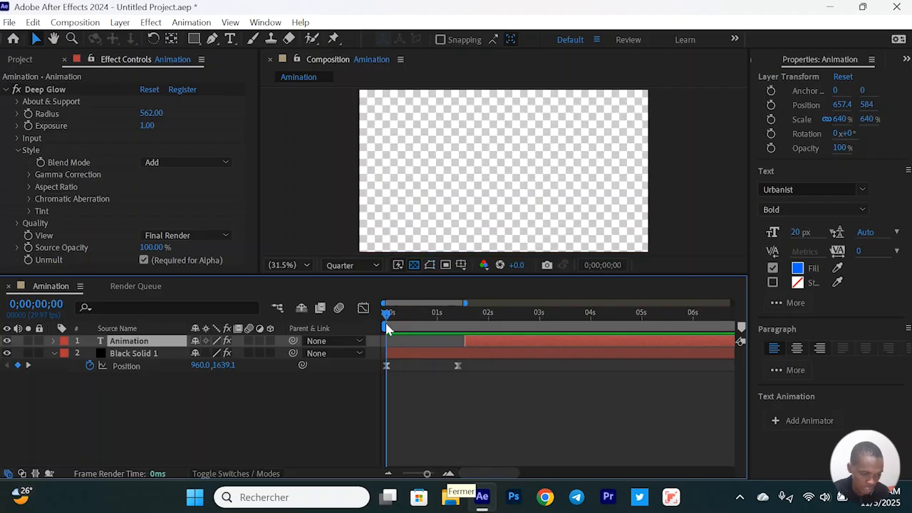
key(space)
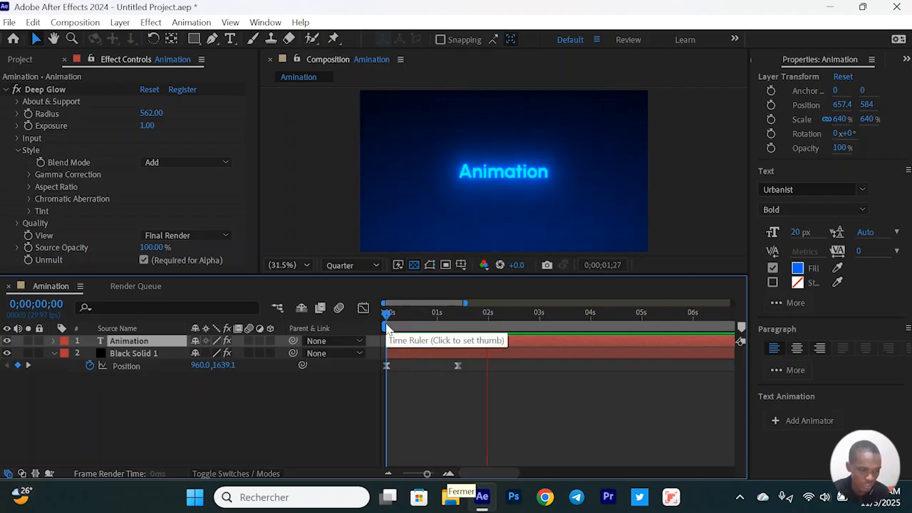
key(space)
drag(477, 316, 425, 332)
key(space)
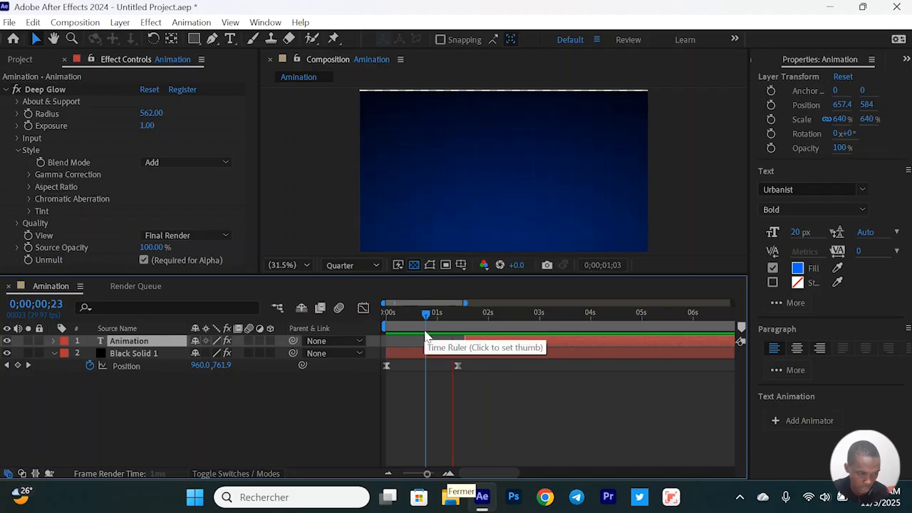
key(space)
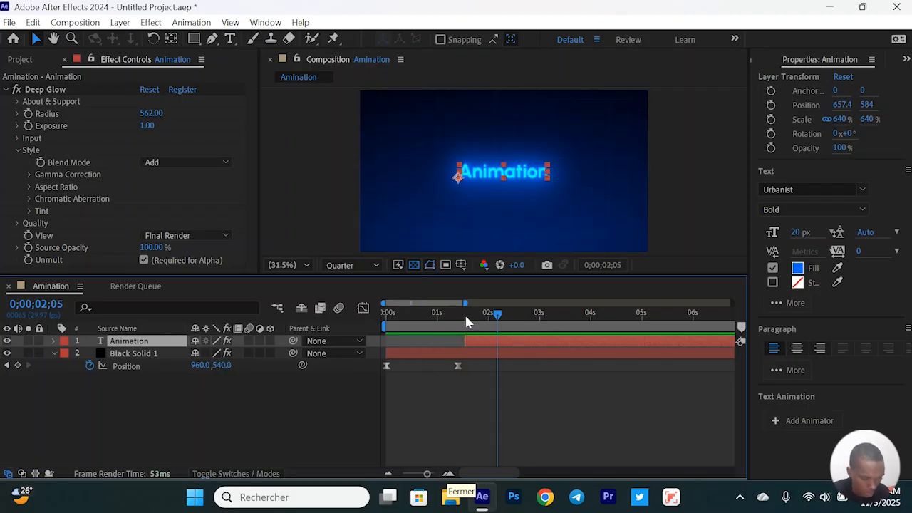
Step: Find the blur presets and apply Blur and Fade In to the Animation text layer at its start, 0;00;01;16
click(466, 322)
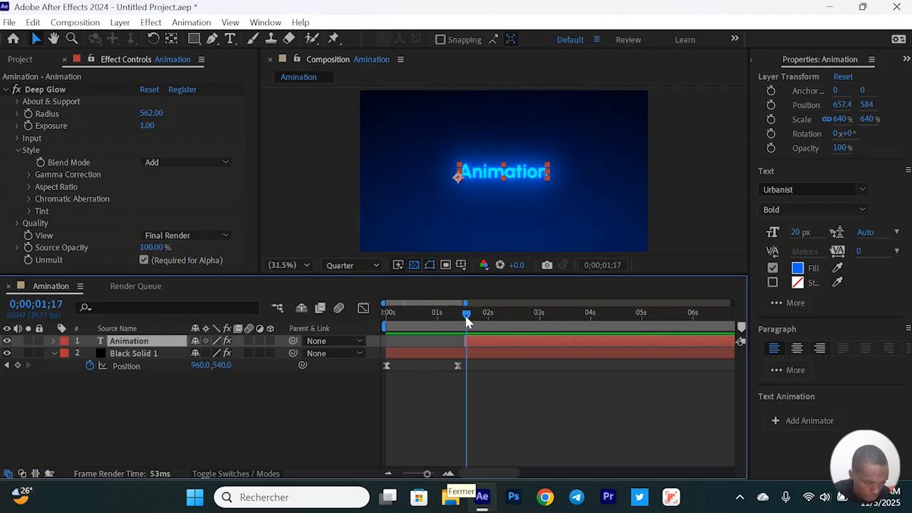
click(907, 59)
click(852, 108)
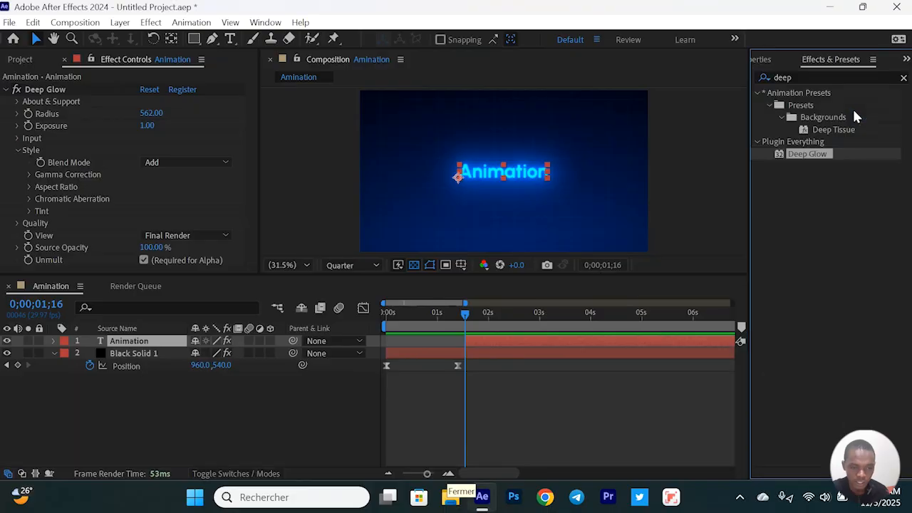
click(807, 78)
text(blur)
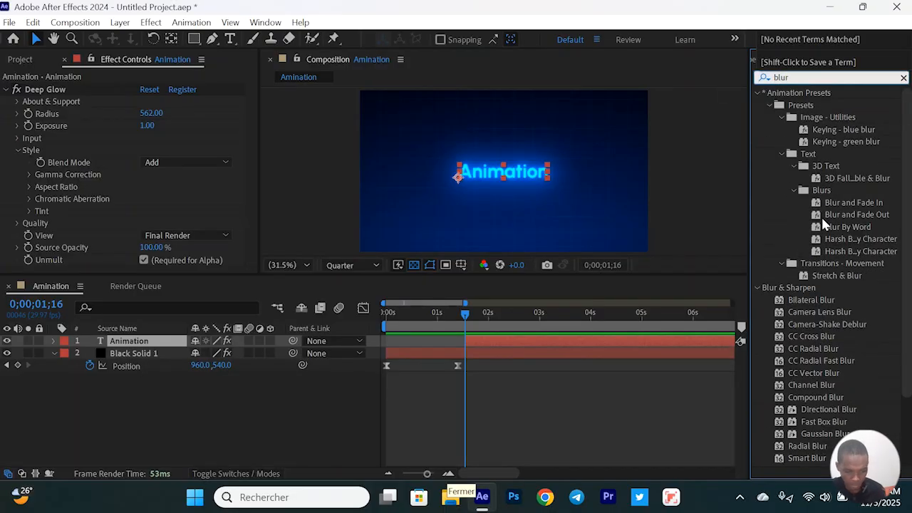
key(Return)
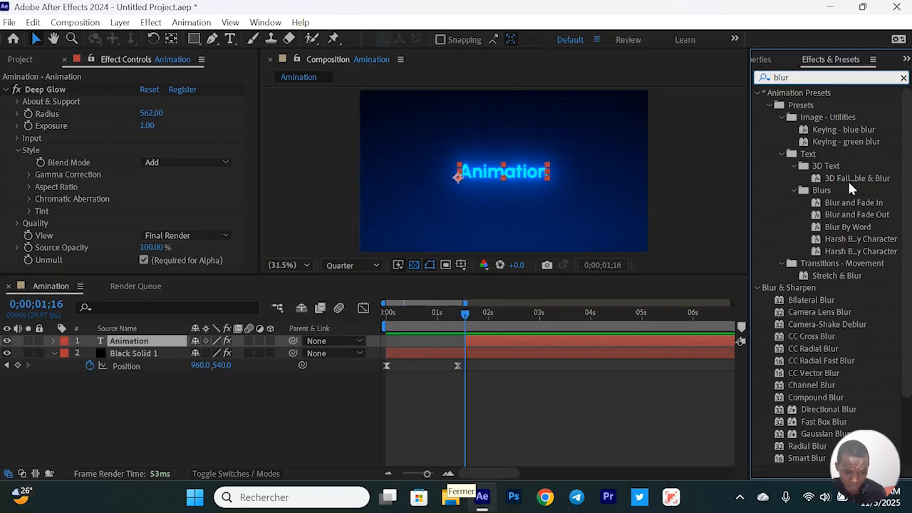
click(843, 204)
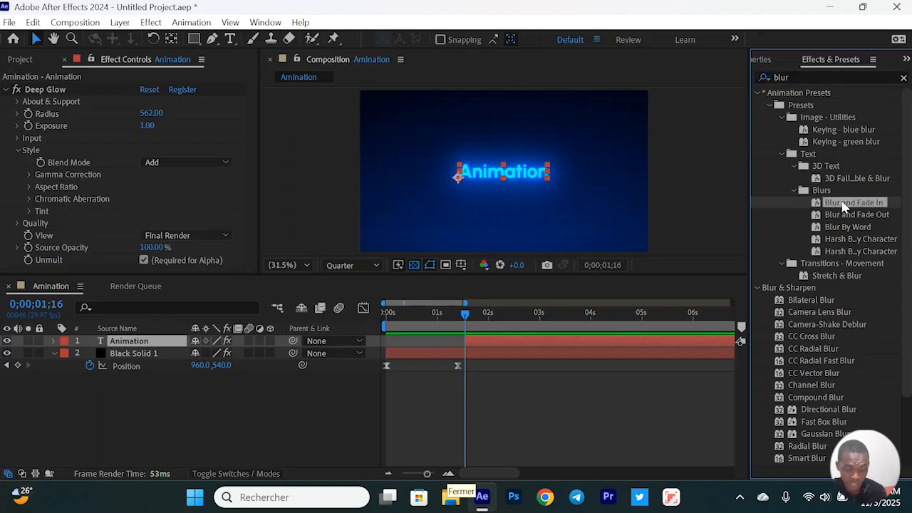
drag(843, 205, 499, 345)
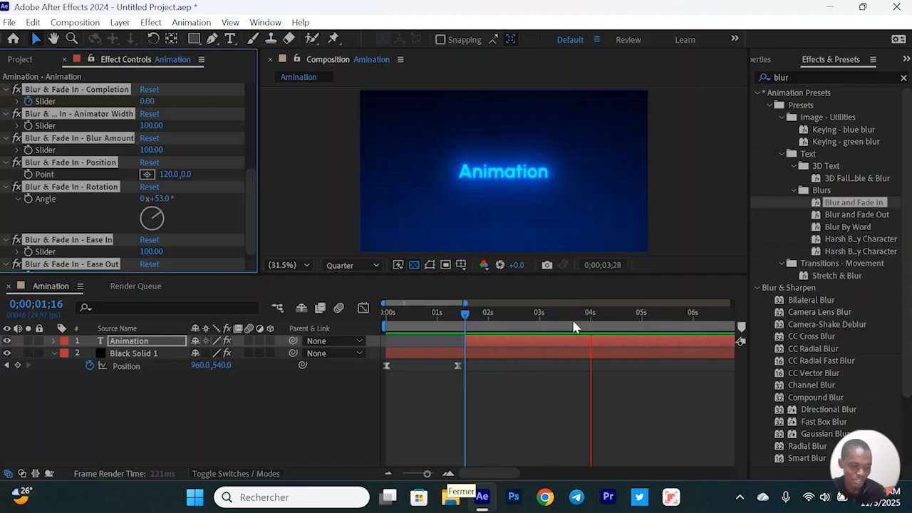
Step: Preview the title's blur and fade-in from shortly before the text layer starts
key(space)
click(454, 324)
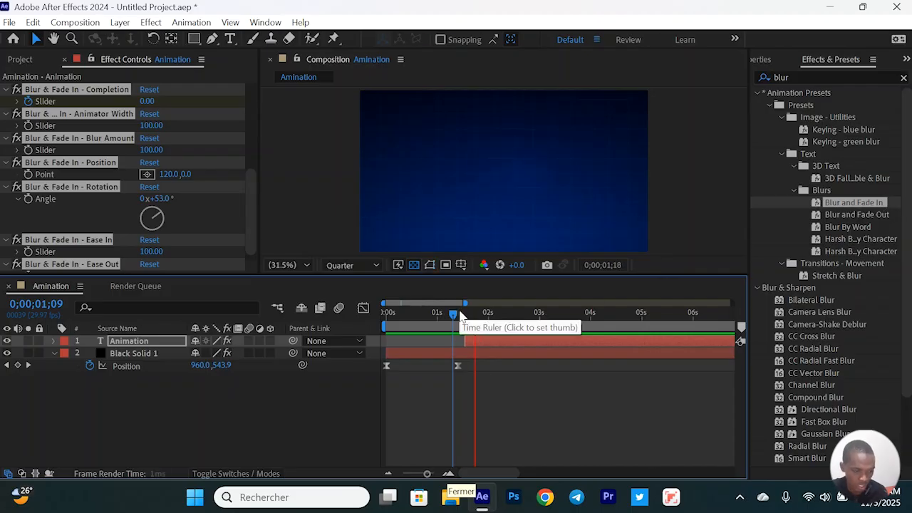
key(space)
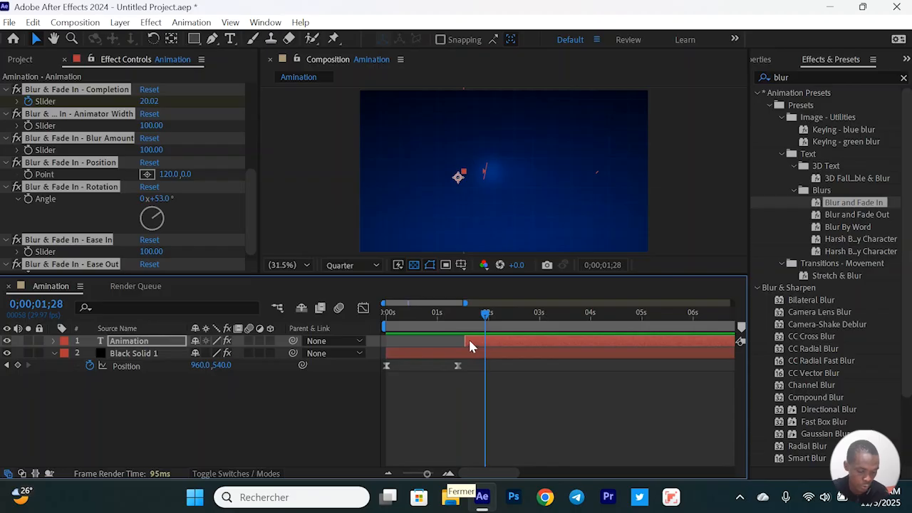
Step: Reveal the Animation layer's keyframes, select both Blur & Fade In Completion keyframes, and play the title's entrance
key(u)
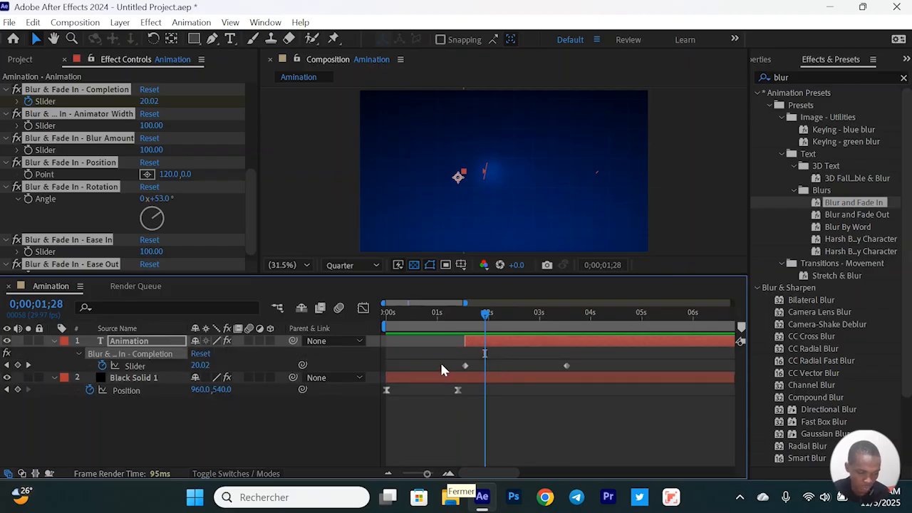
drag(441, 366, 591, 372)
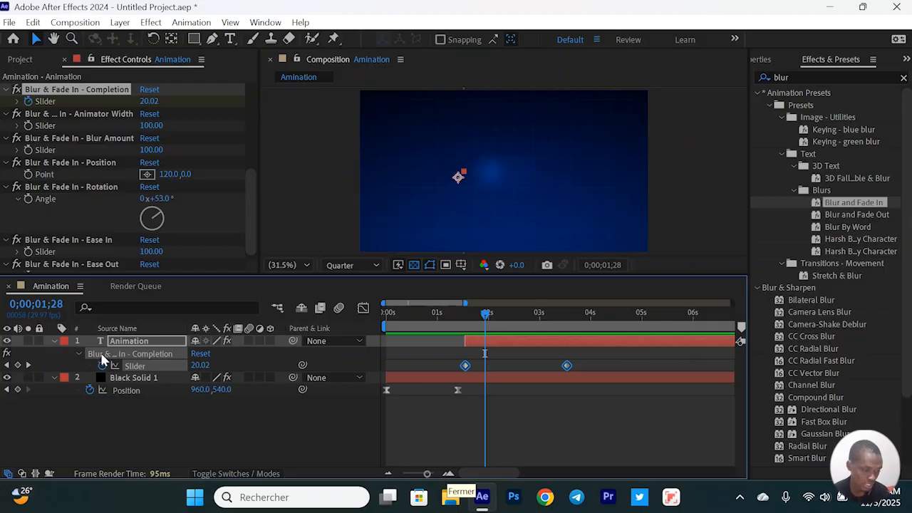
click(458, 314)
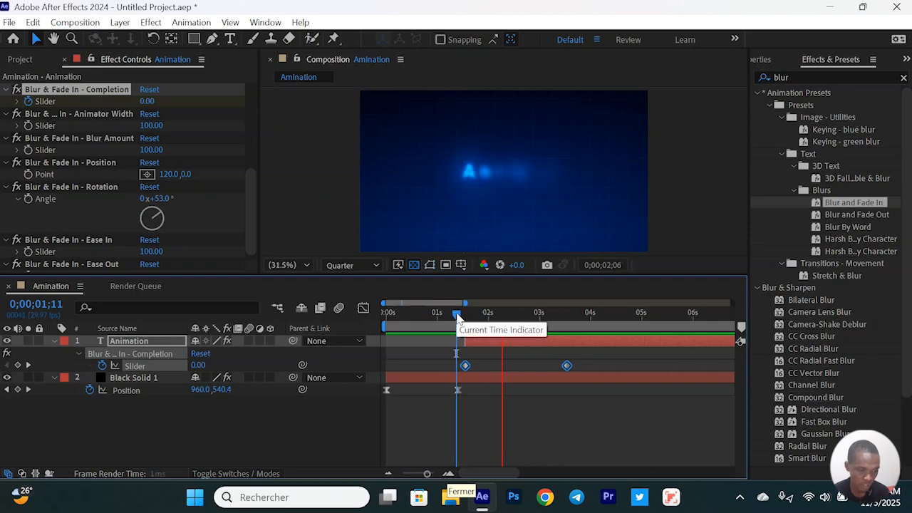
key(space)
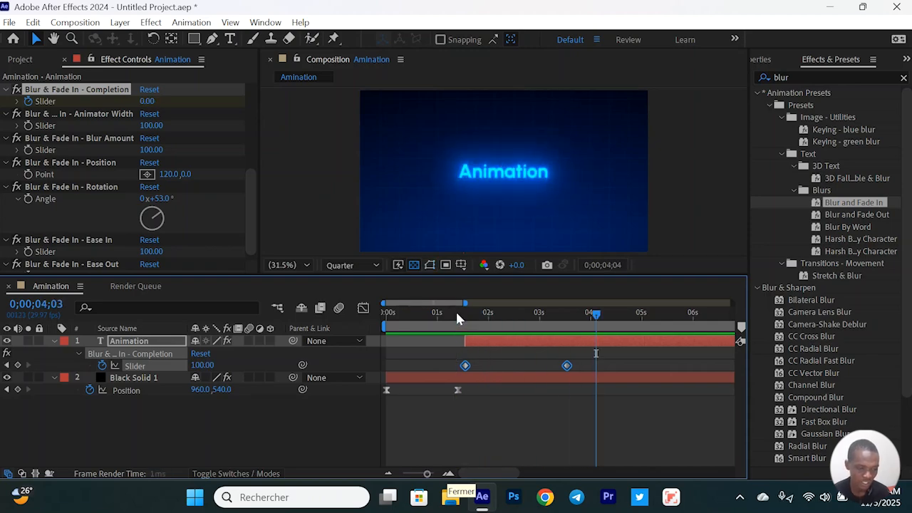
Step: Play the whole animation from the first frame, through the background slide and the title's fade-in
drag(445, 312, 369, 325)
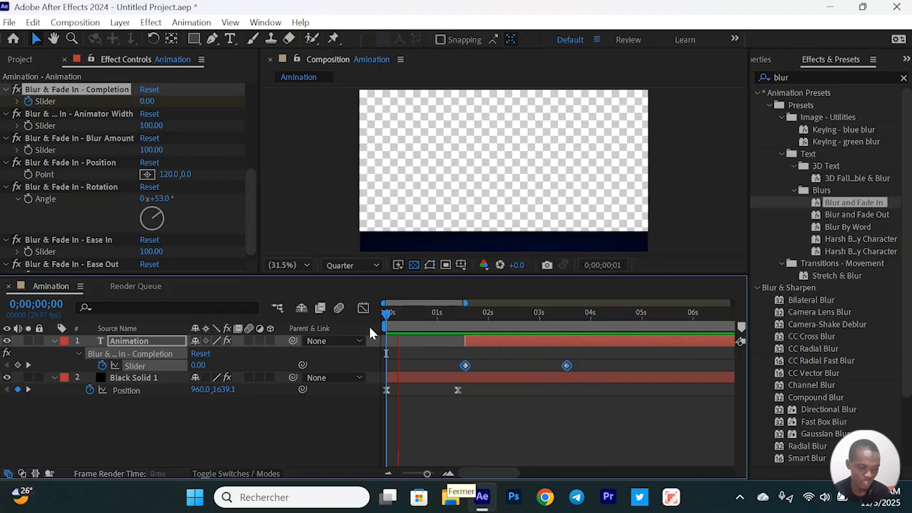
key(space)
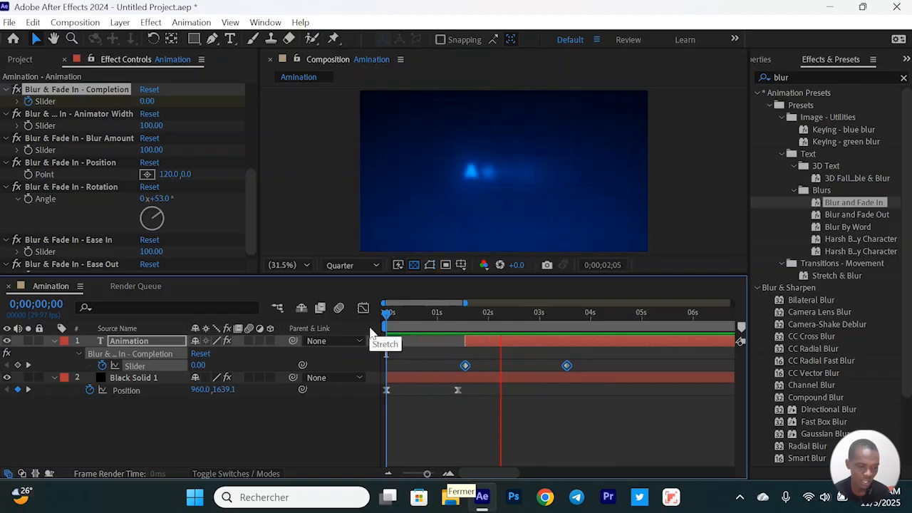
key(space)
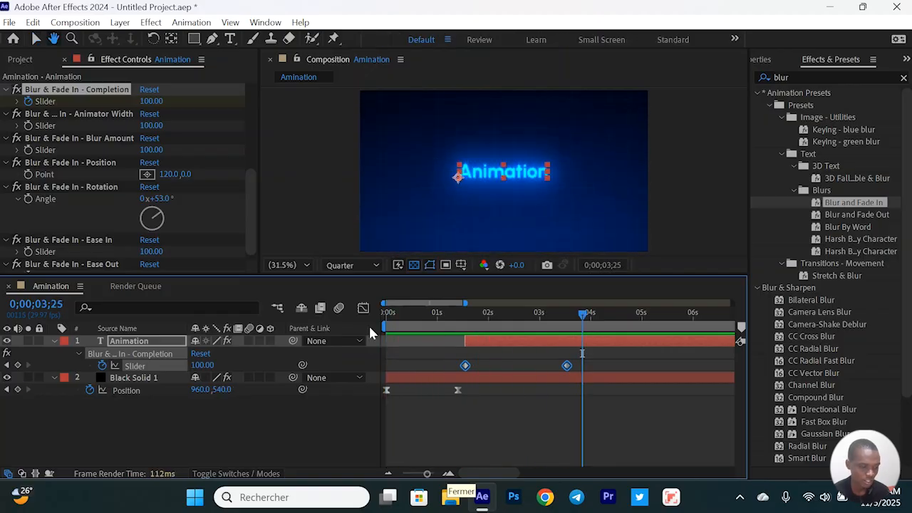
Step: Preview the animation from the start with the transparency grid hidden, and show the grid again
click(412, 265)
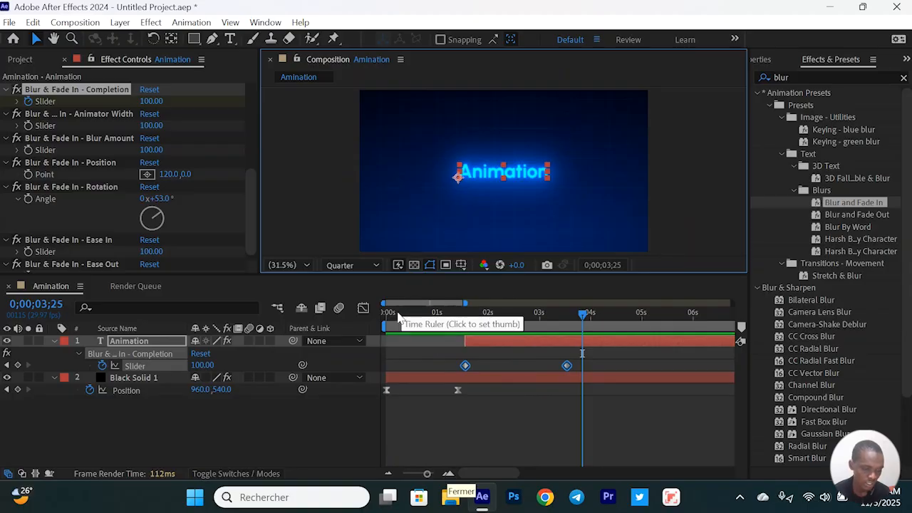
click(397, 314)
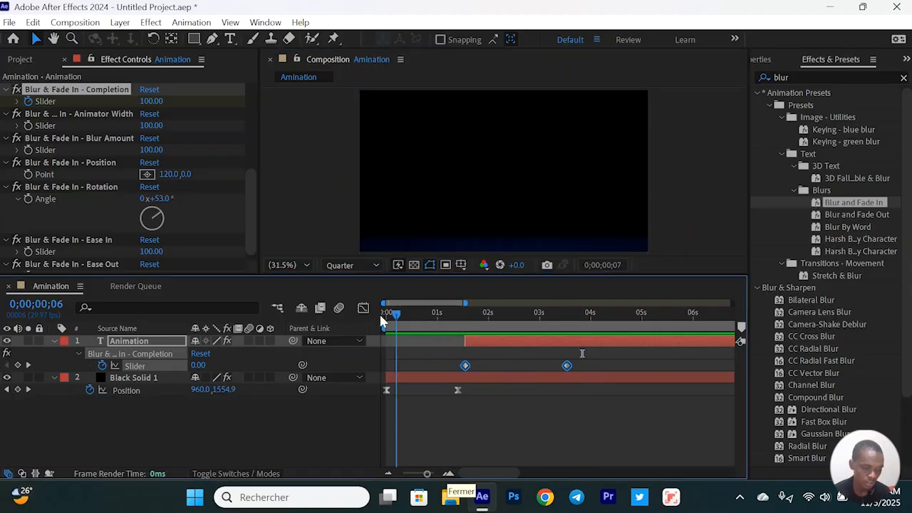
click(382, 315)
key(space)
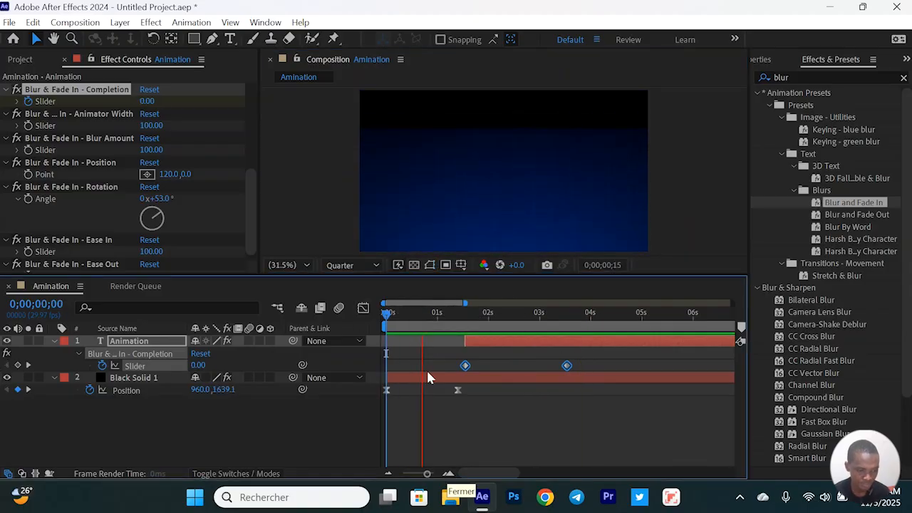
key(space)
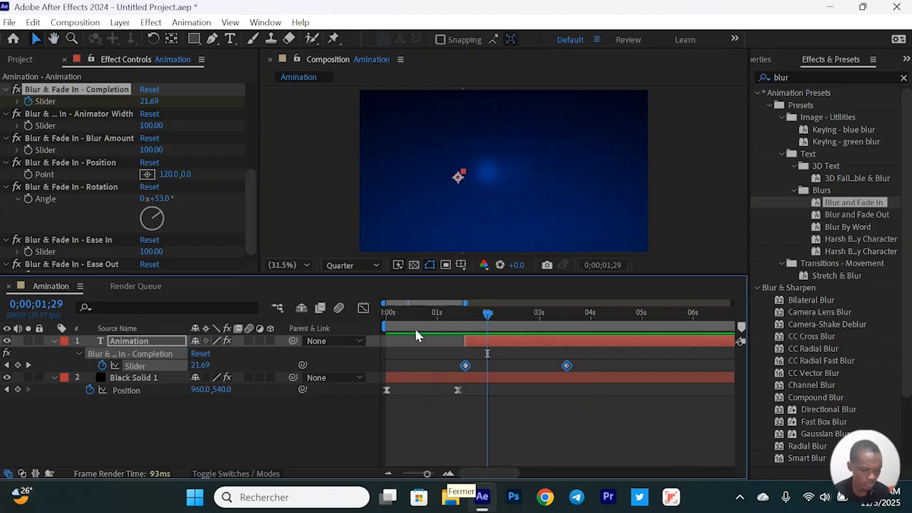
click(414, 265)
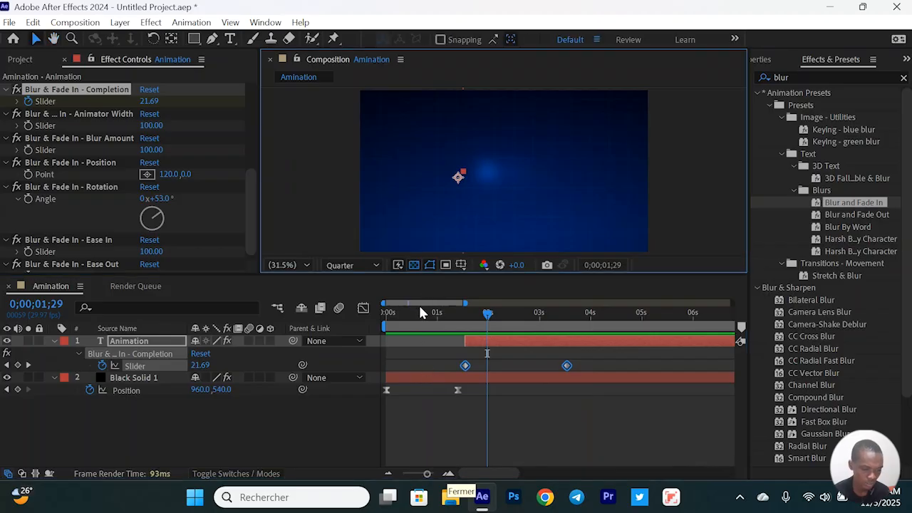
Step: Replay the complete background and title animation twice from the first frame
key(Home)
key(space)
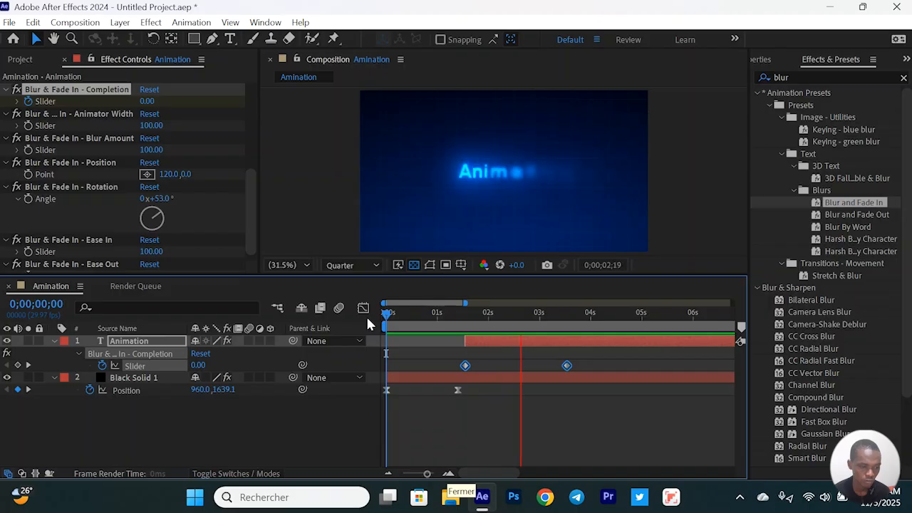
click(431, 314)
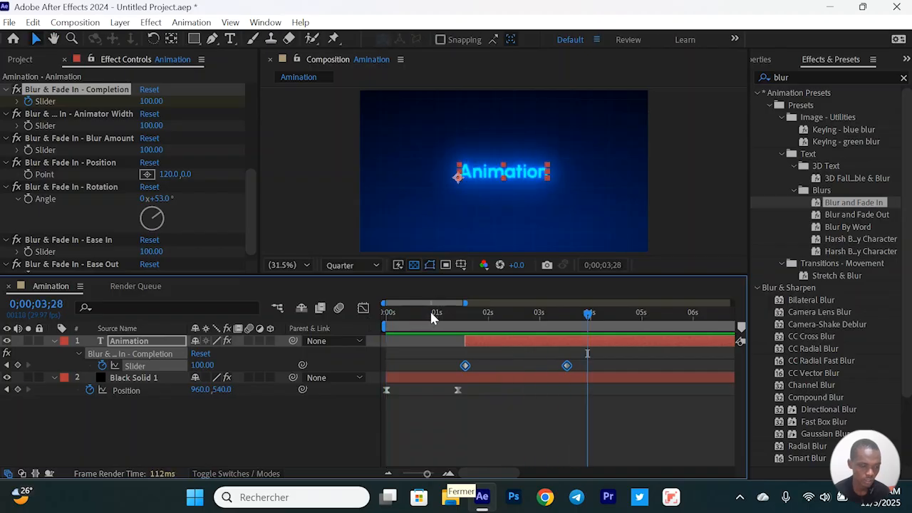
key(Home)
key(space)
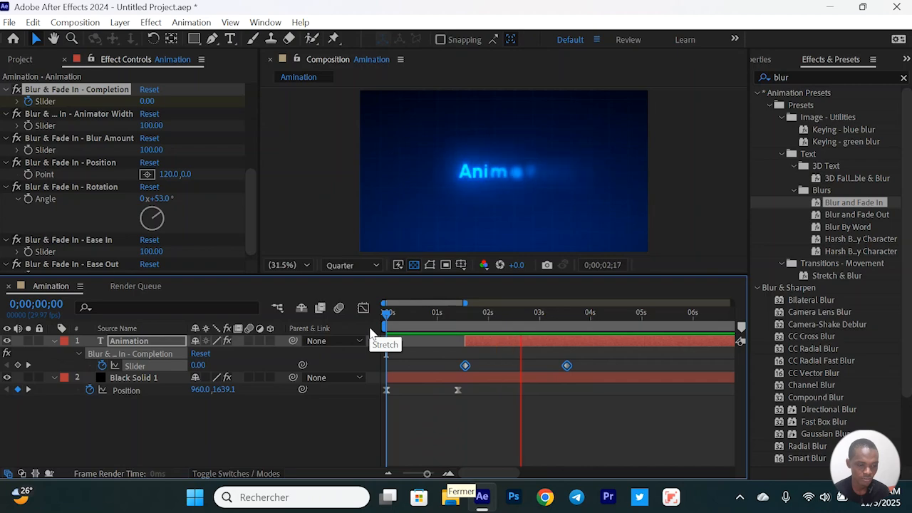
key(space)
Step: Collapse the properties of the Animation and Black Solid 1 layers, deselect everything, and show the project's item list
key(v)
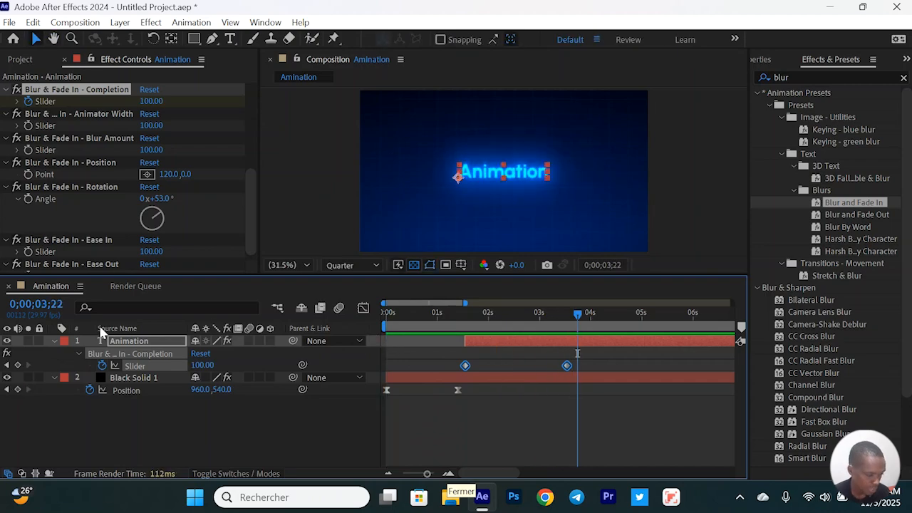
click(50, 340)
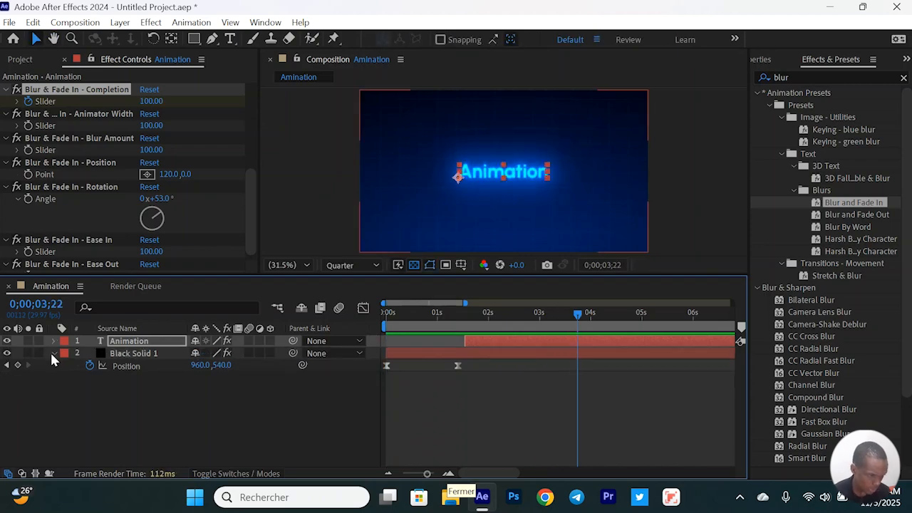
click(54, 354)
click(251, 432)
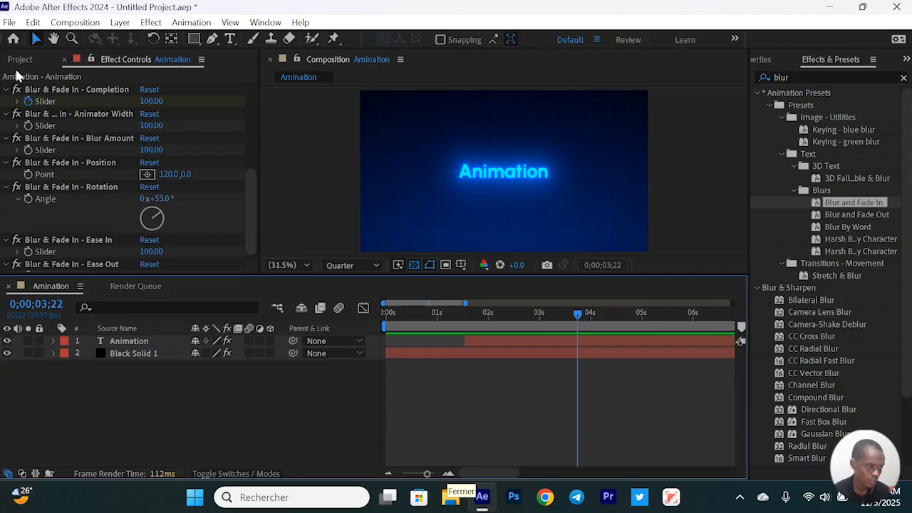
click(19, 61)
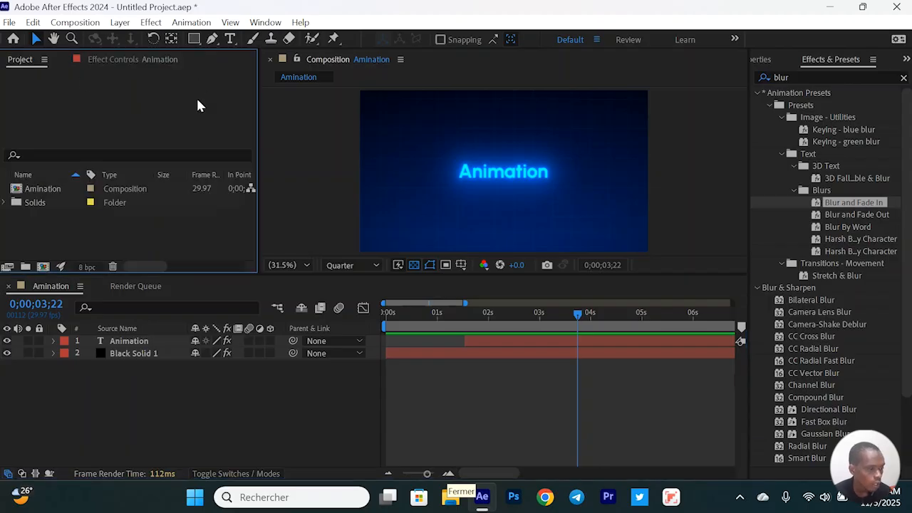
Step: Prepare the Pen tool for line drawing with the fill set to None and a 5 px stroke
click(211, 40)
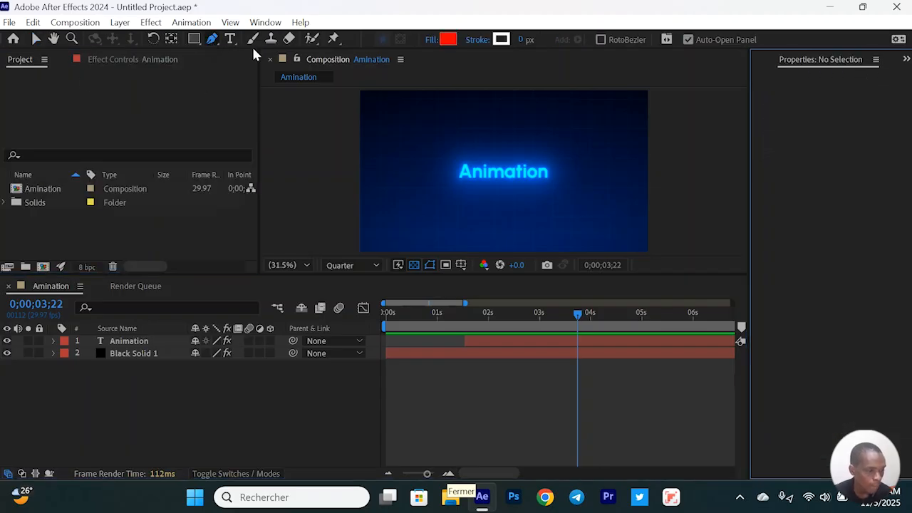
click(431, 40)
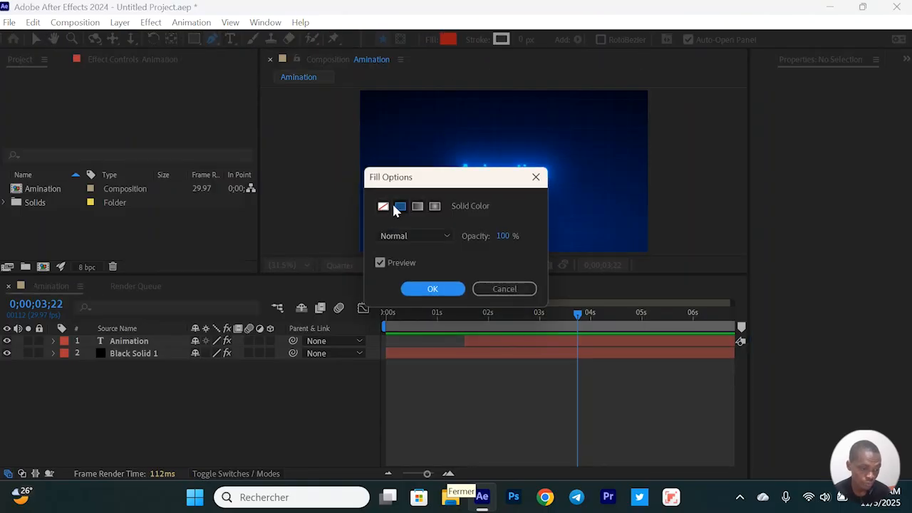
click(382, 207)
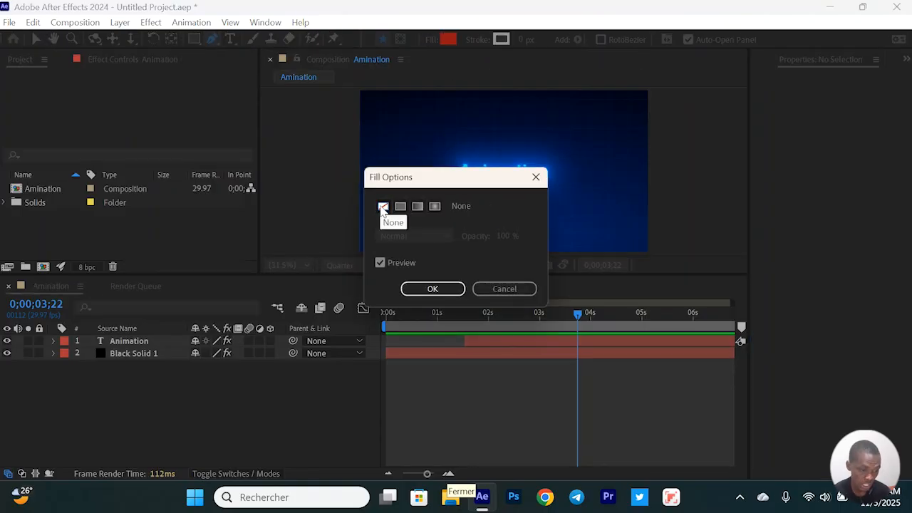
click(425, 289)
click(524, 40)
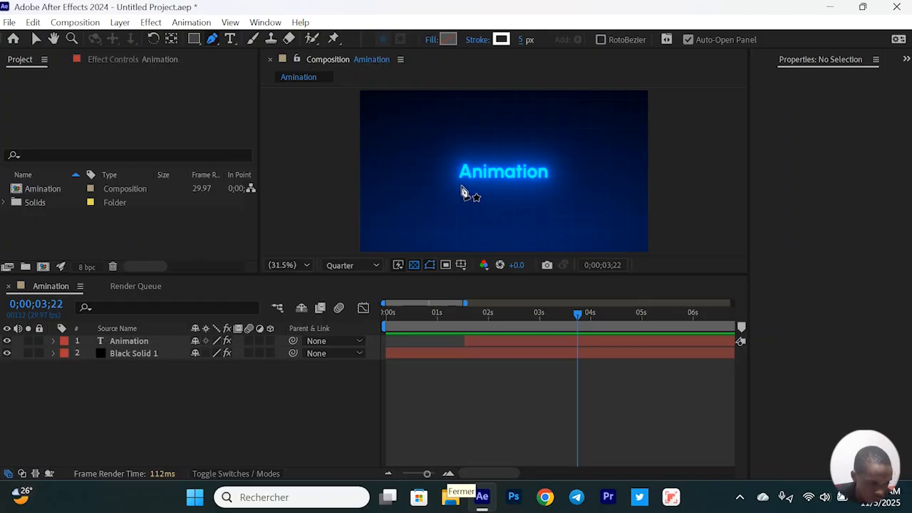
Step: Draw a straight horizontal line just beneath the "Animation" title, spanning the word's full width, and deselect it
click(461, 184)
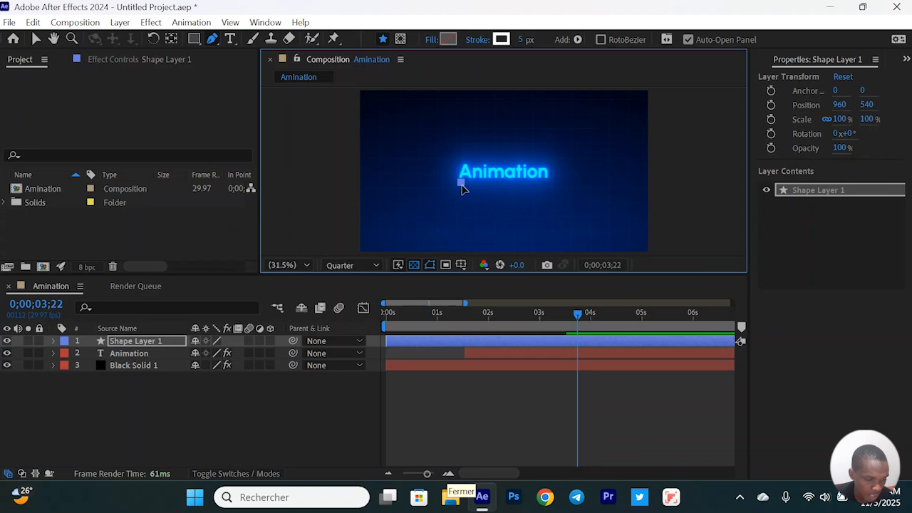
click(547, 183)
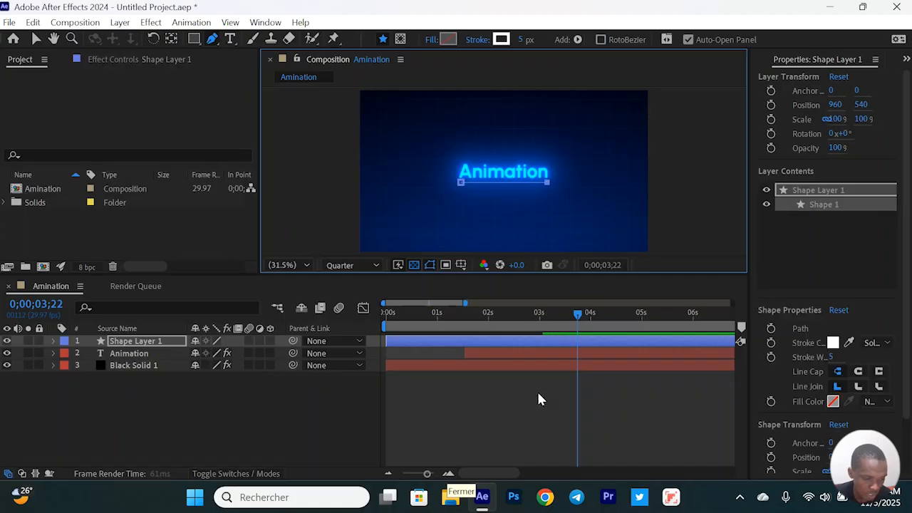
click(539, 411)
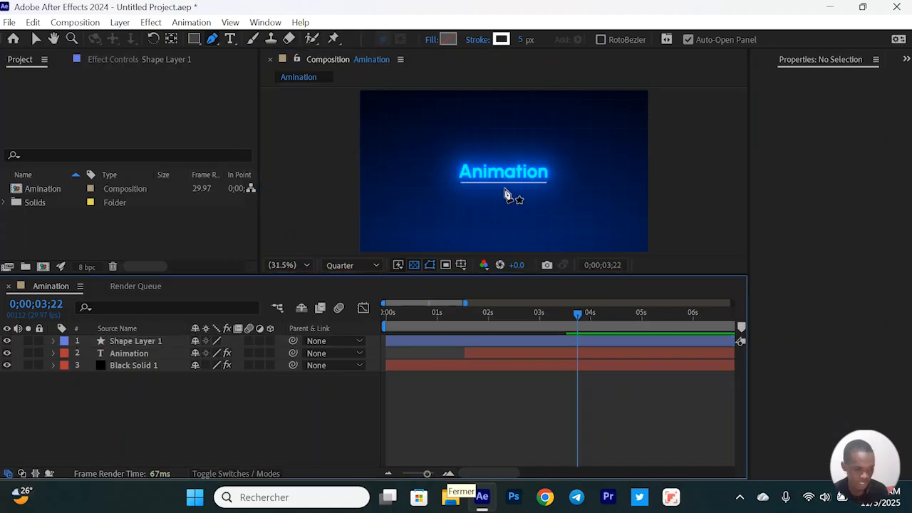
Step: Increase the underline's stroke width to 7 px and deselect the shape layer
click(570, 342)
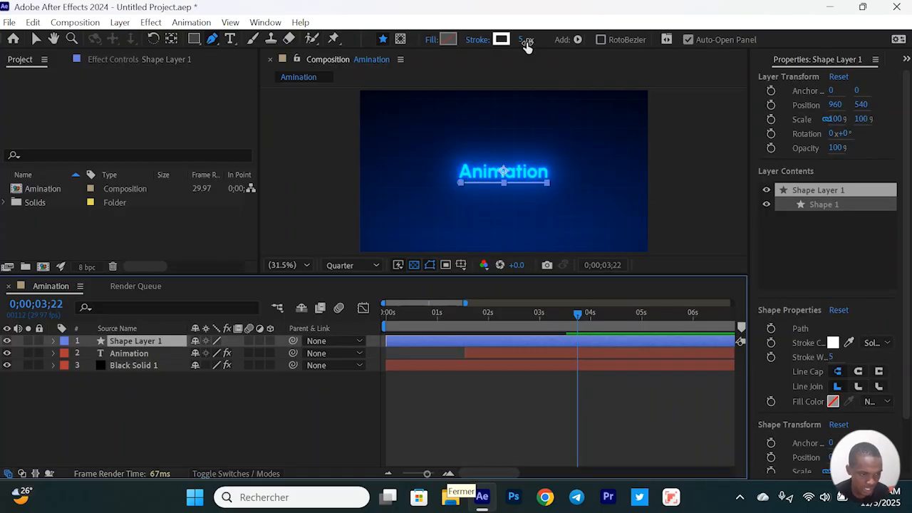
drag(526, 45, 531, 47)
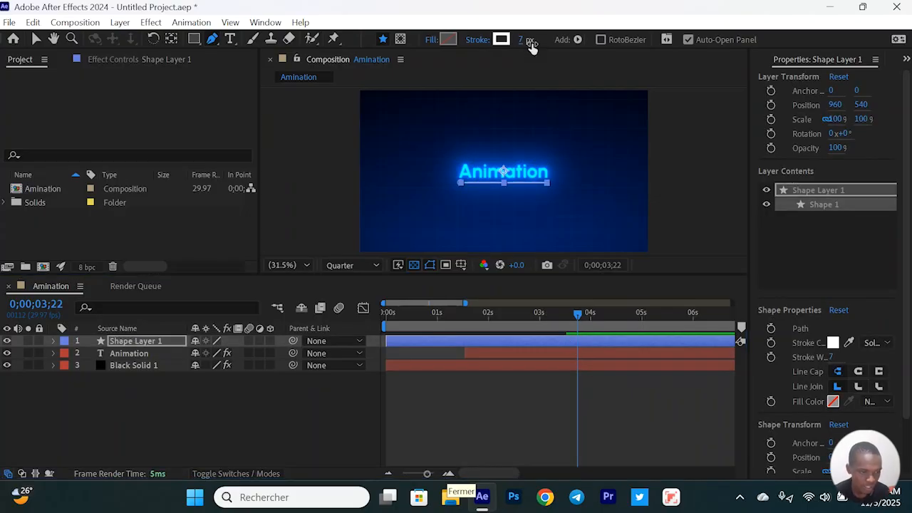
click(560, 384)
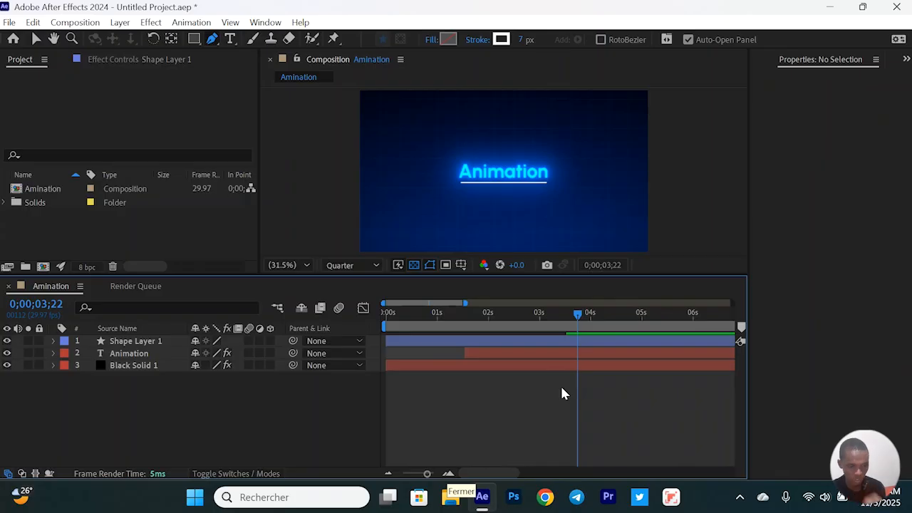
Step: Recolour the underline's stroke to the title's cyan, 00FFFF, by sampling the title lettering
click(537, 340)
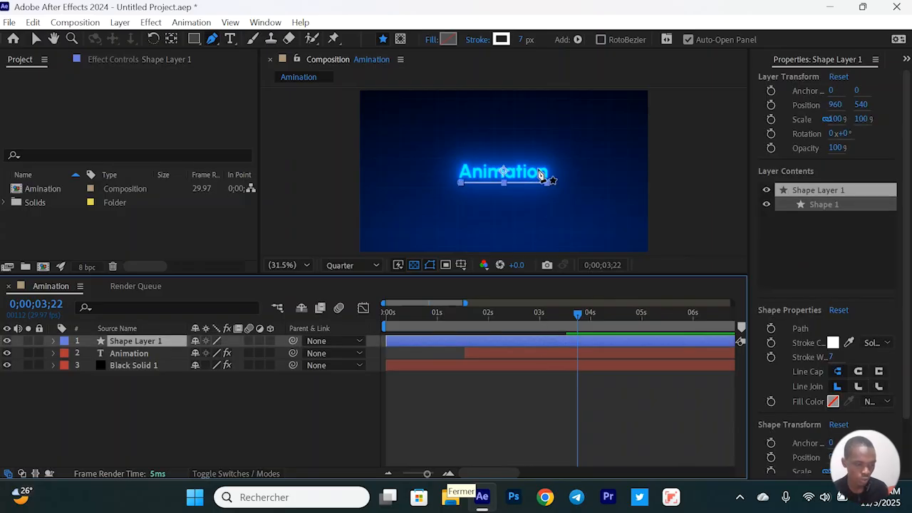
click(502, 41)
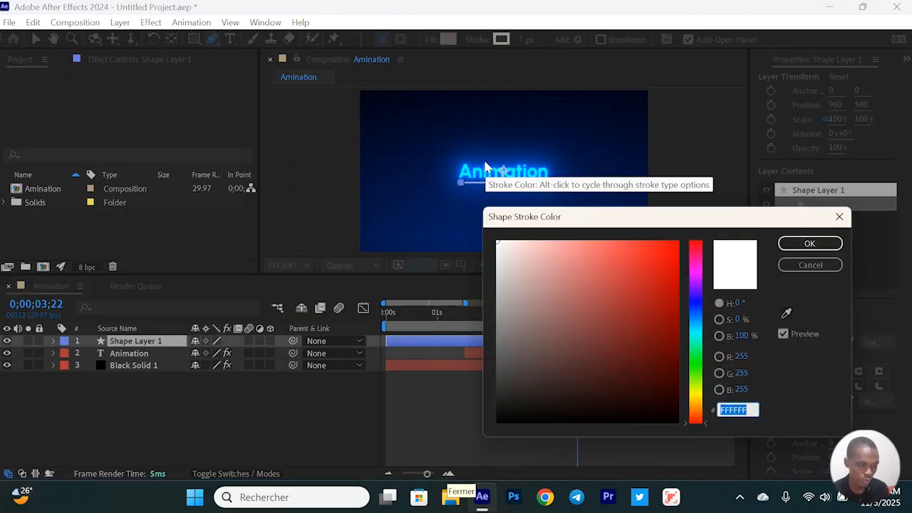
click(787, 314)
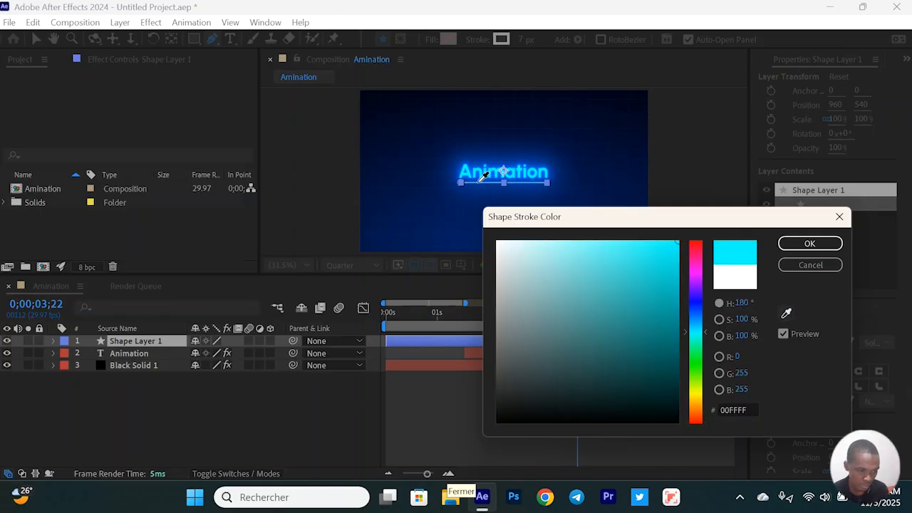
click(481, 178)
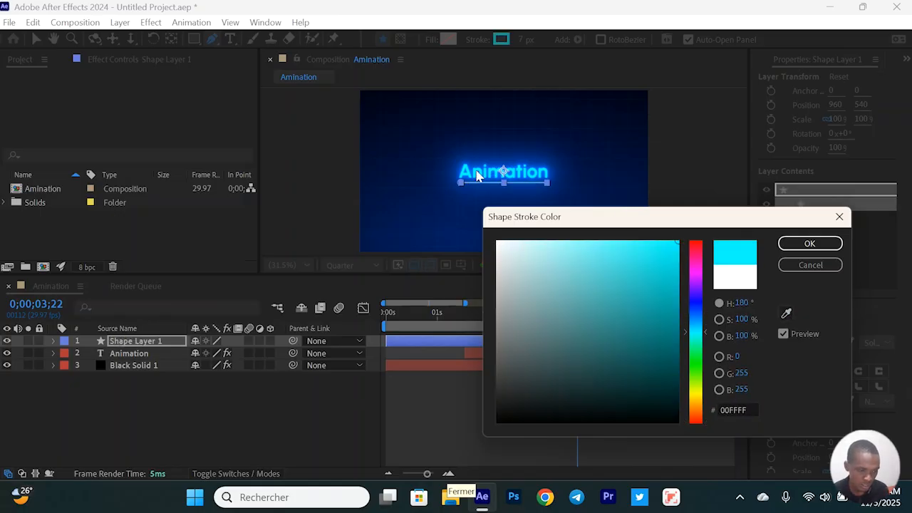
click(808, 244)
click(570, 391)
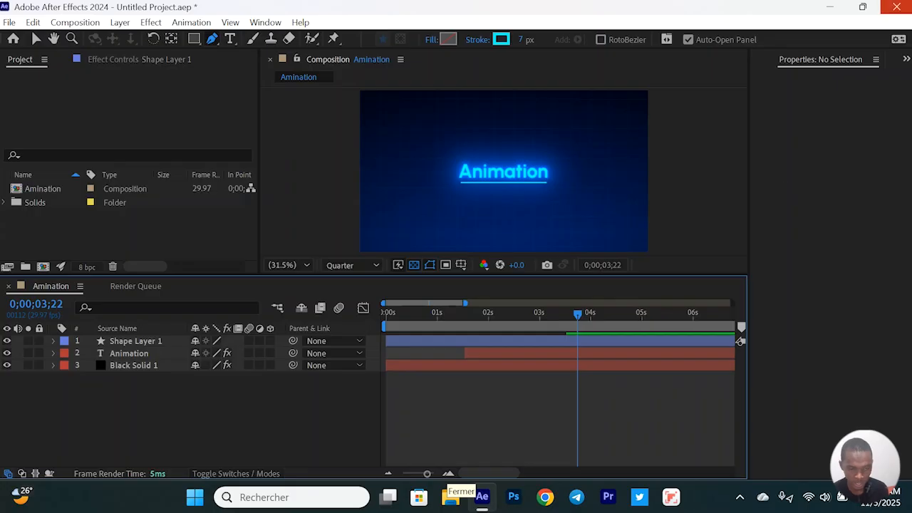
Step: Search the effects and presets for "deep"
click(767, 63)
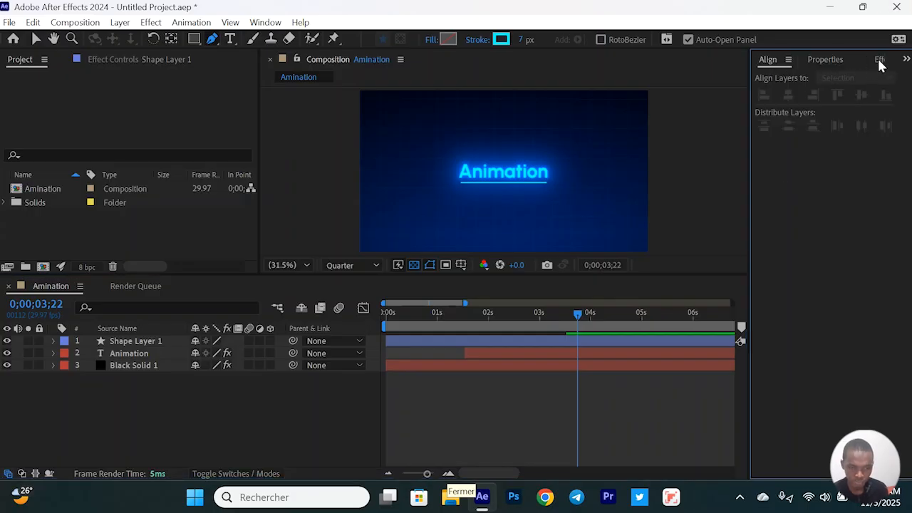
click(880, 62)
key(ctrl+f)
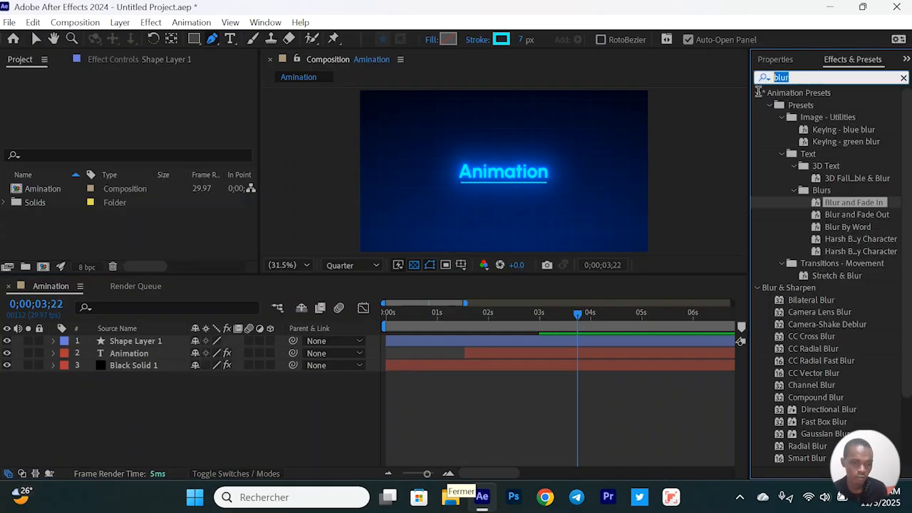
text(deep)
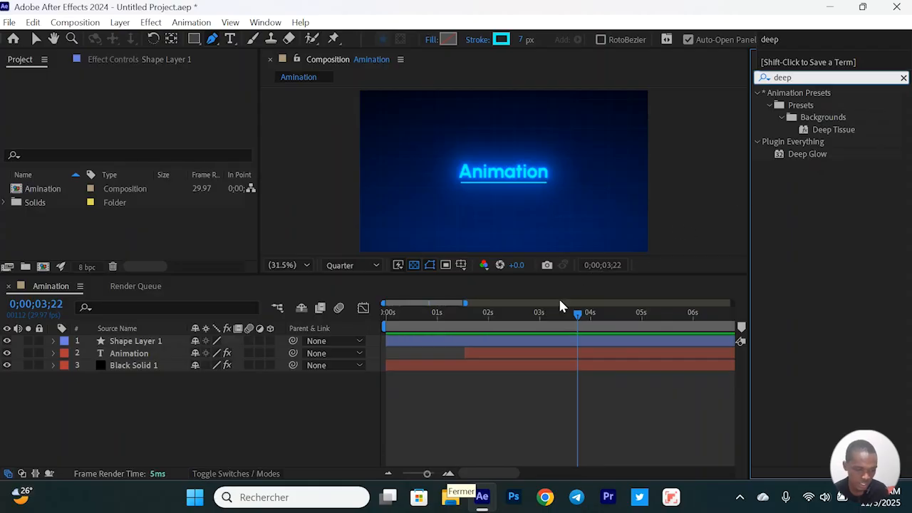
Step: Preview the title and underline from about the one-second mark and stop playback at 0;00;02;26
drag(553, 317, 441, 323)
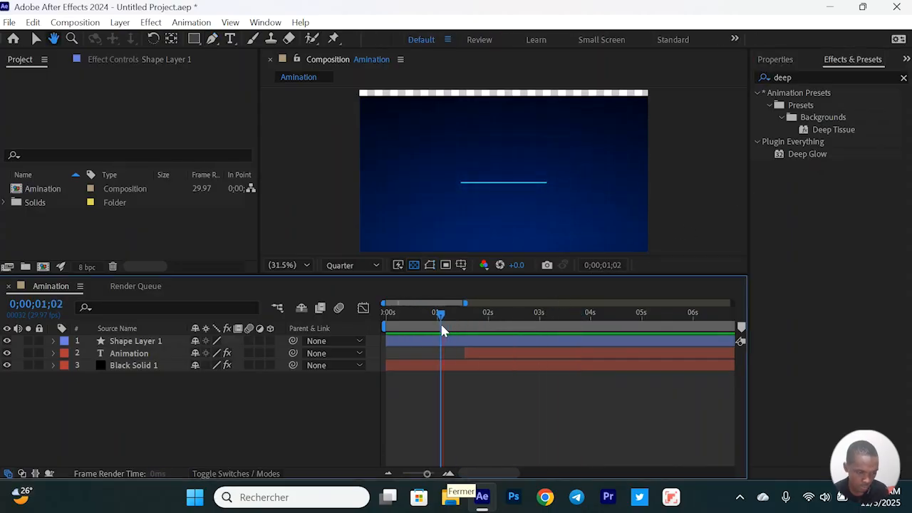
key(space)
key(space)
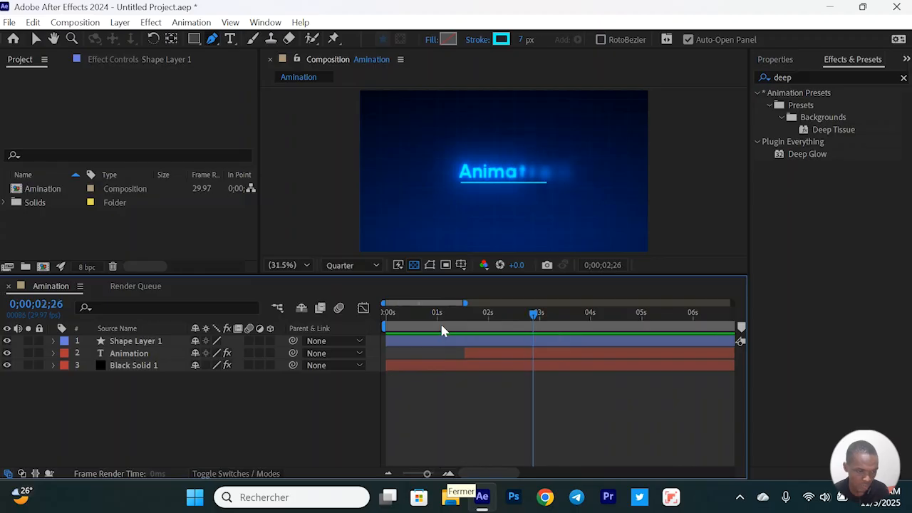
Step: Move Shape Layer 1's anchor point to the start of the underline beneath the "A", and reveal the layer's Scale property
click(545, 344)
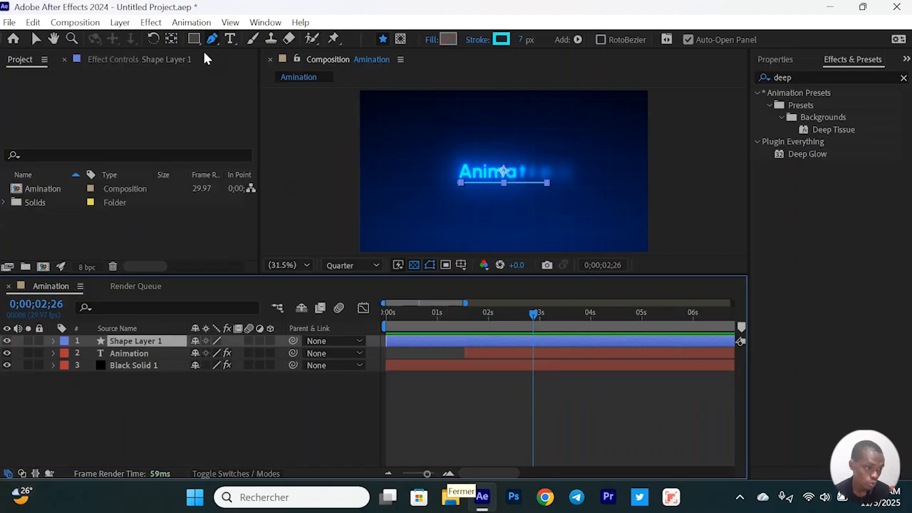
click(171, 39)
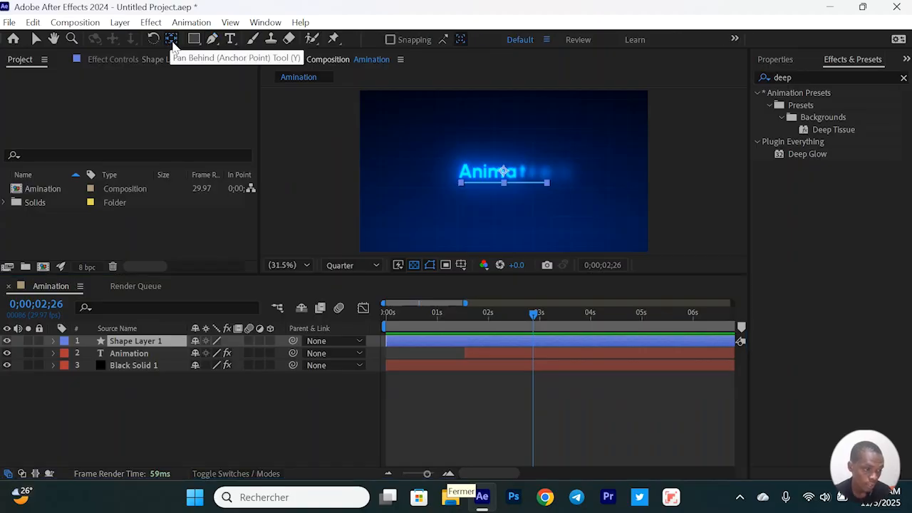
drag(504, 171, 461, 186)
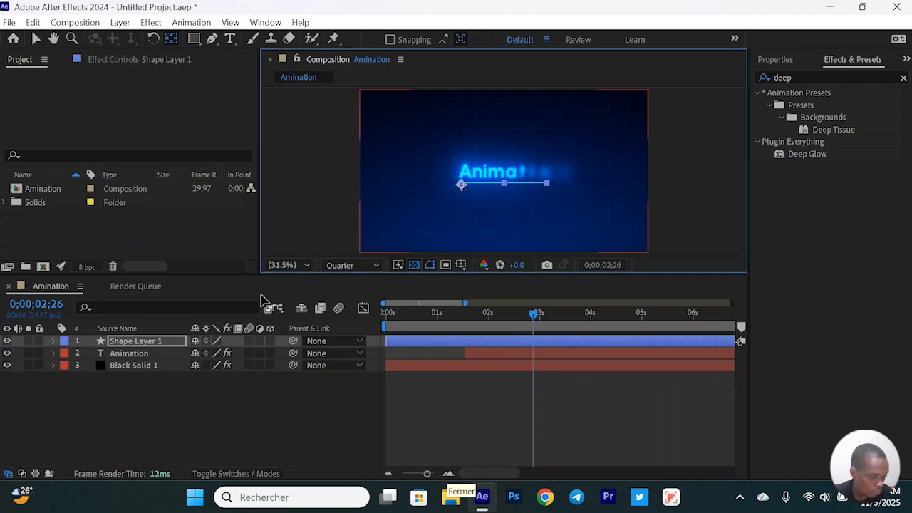
click(143, 342)
key(s)
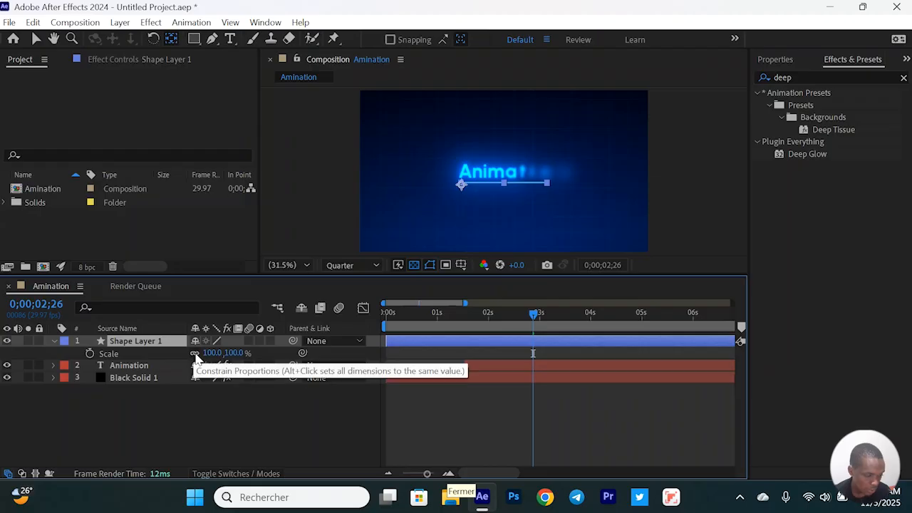
Step: Try shrinking the underline proportionally to 41%, and undo the scaling
drag(216, 359, 177, 361)
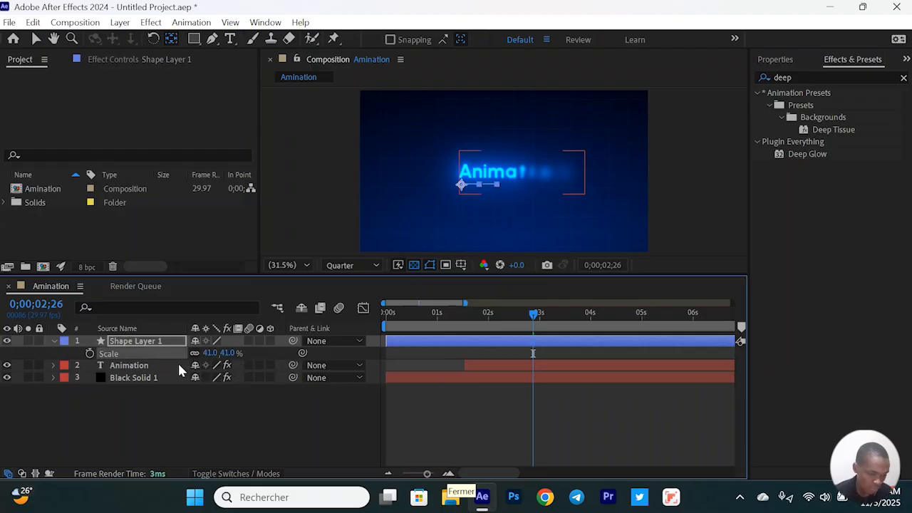
key(ctrl+z)
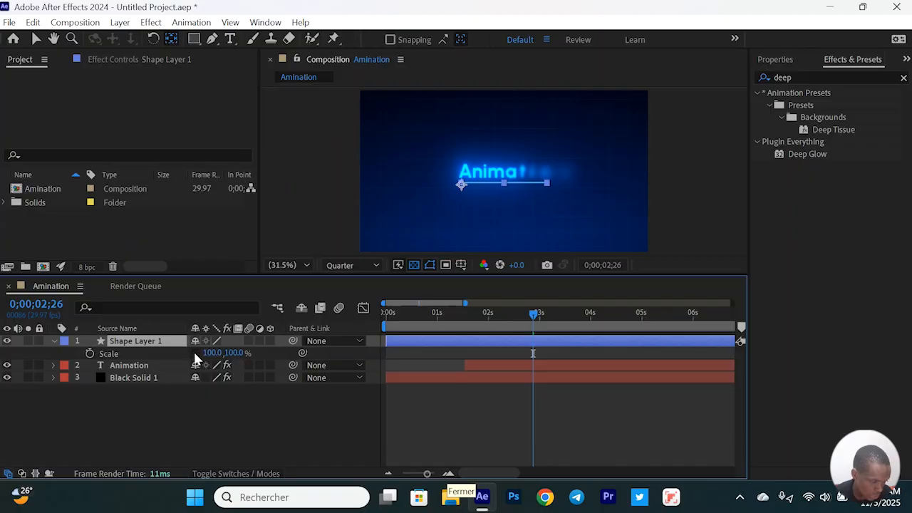
Step: Add a Scale keyframe to the underline at 0;00;02;26, trying different unlinked values and settling on 0% horizontal and 100% vertical
click(89, 354)
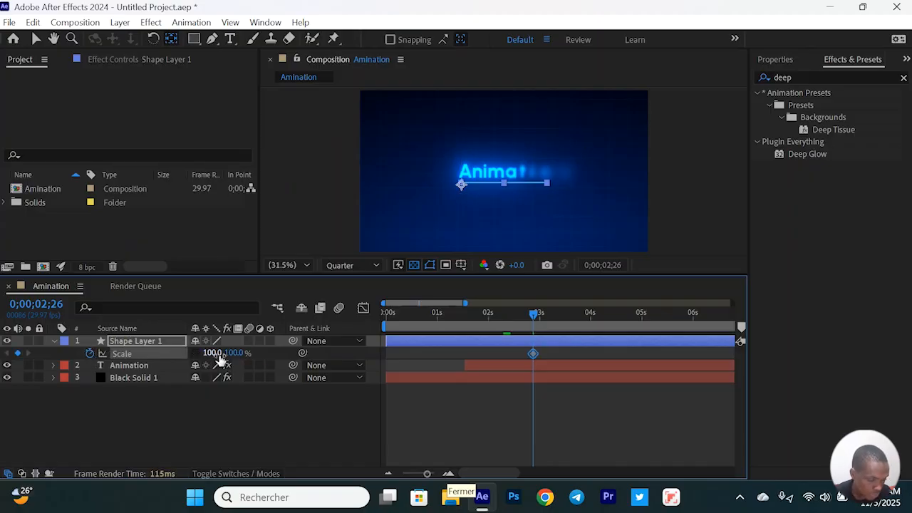
drag(220, 360, 185, 360)
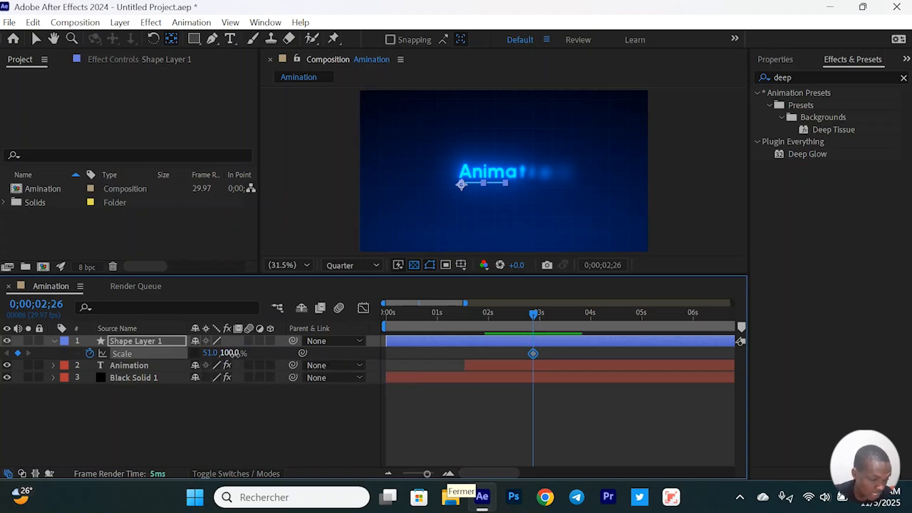
drag(233, 355, 616, 255)
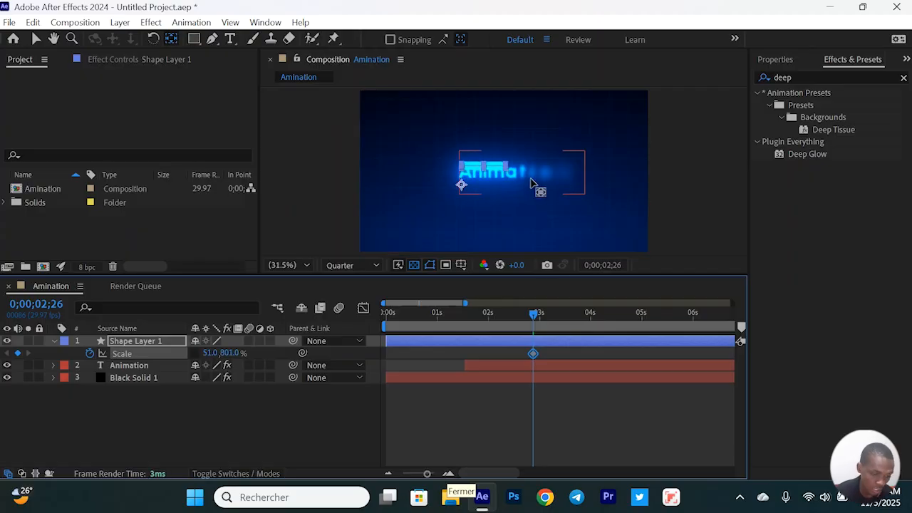
key(ctrl+z)
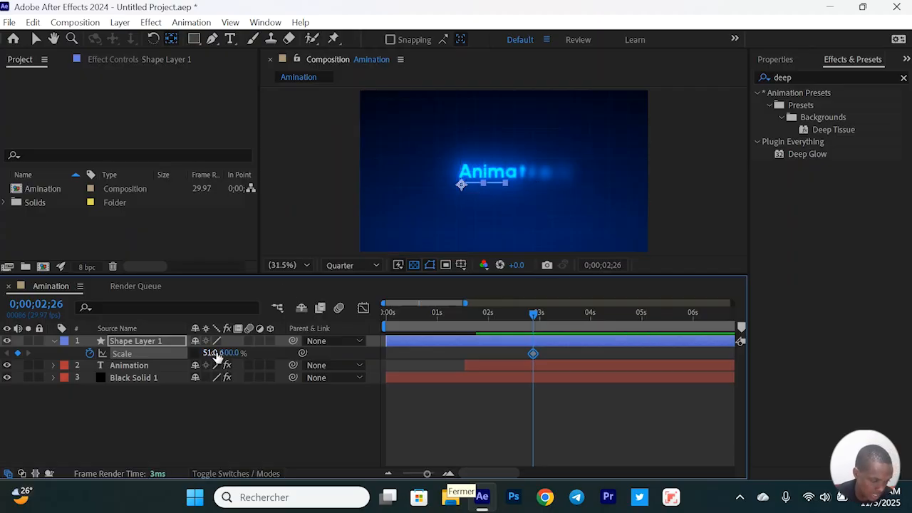
drag(212, 353, 240, 364)
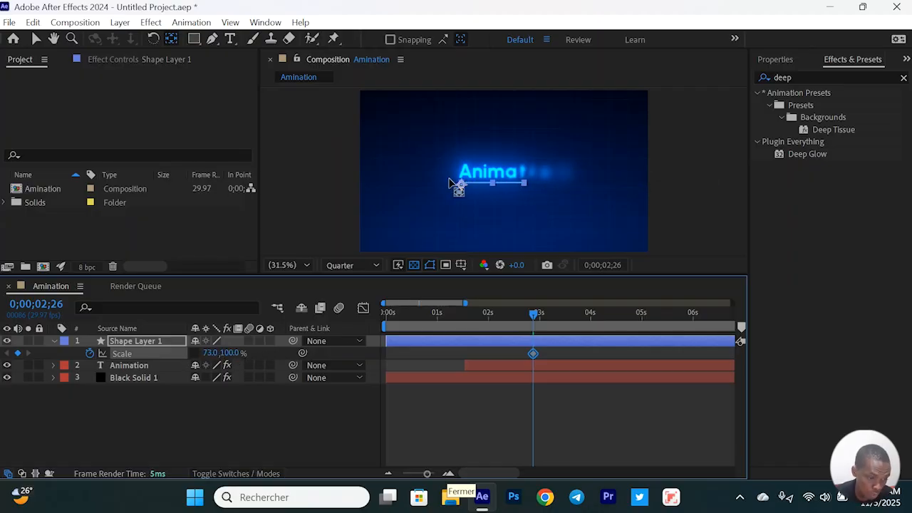
click(211, 353)
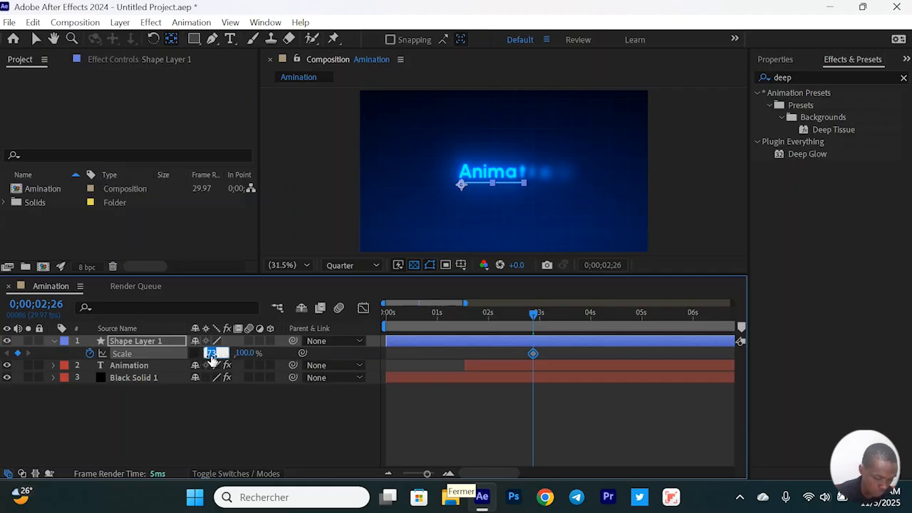
text(0)
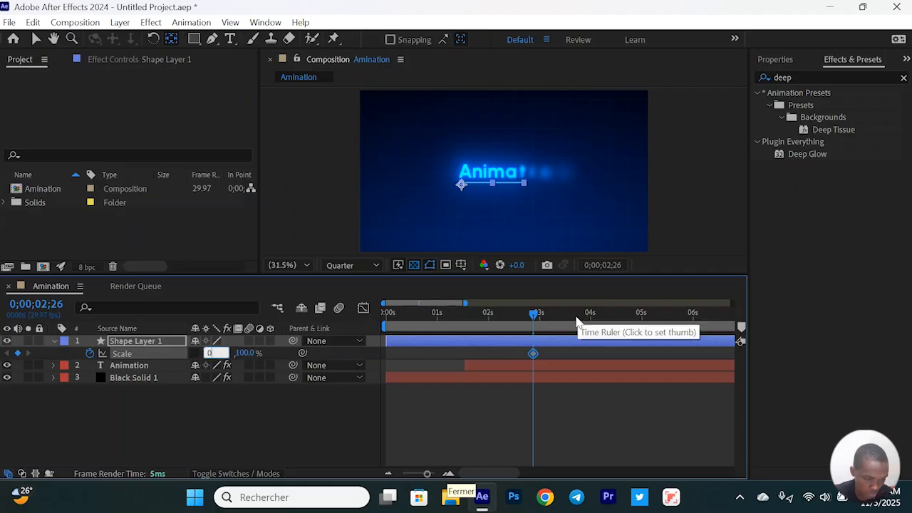
Step: Add a second Scale keyframe to the underline at 0;00;03;20 with the horizontal scale set to 100%
click(575, 322)
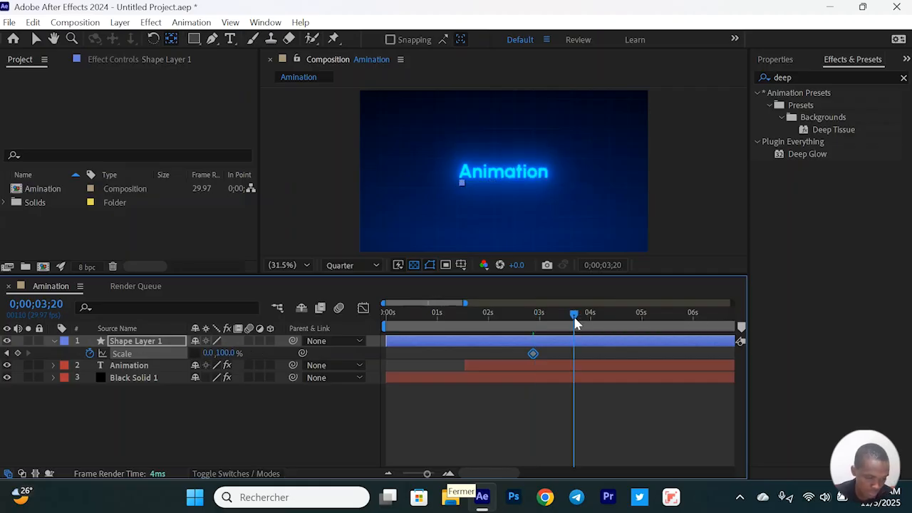
click(208, 353)
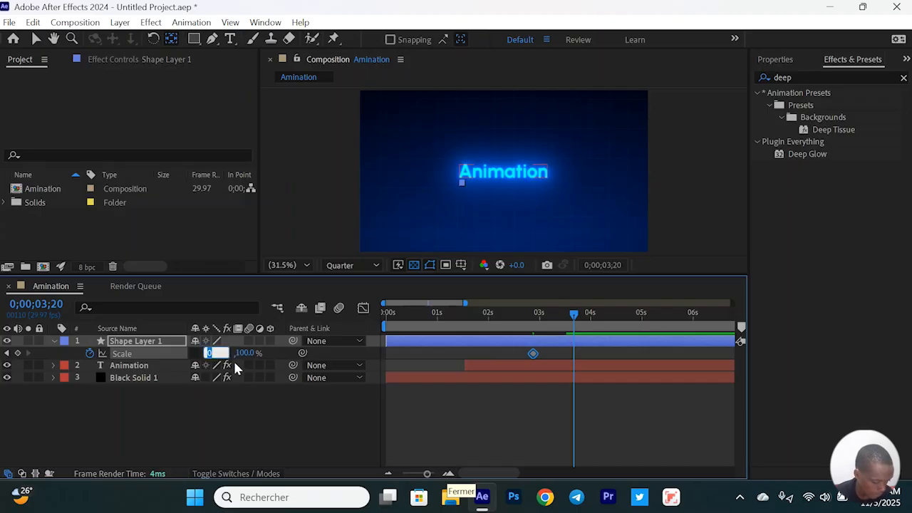
text(100)
key(Return)
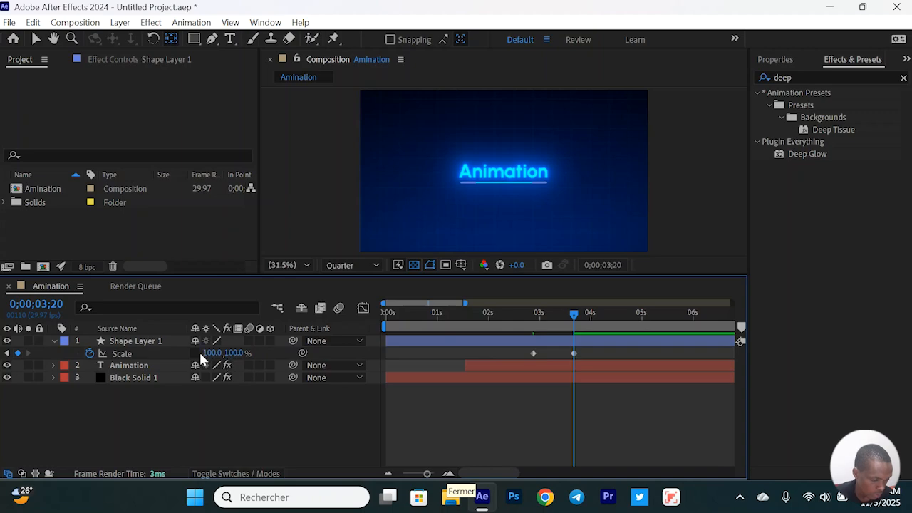
Step: Preview the underline's scale animation from its first keyframe
click(9, 354)
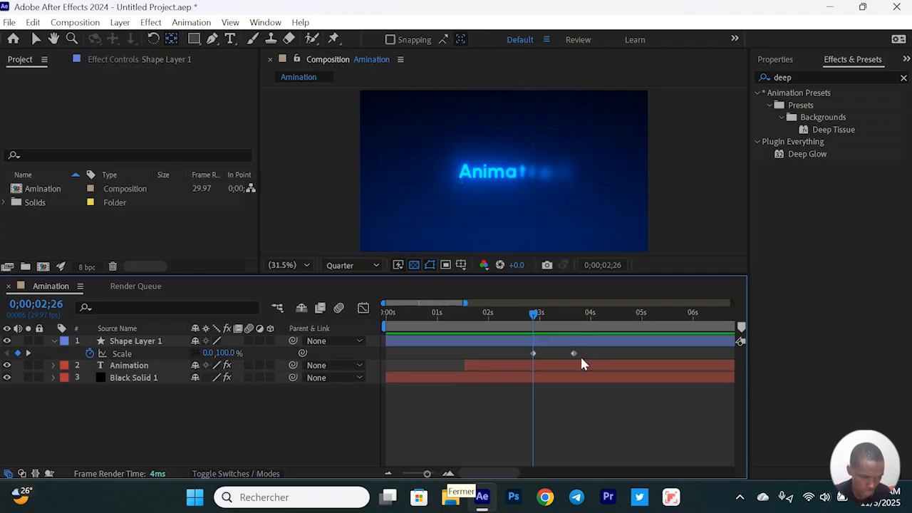
key(space)
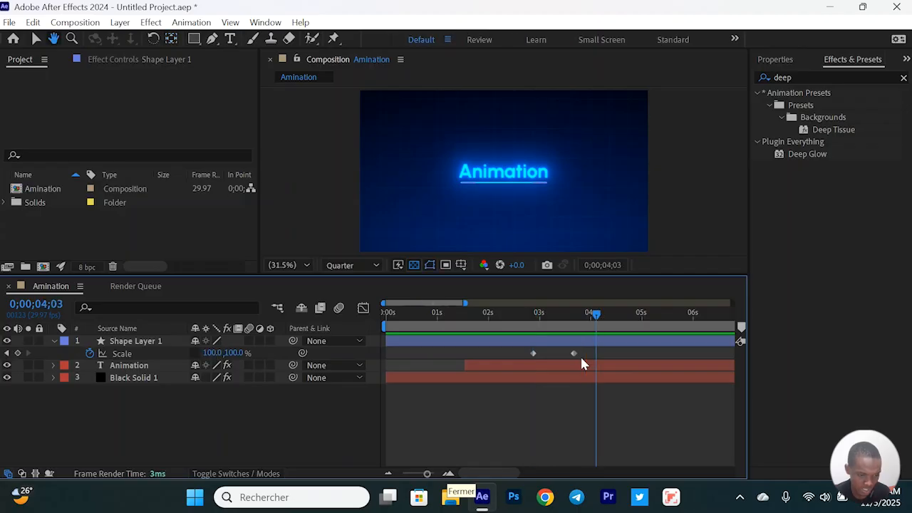
drag(553, 315, 584, 339)
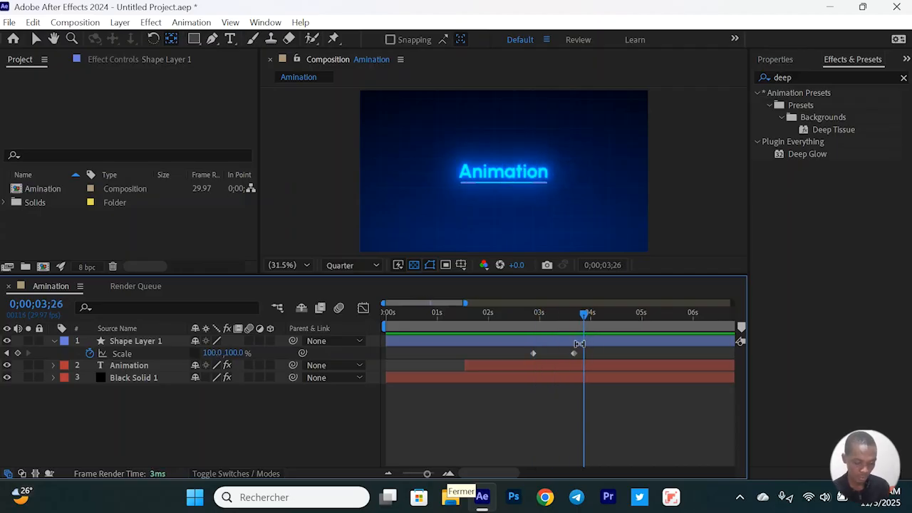
Step: Reveal Shape Layer 1's Scale property and delete both of its keyframes
click(579, 343)
key(Delete)
drag(536, 312, 529, 315)
key(ctrl+z)
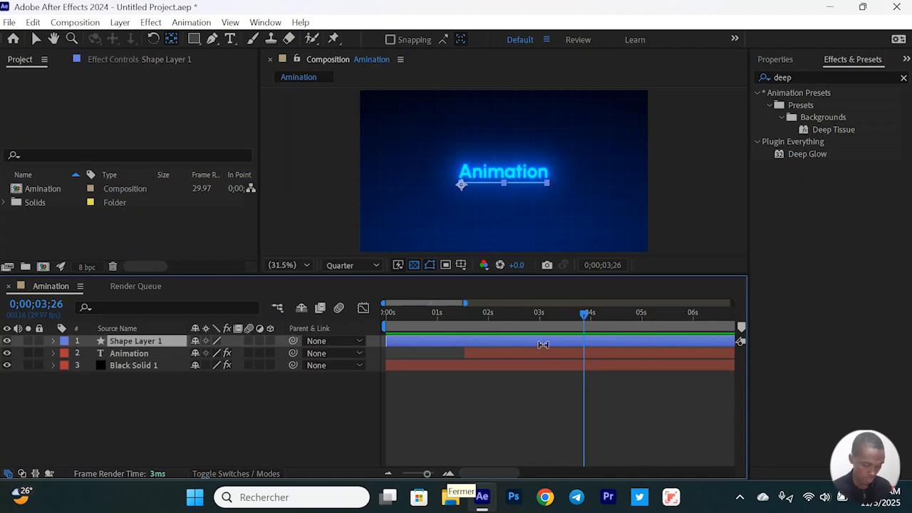
click(543, 344)
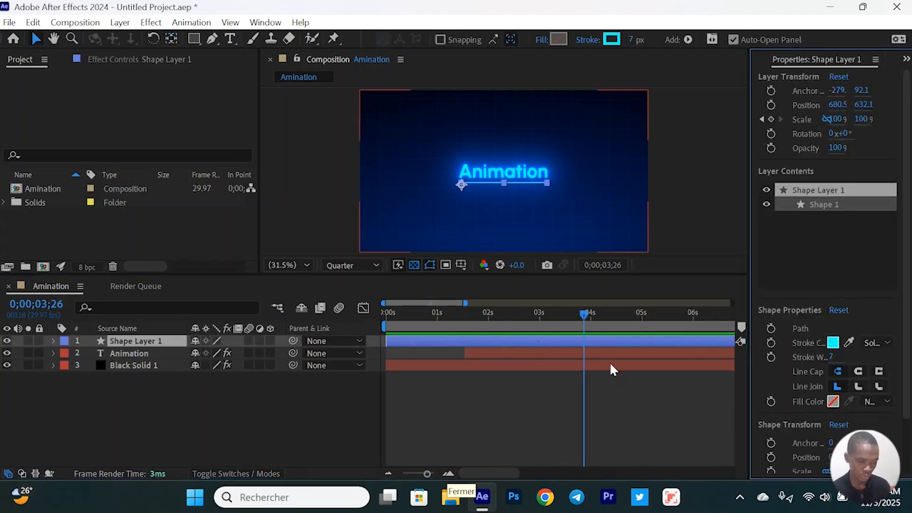
key(s)
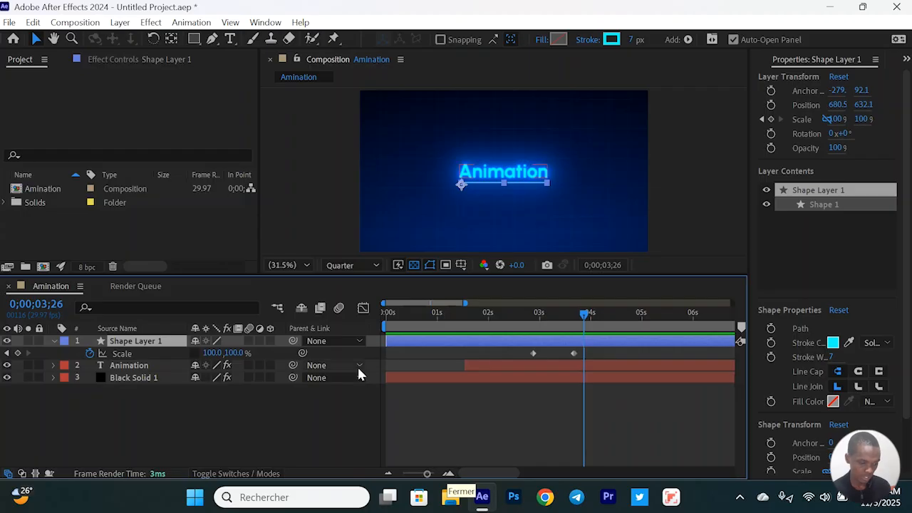
drag(518, 349, 608, 362)
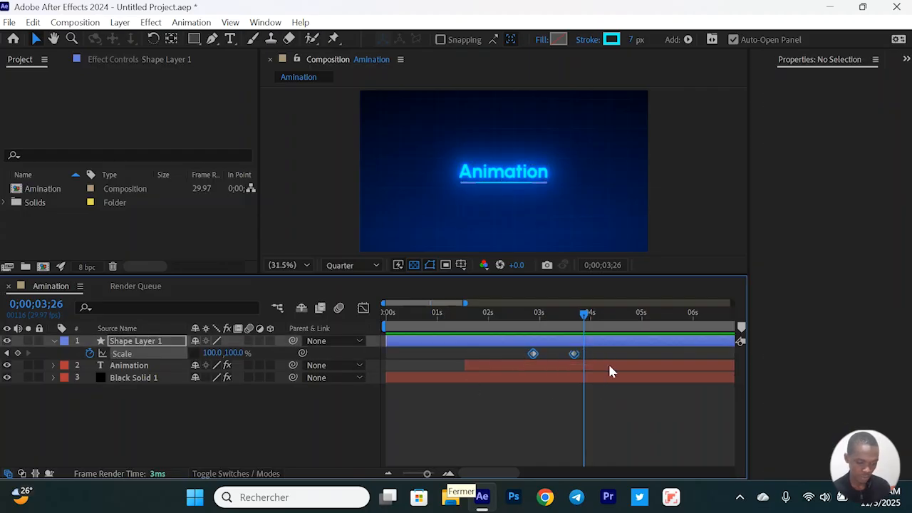
key(Delete)
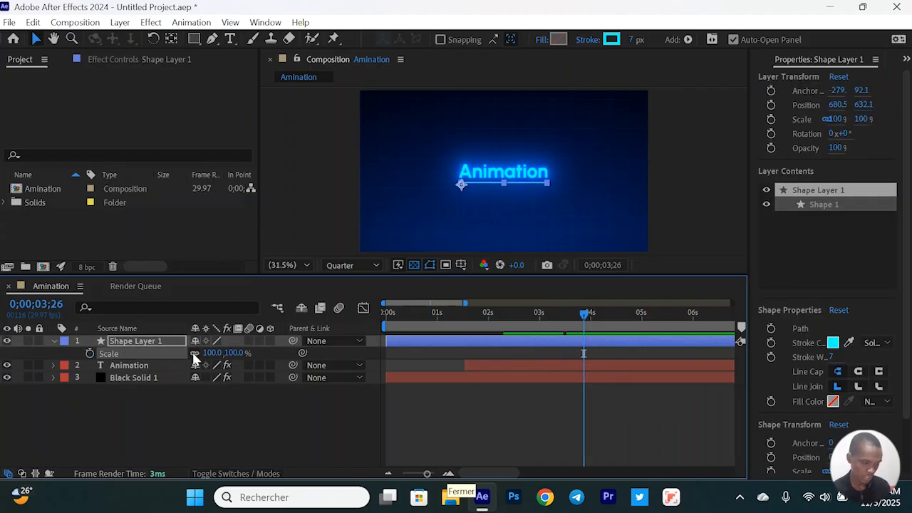
Step: Move the current time to 0;00;02;16 and deselect the underline layer
drag(542, 317, 516, 332)
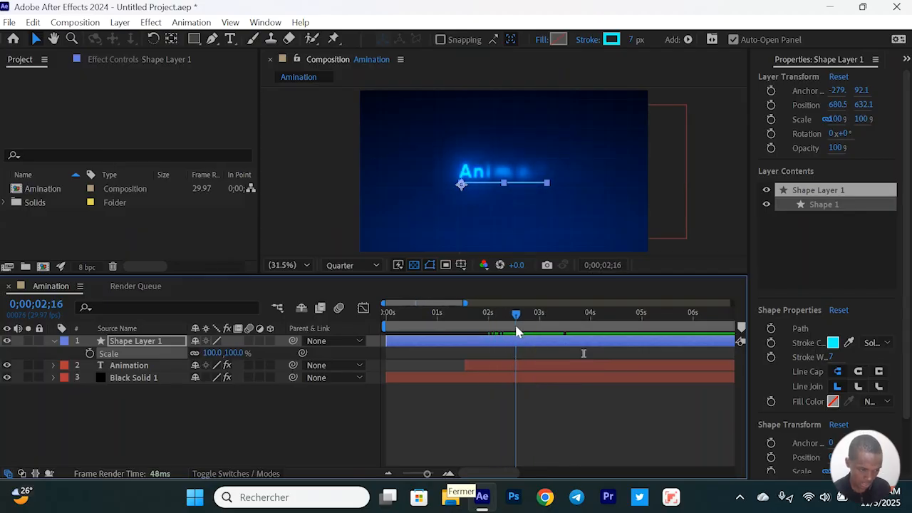
click(543, 420)
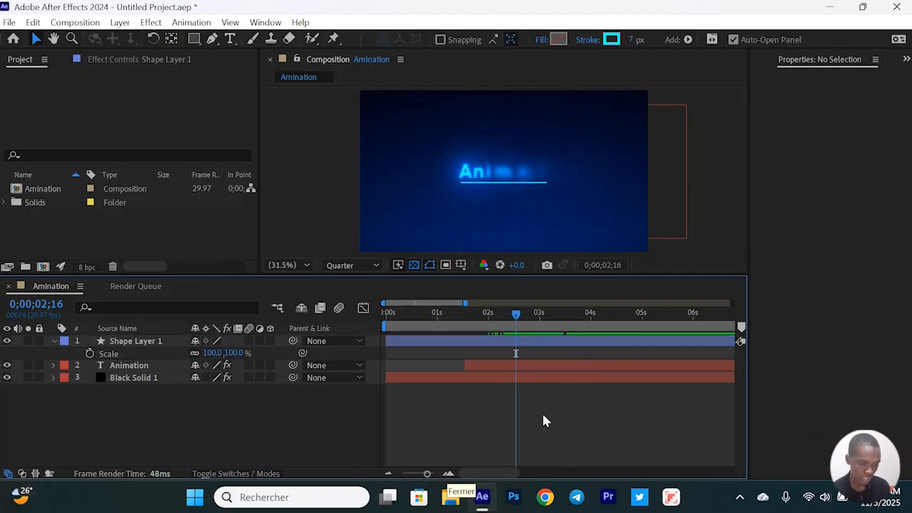
click(54, 341)
click(54, 341)
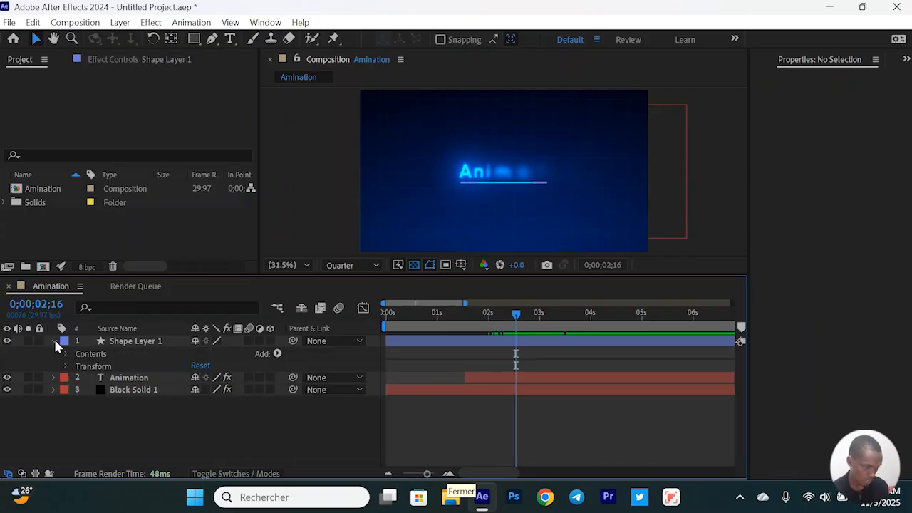
click(278, 354)
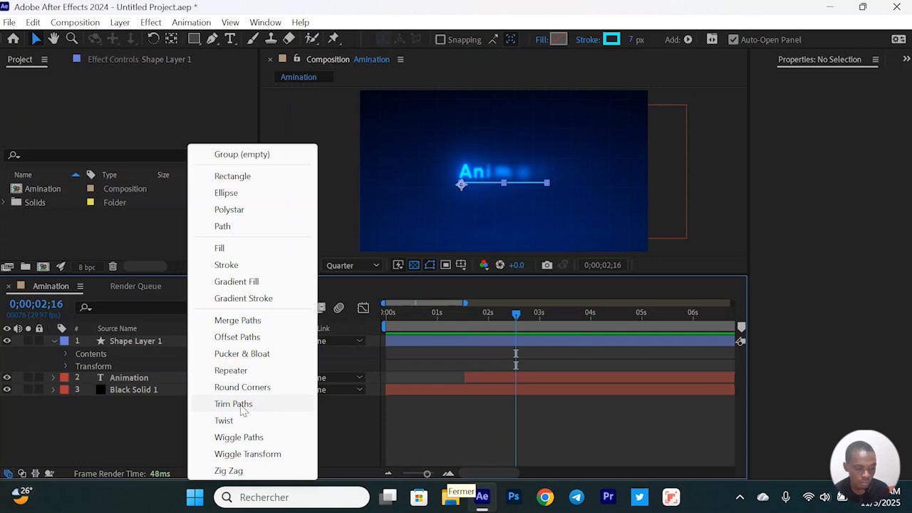
click(162, 435)
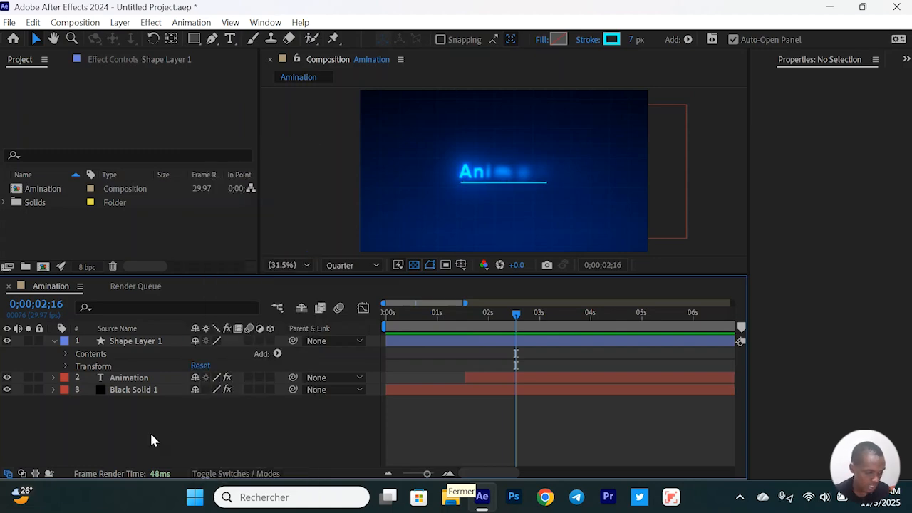
click(51, 340)
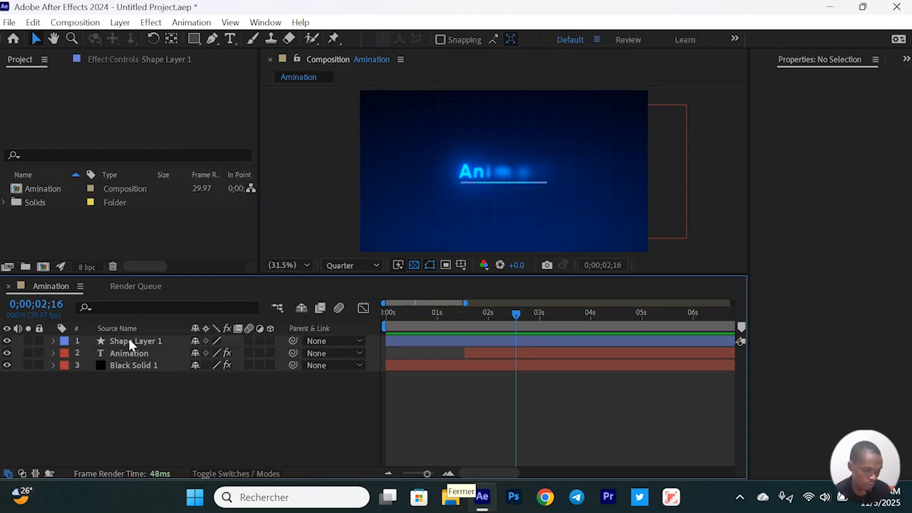
click(130, 340)
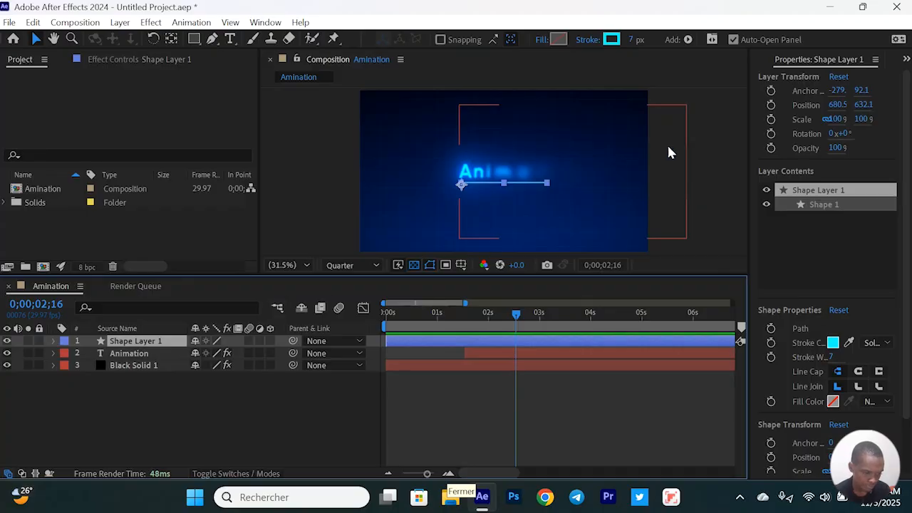
Step: Add Trim Paths to the contents of Shape Layer 1 and expand its properties
click(52, 340)
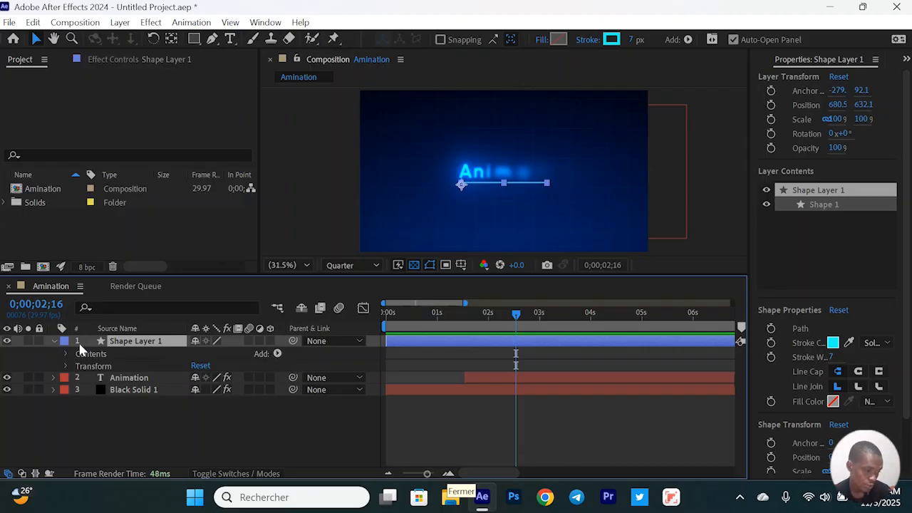
click(277, 354)
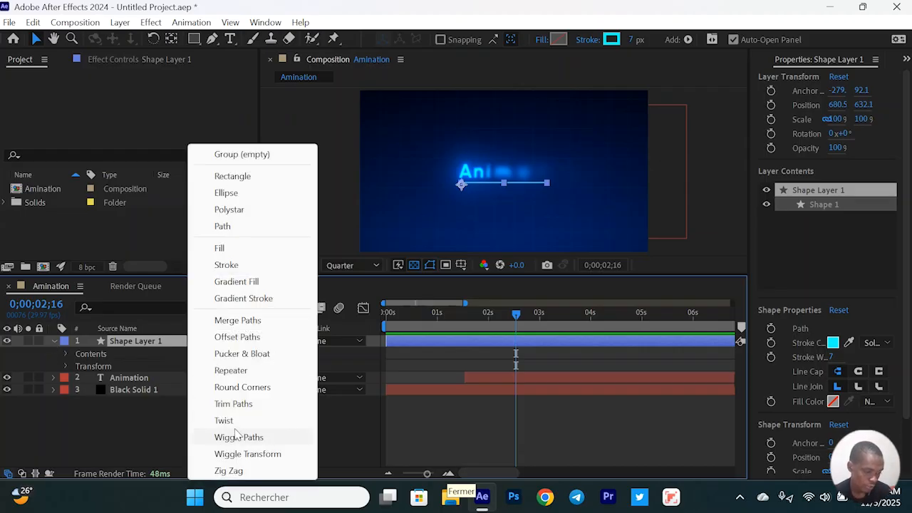
click(233, 404)
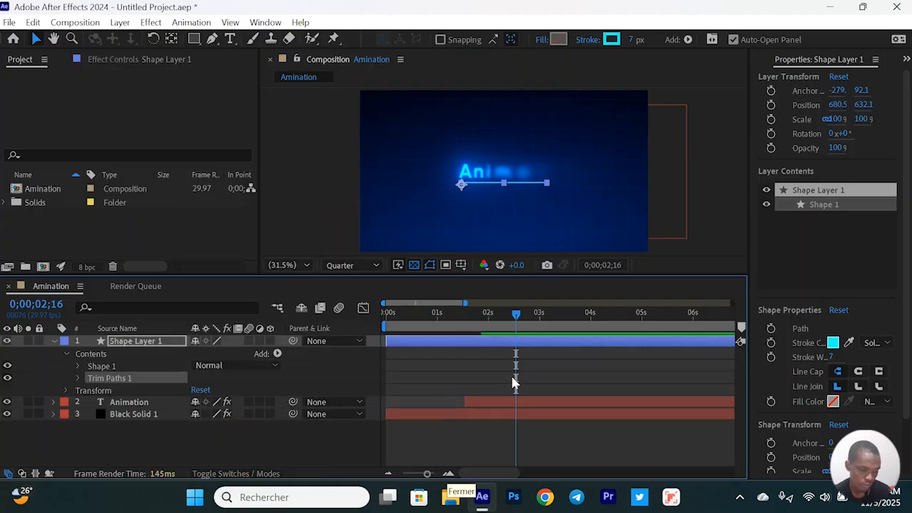
click(78, 379)
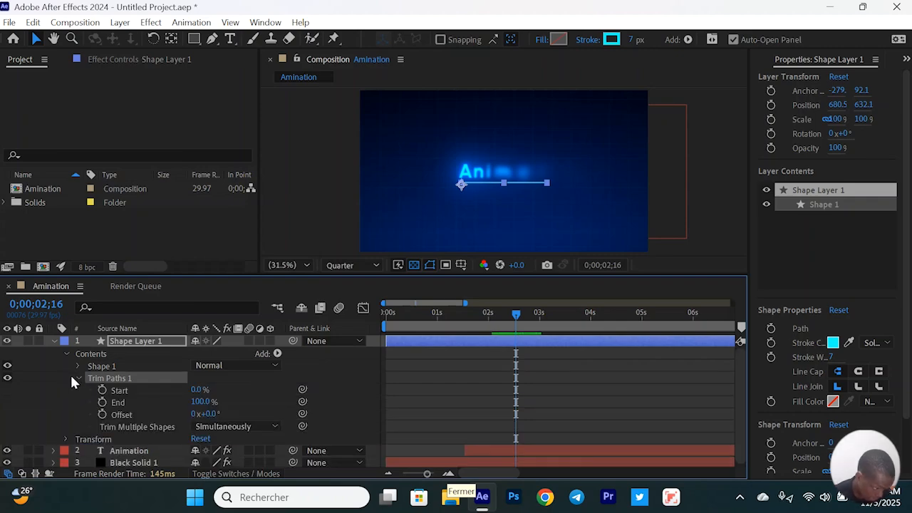
Step: Add a keyframe for the Trim Paths End at 0;00;02;16 and bring its value down to 0%
click(121, 403)
click(102, 402)
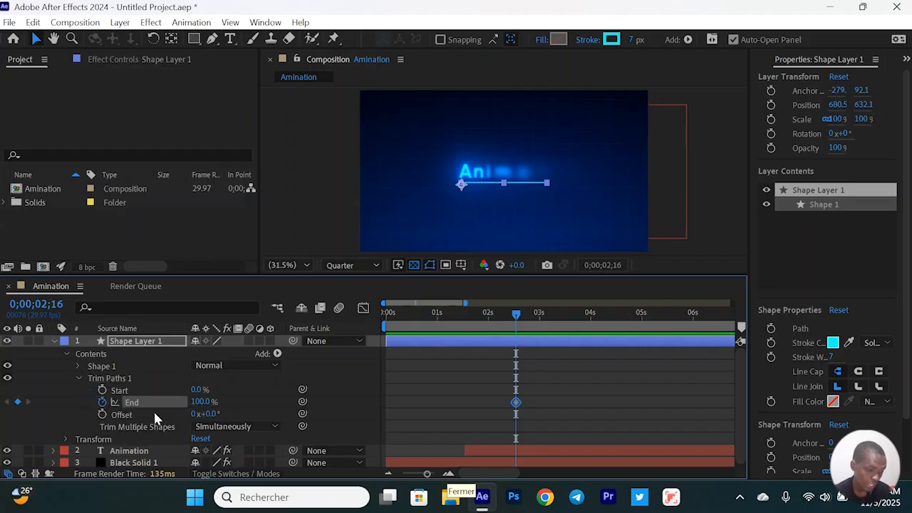
click(200, 402)
text(82)
key(Return)
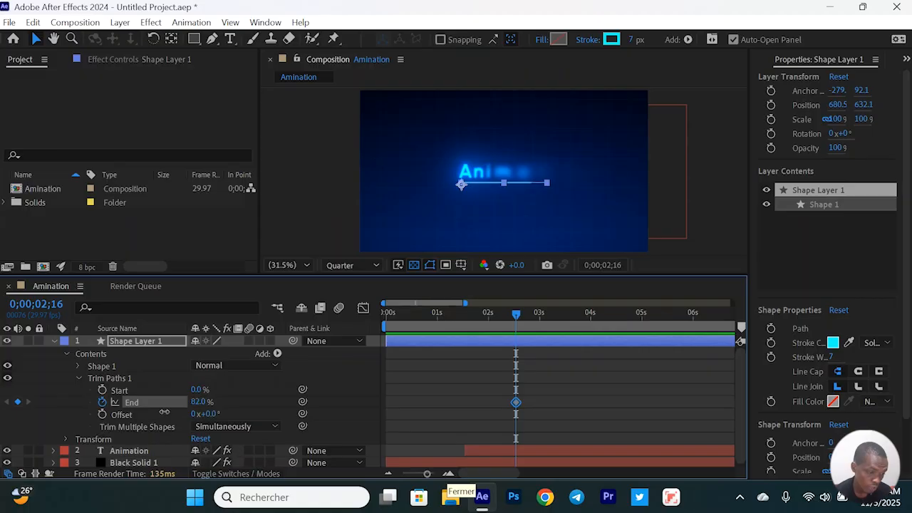
drag(163, 412, 101, 414)
Step: Set the Trim Paths End to 100% at 0;00;03;02 and check the underline at both End keyframes
click(543, 318)
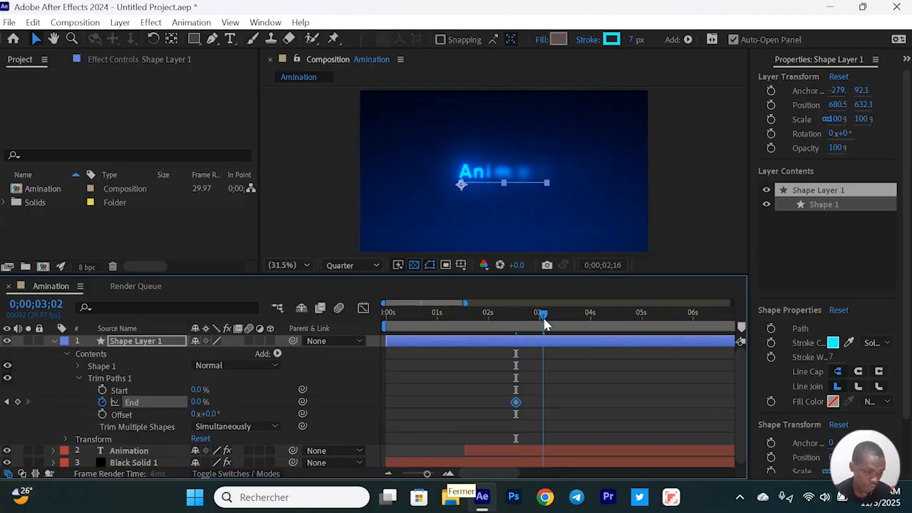
drag(200, 404, 402, 399)
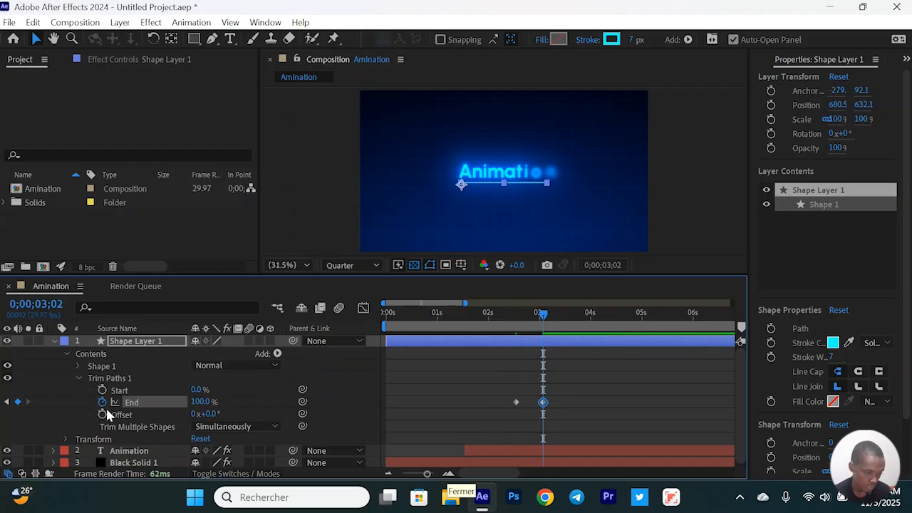
click(7, 403)
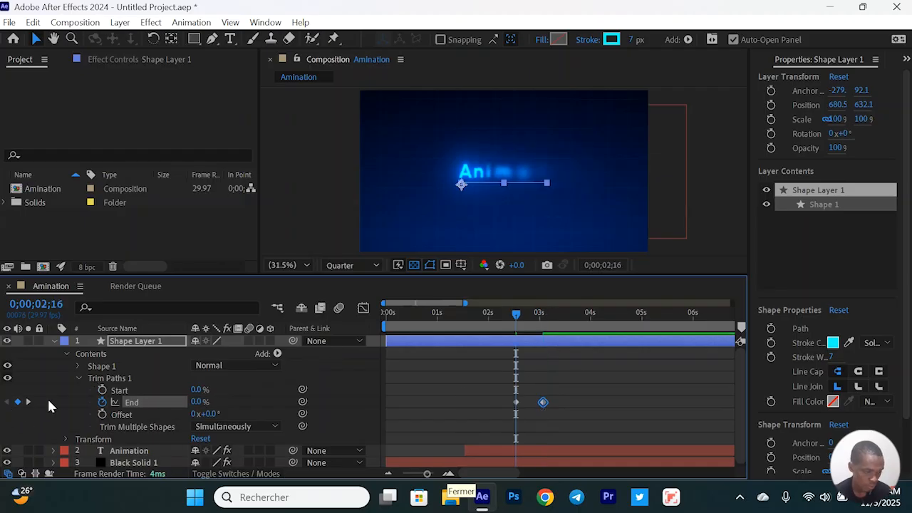
click(29, 402)
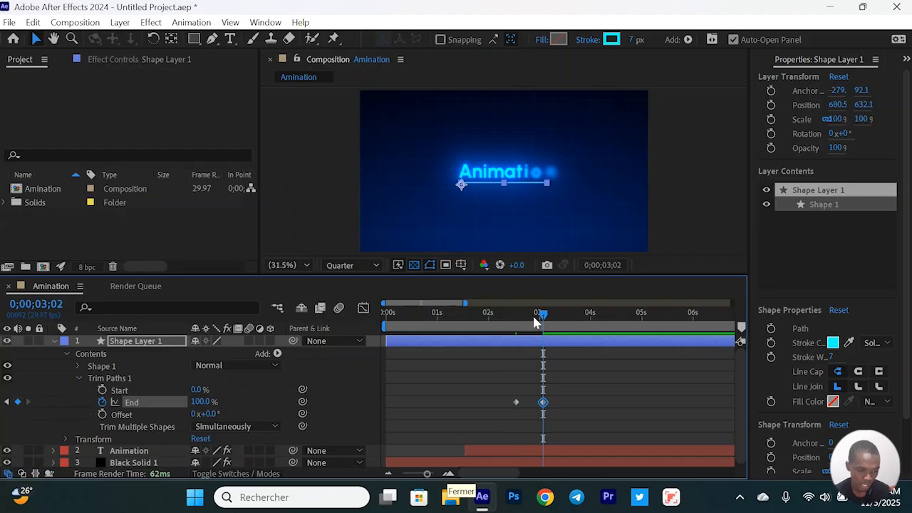
Step: Play back the animation from several starting times to check how the underline is drawn under the title
drag(534, 316, 498, 318)
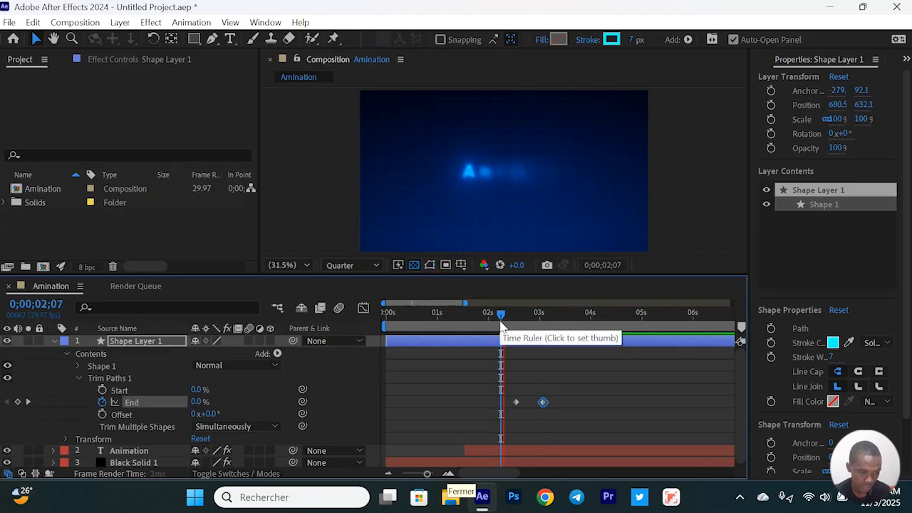
key(space)
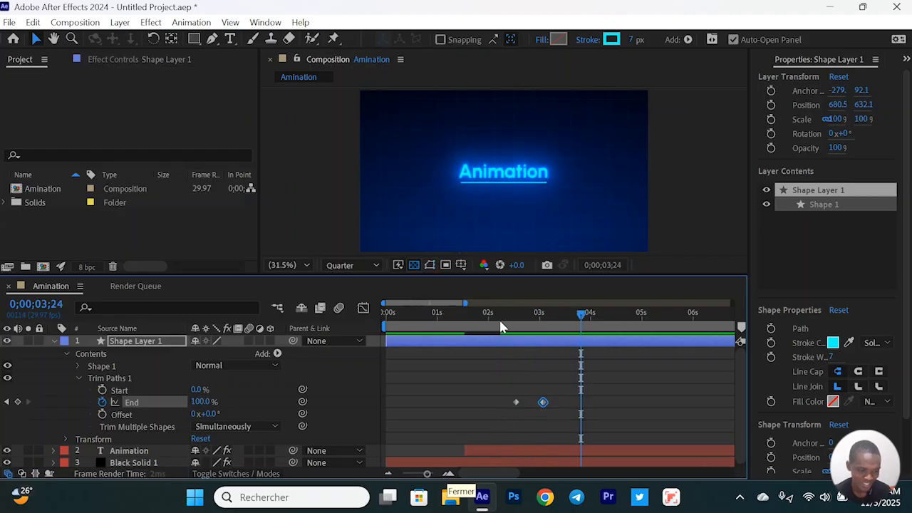
key(space)
drag(537, 315, 334, 338)
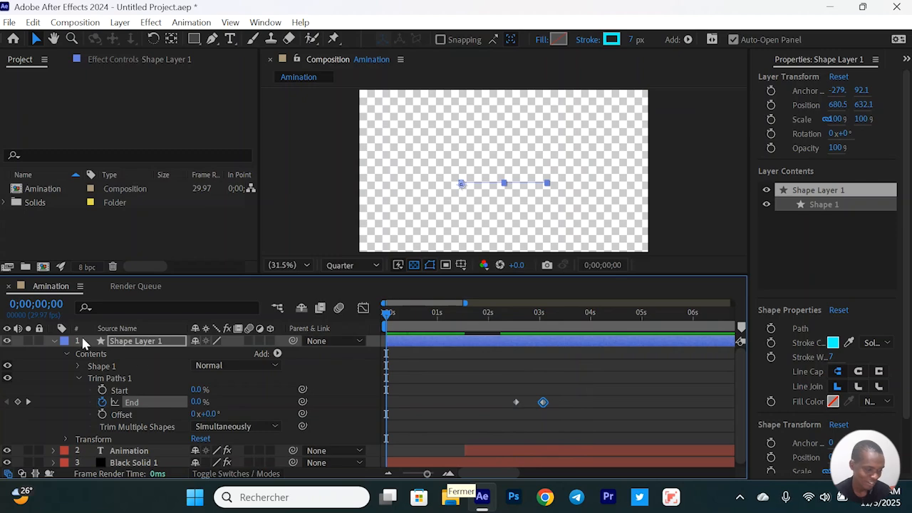
click(53, 341)
key(space)
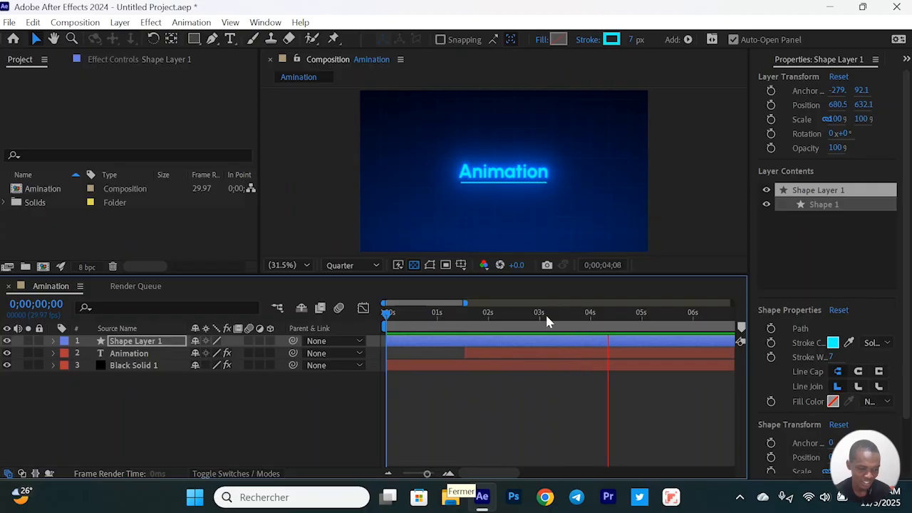
drag(545, 315, 450, 320)
click(448, 320)
key(space)
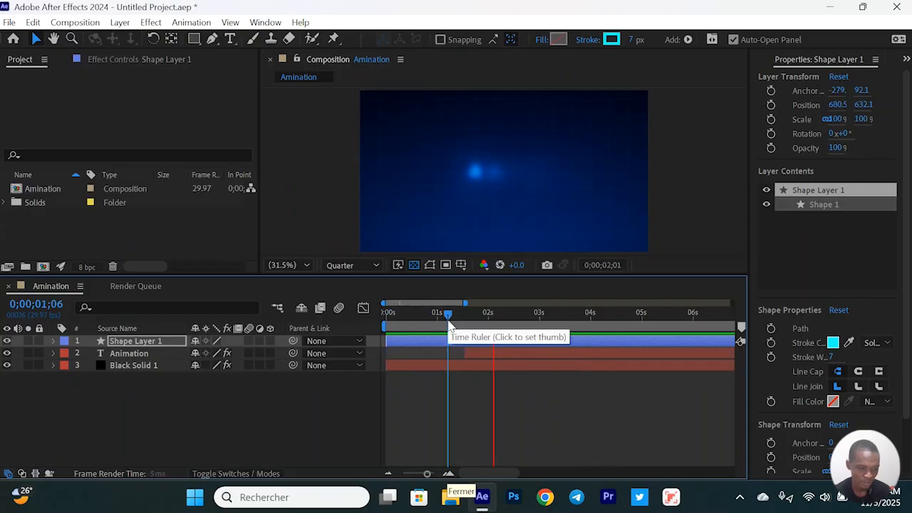
key(space)
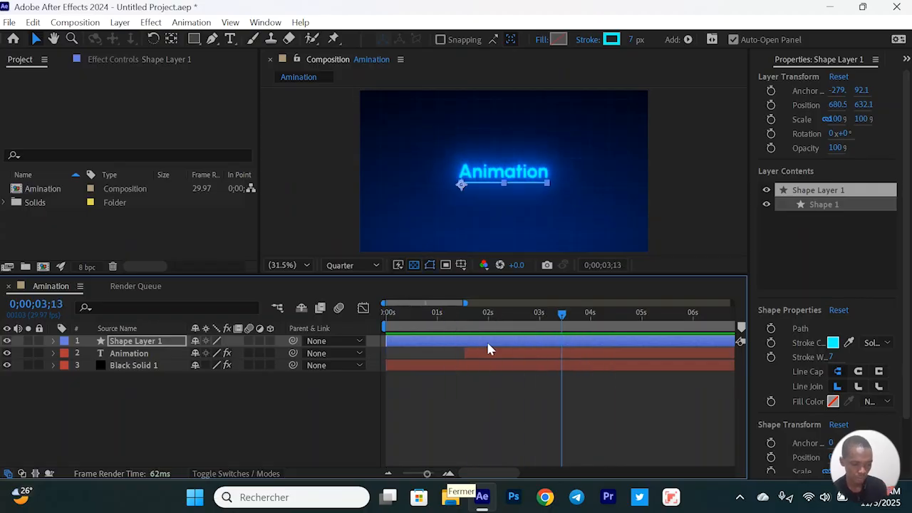
Step: Move the underline's last Trim Paths End keyframe to about 0;00;03;15 and apply Easy Ease to both End keyframes
key(u)
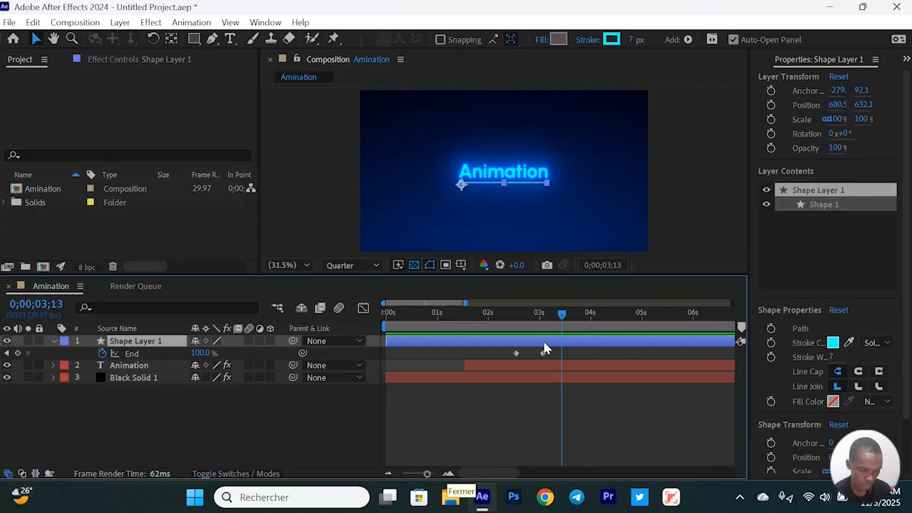
drag(543, 353, 562, 356)
drag(505, 354, 579, 353)
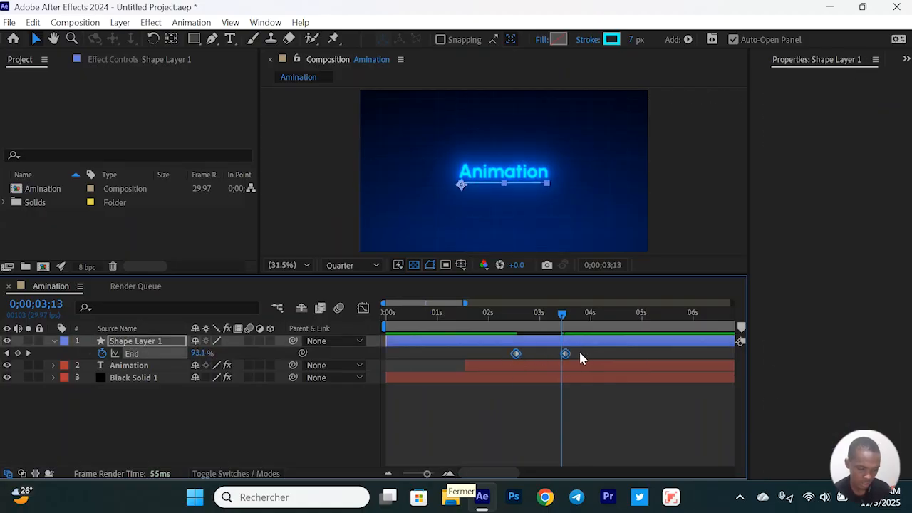
right_click(565, 355)
mouse_move(625, 355)
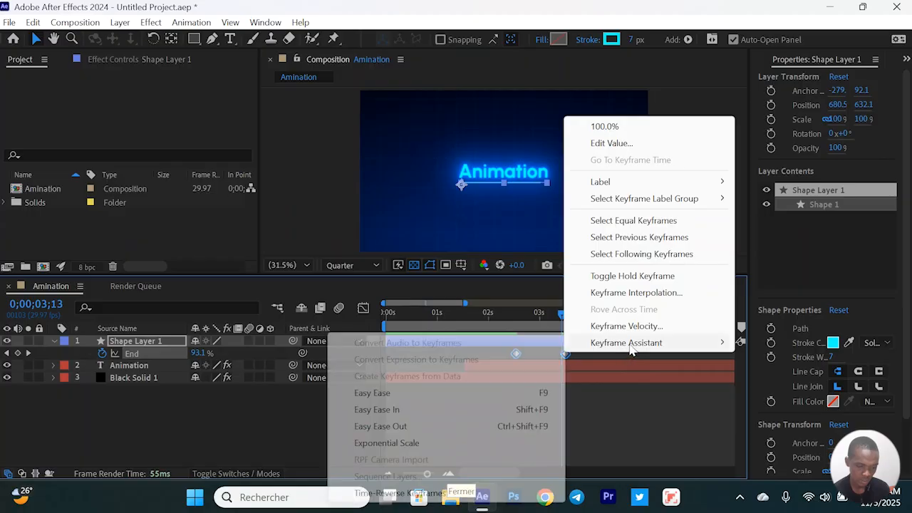
click(366, 393)
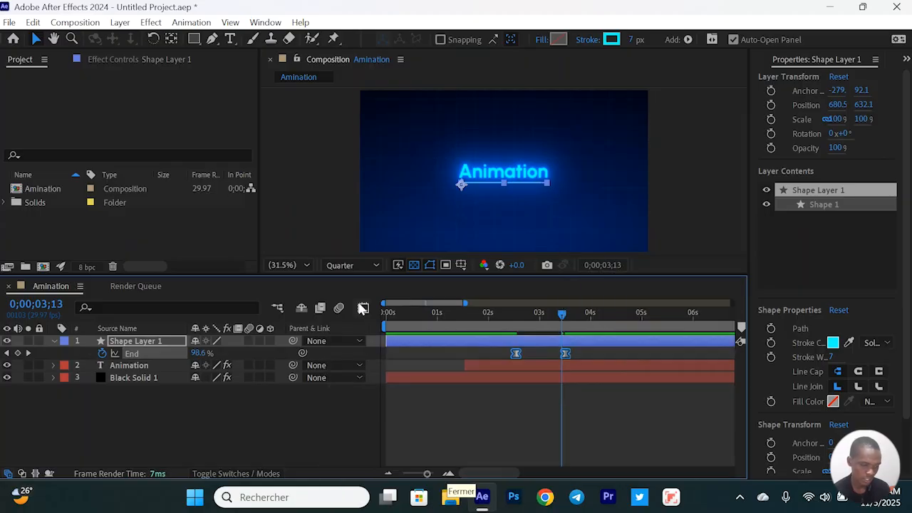
Step: Lengthen the influence handles of both End keyframes in the speed graph to a peak of about 200 %/sec
click(364, 307)
click(449, 474)
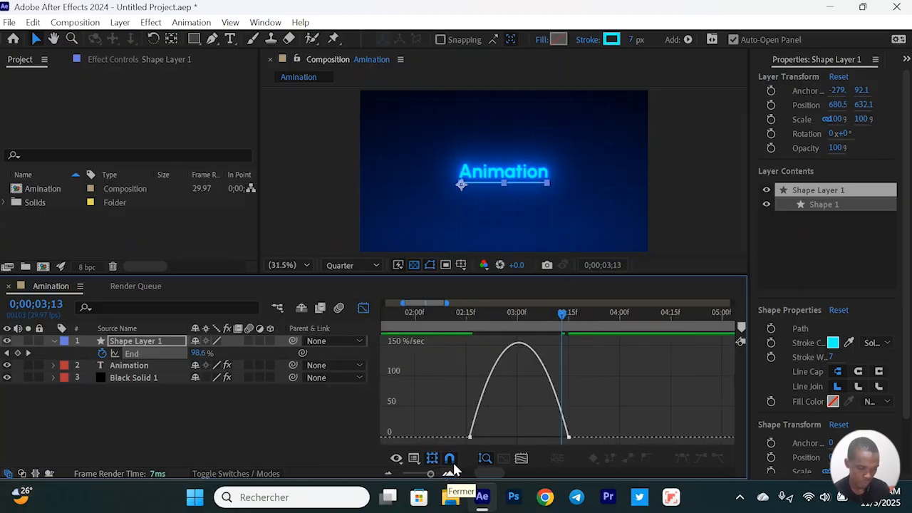
drag(449, 415, 580, 444)
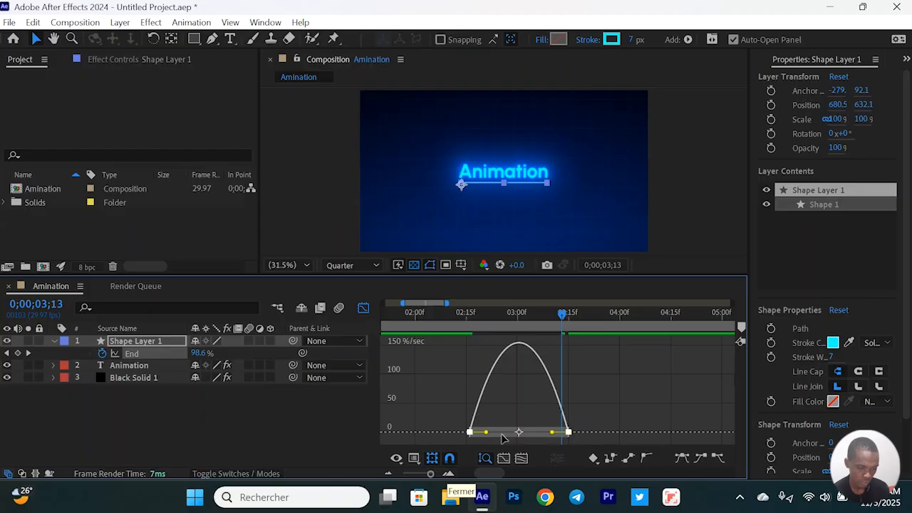
drag(490, 436, 543, 433)
Step: Play back the eased underline from about 0;00;02;12 and return from the graph view to the layer bars
click(457, 318)
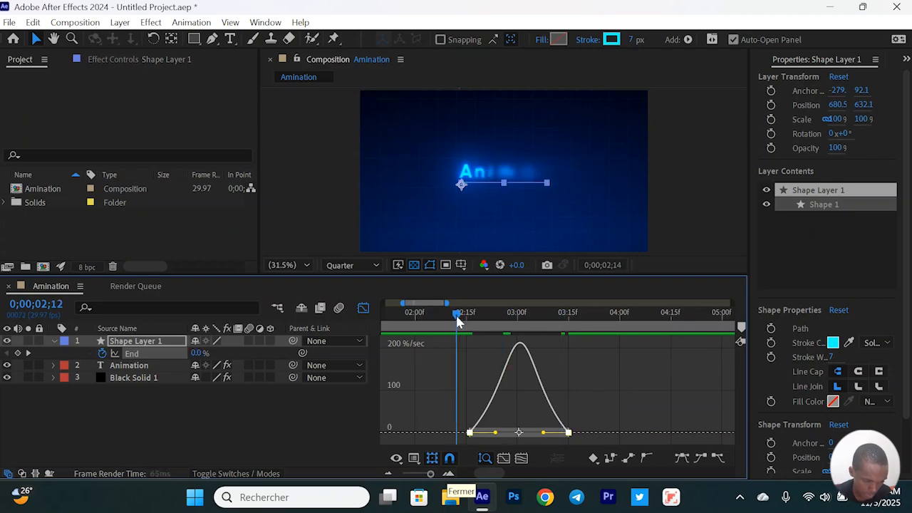
key(space)
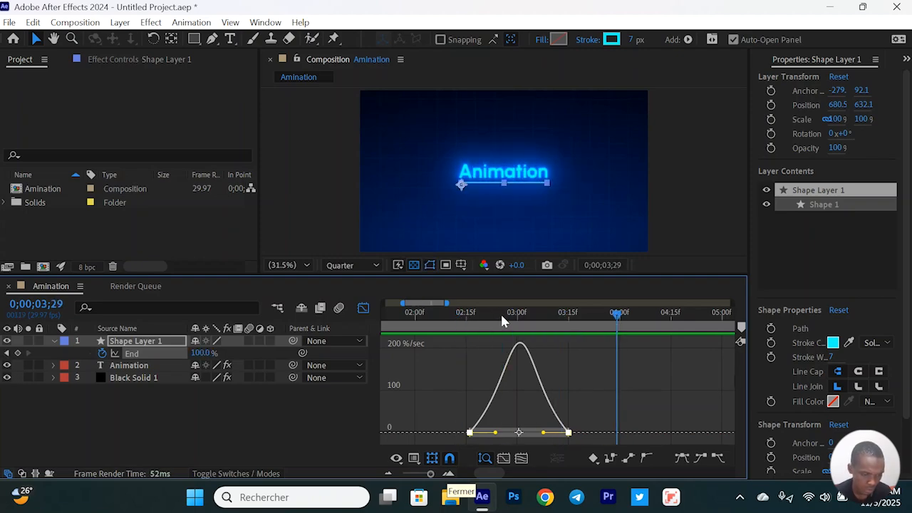
click(461, 317)
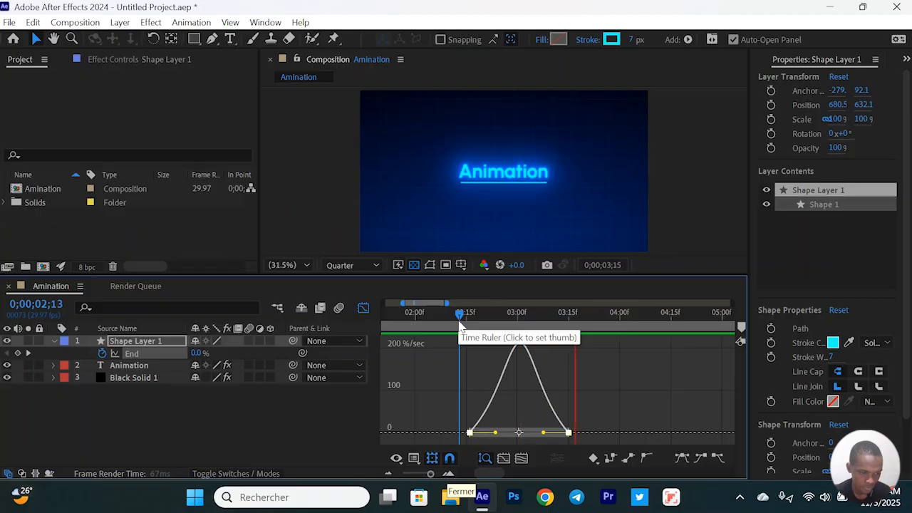
click(452, 322)
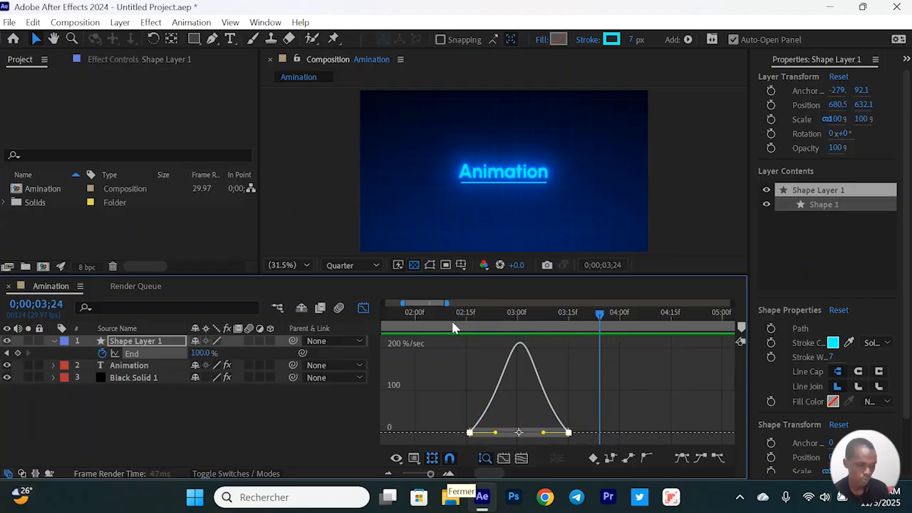
click(364, 308)
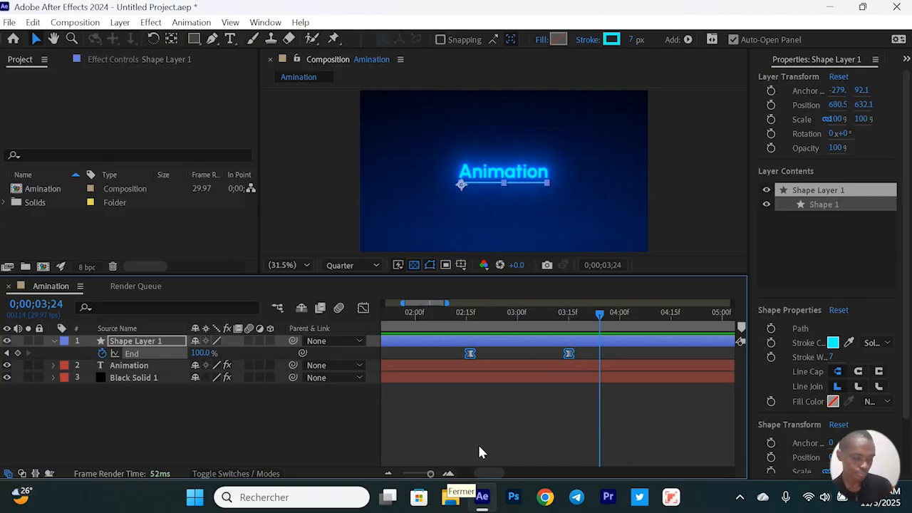
Step: Play the whole animation from 0;00;00;00 to check the background, title and underline together
drag(430, 473, 403, 474)
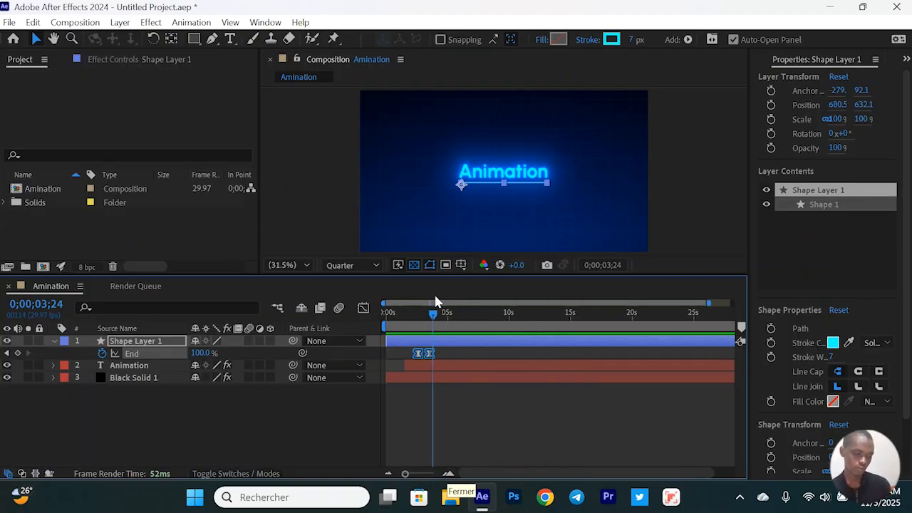
key(Home)
key(space)
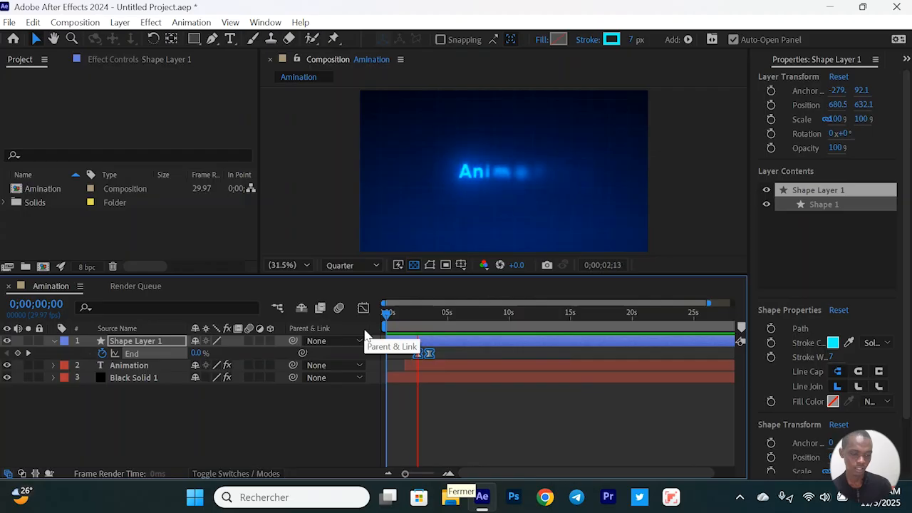
key(space)
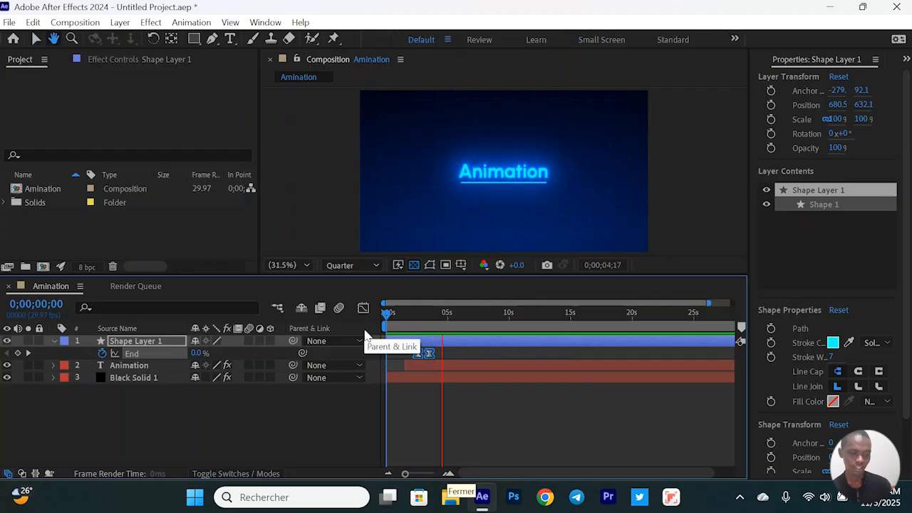
drag(410, 326, 369, 335)
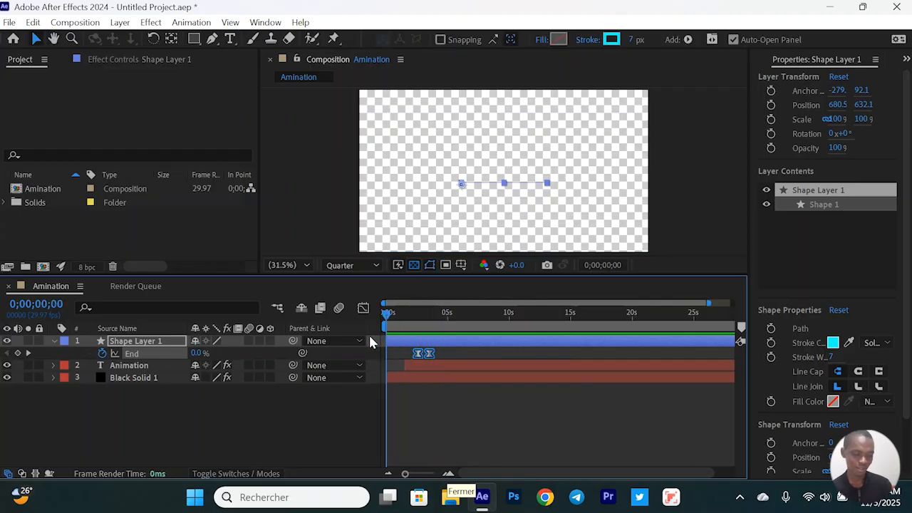
key(space)
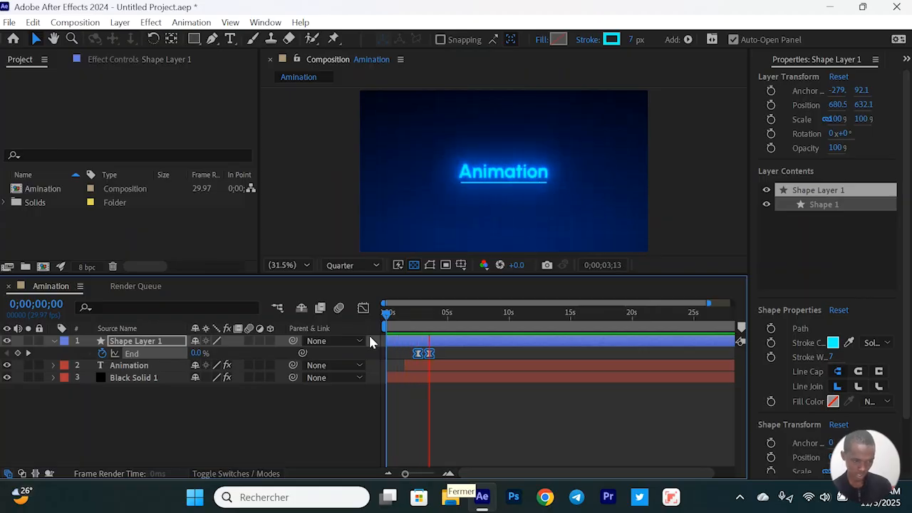
key(space)
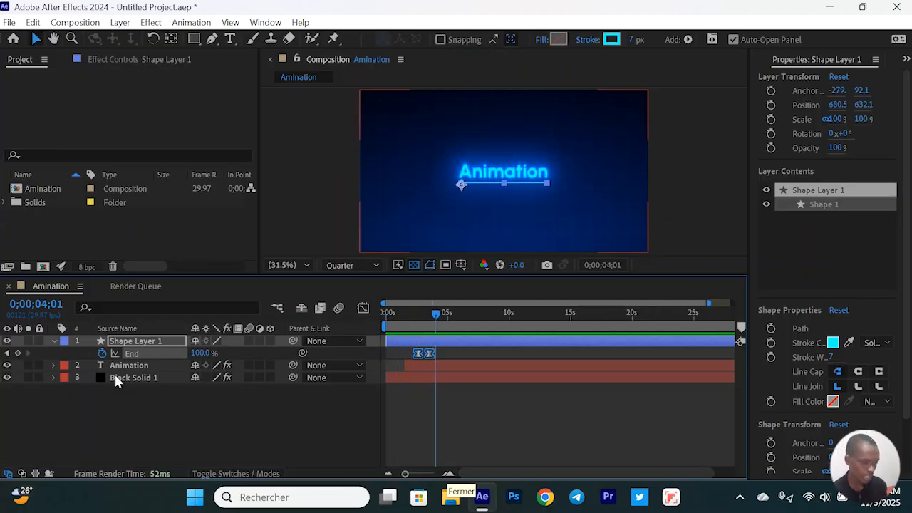
Step: Collapse Shape Layer 1 and enable motion blur for Black Solid 1 and Shape Layer 1
click(54, 341)
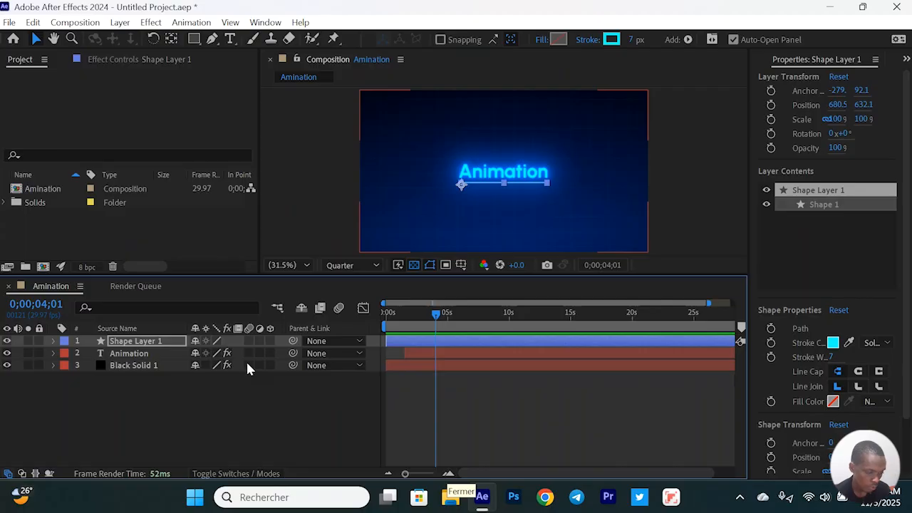
click(146, 369)
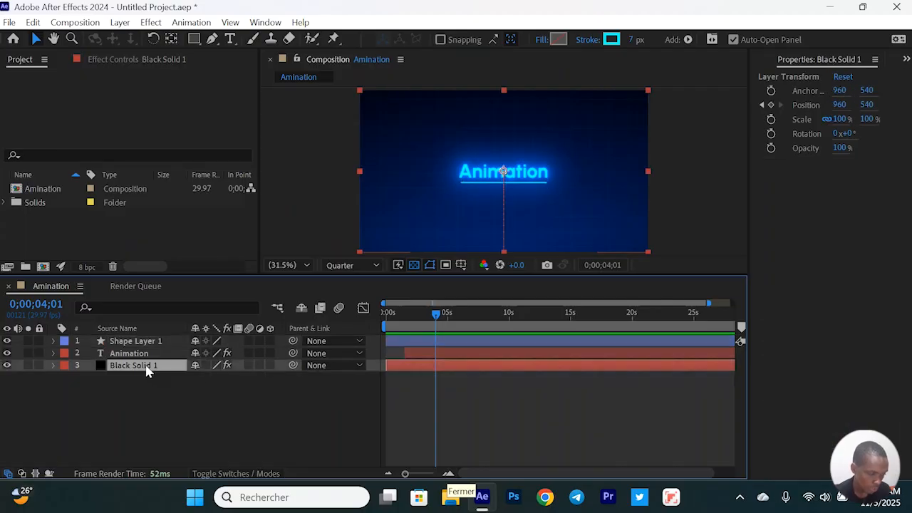
click(246, 365)
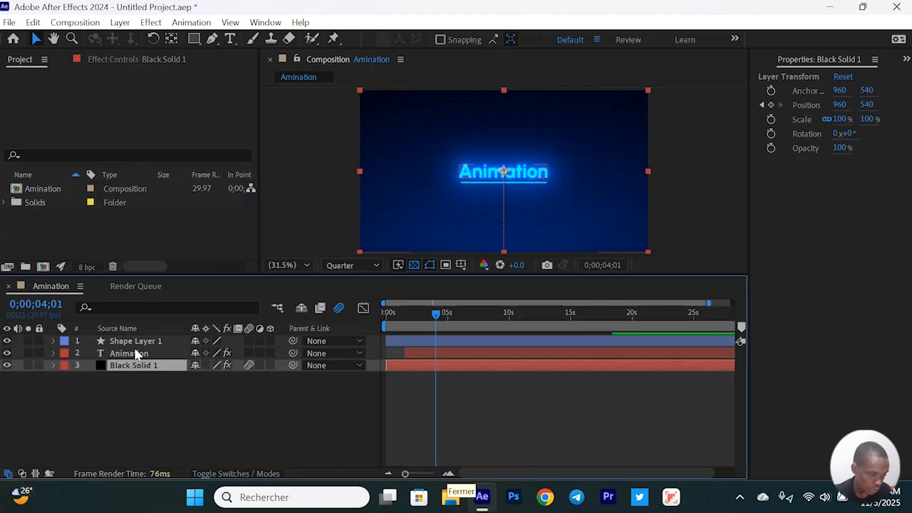
click(141, 343)
click(248, 340)
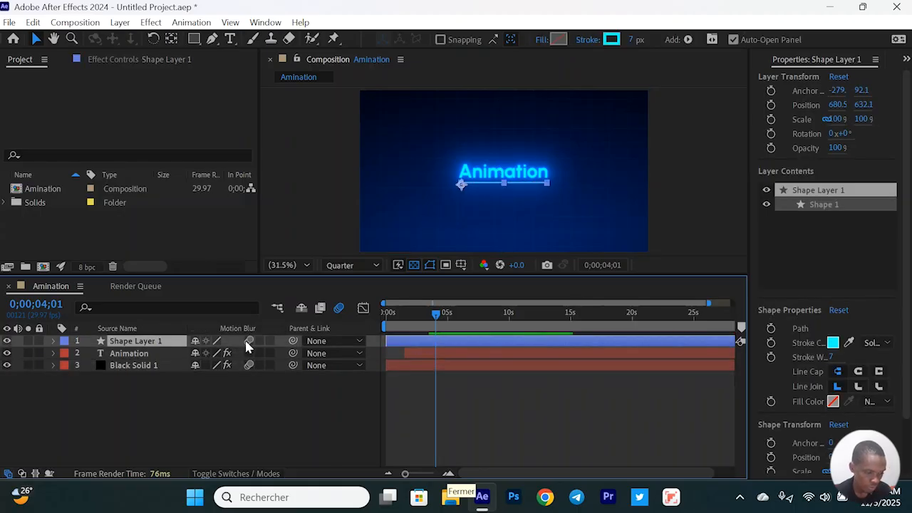
Step: Move the current time to 0;00;00;10 and switch off motion blur on Black Solid 1
drag(416, 321, 390, 329)
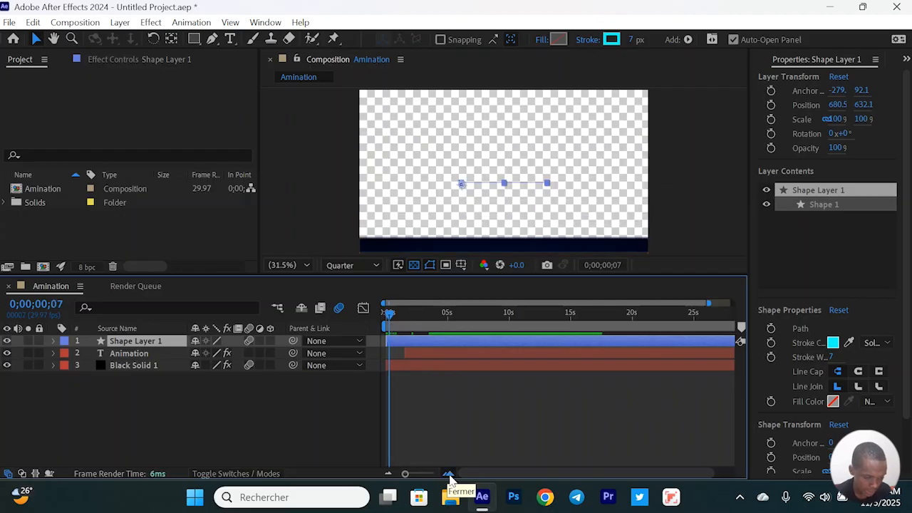
click(448, 473)
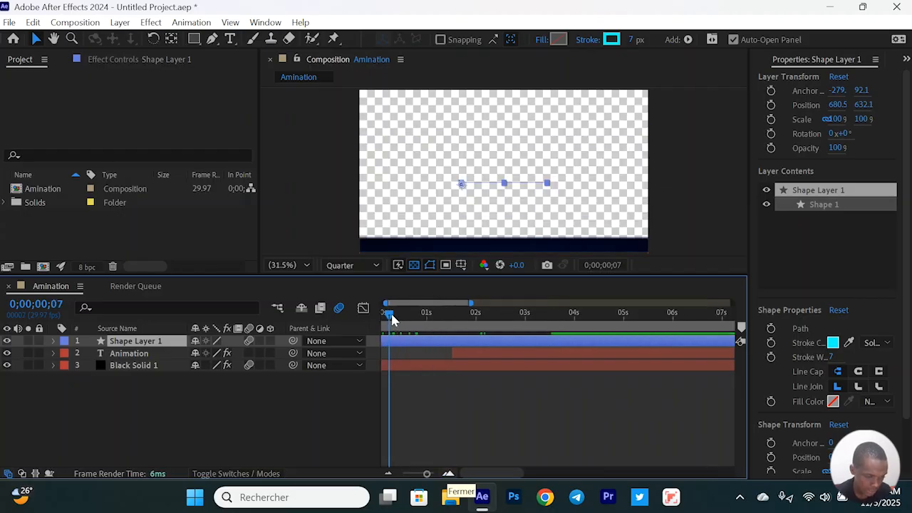
drag(392, 319, 395, 319)
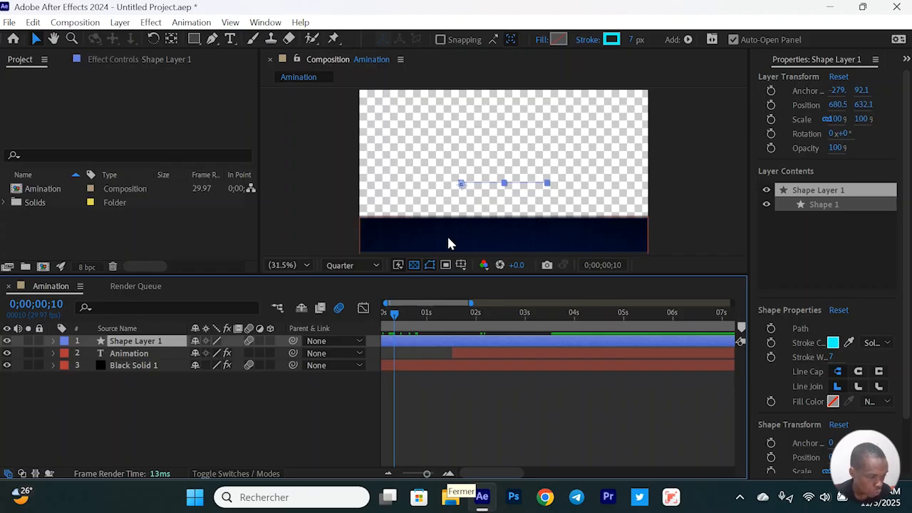
click(148, 365)
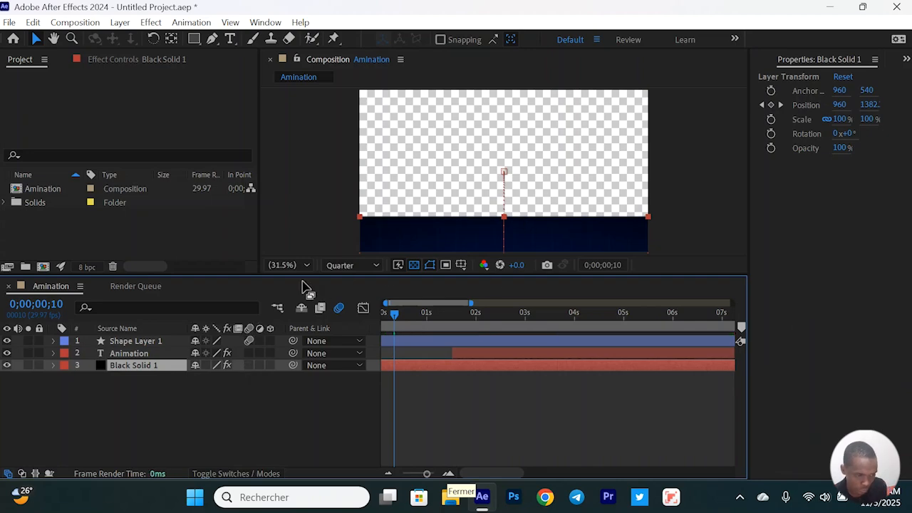
Step: Show the background's upper edge at 50% magnification in the viewer and set the preview resolution to Full
click(286, 265)
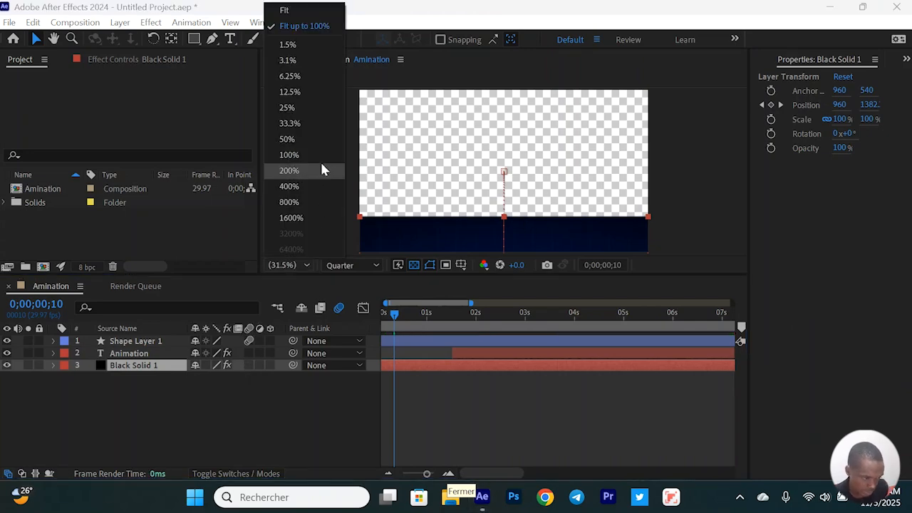
click(288, 141)
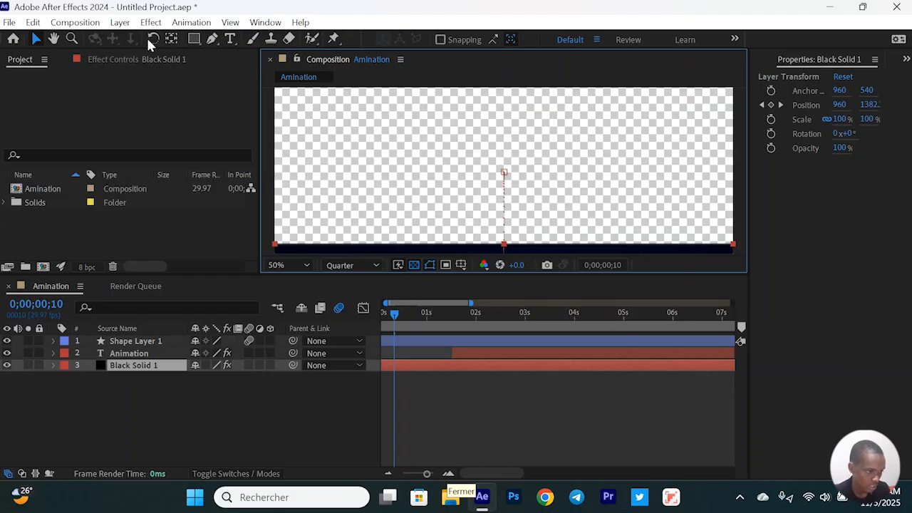
click(54, 39)
drag(566, 178, 565, 101)
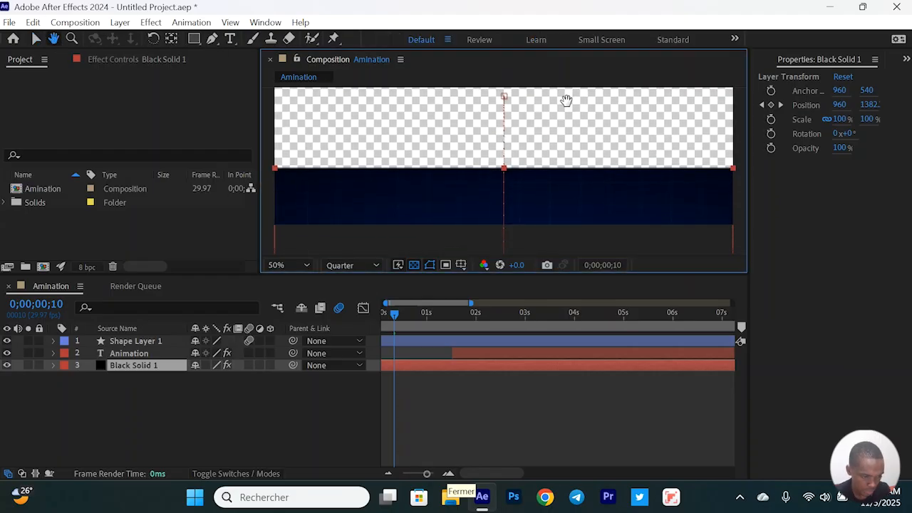
click(341, 265)
click(340, 298)
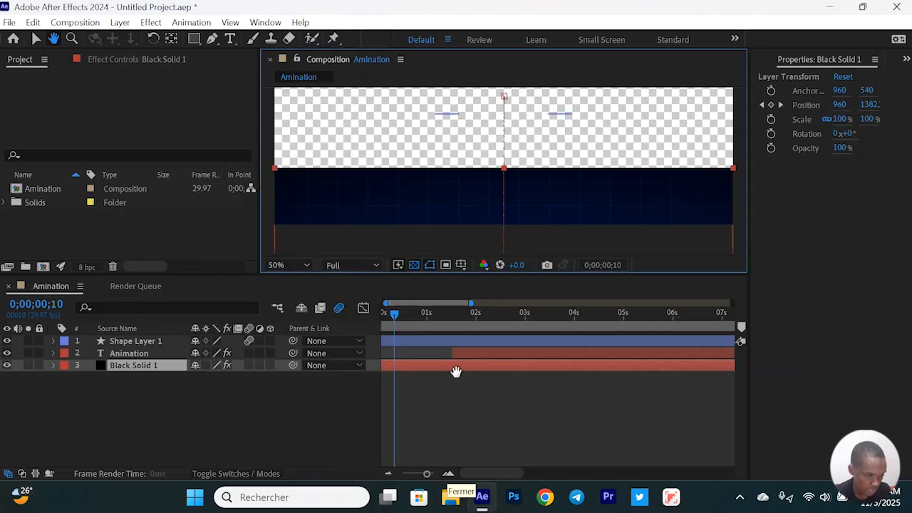
Step: Return to the Selection tool and toggle motion blur on Black Solid 1 to compare its edge, leaving it enabled
click(35, 38)
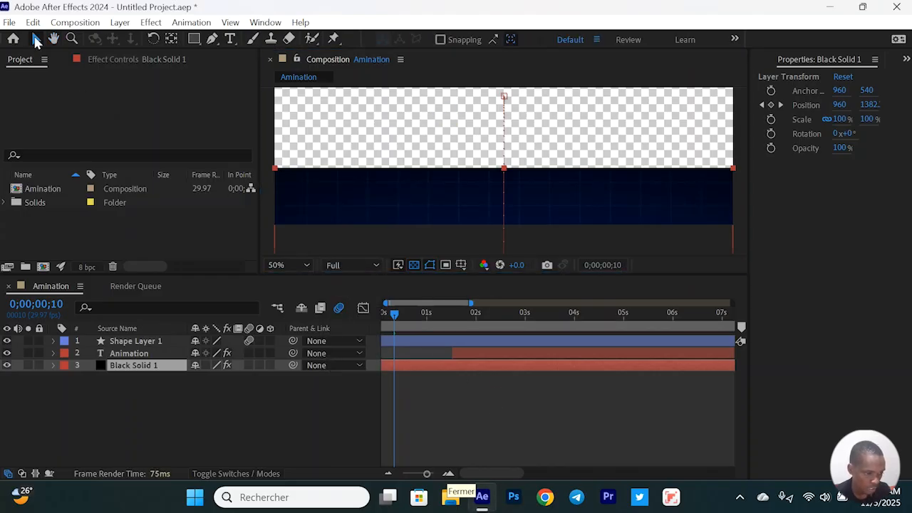
click(489, 416)
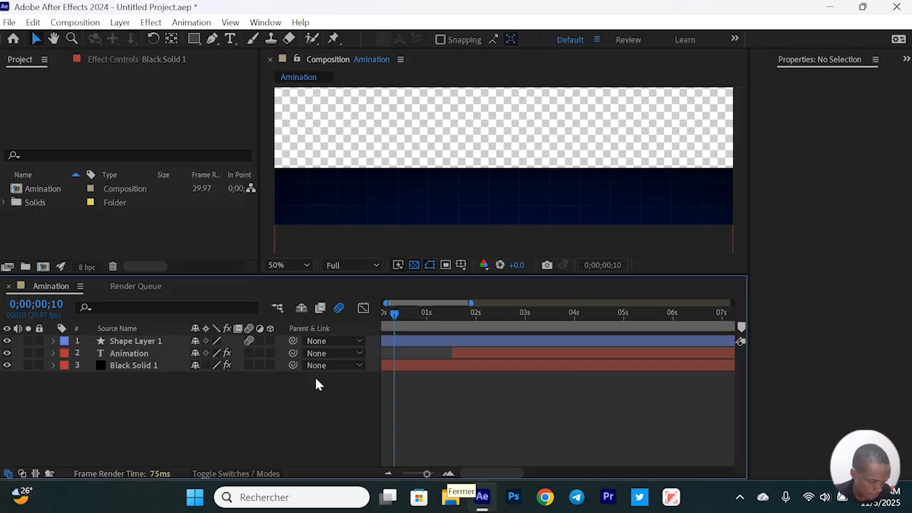
click(250, 364)
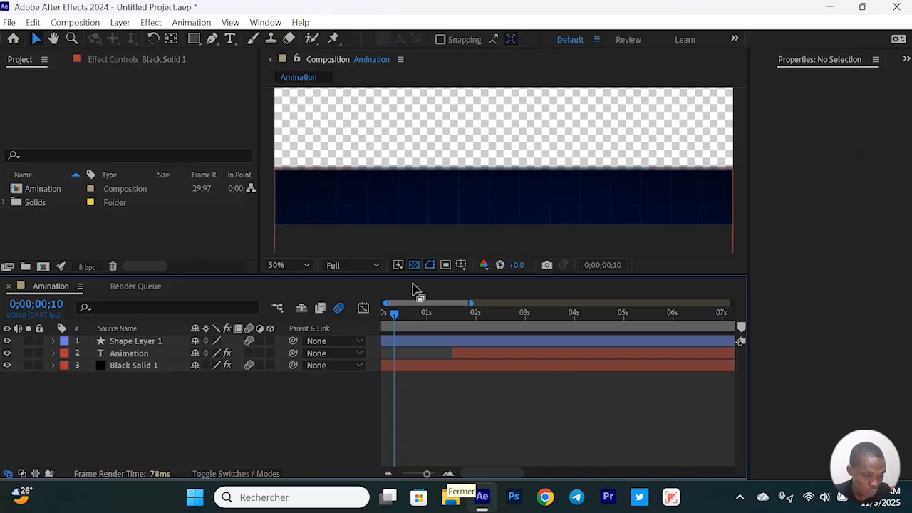
click(247, 364)
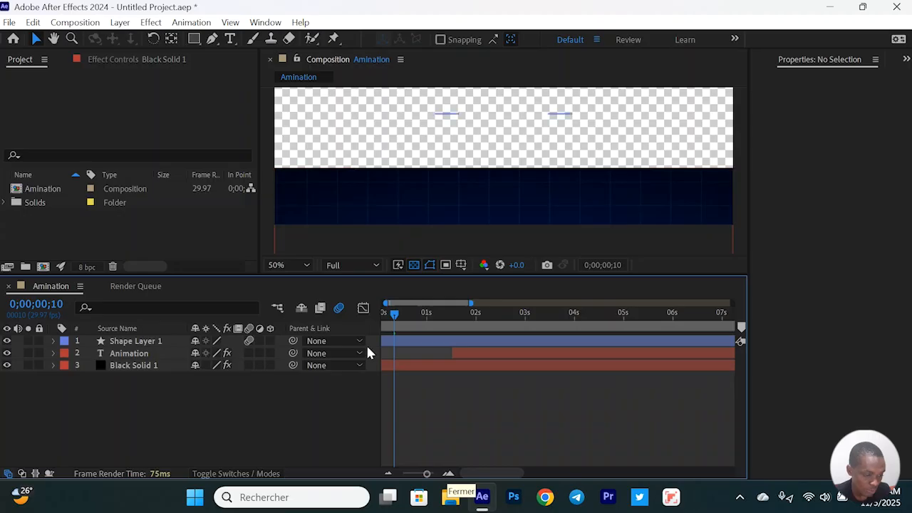
click(249, 364)
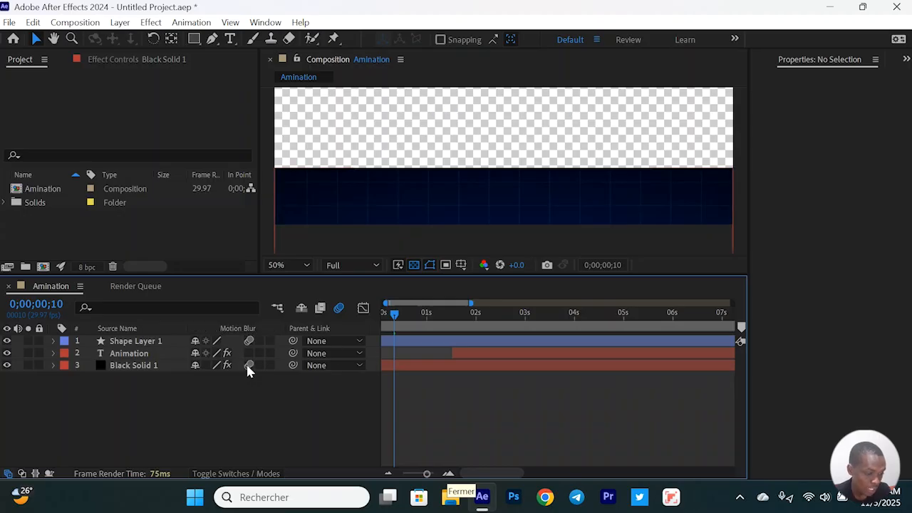
Step: Fit the composition in the viewer and preview the background slide from 0;00;00;00 at Full resolution
click(286, 264)
click(314, 24)
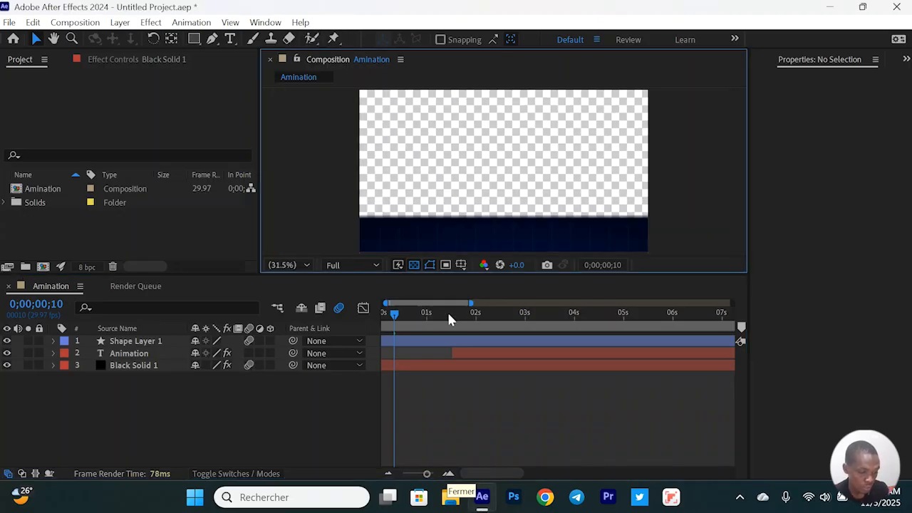
key(space)
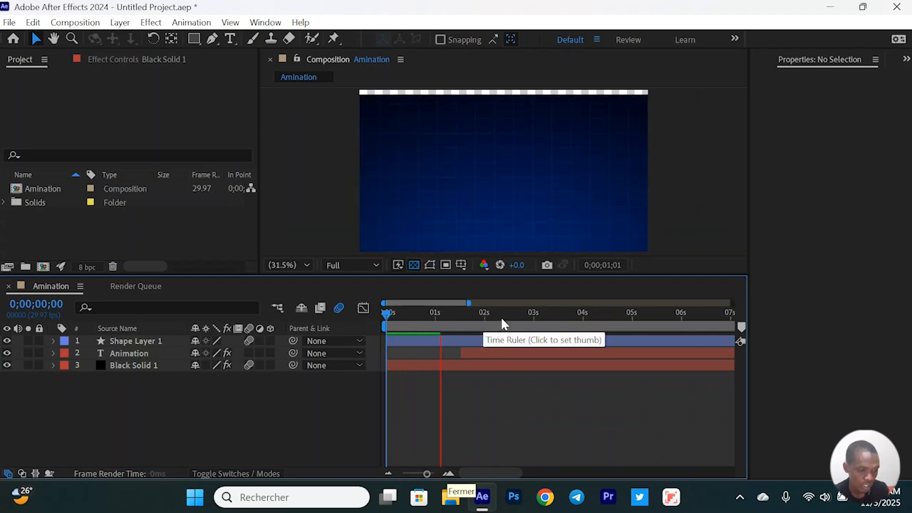
key(space)
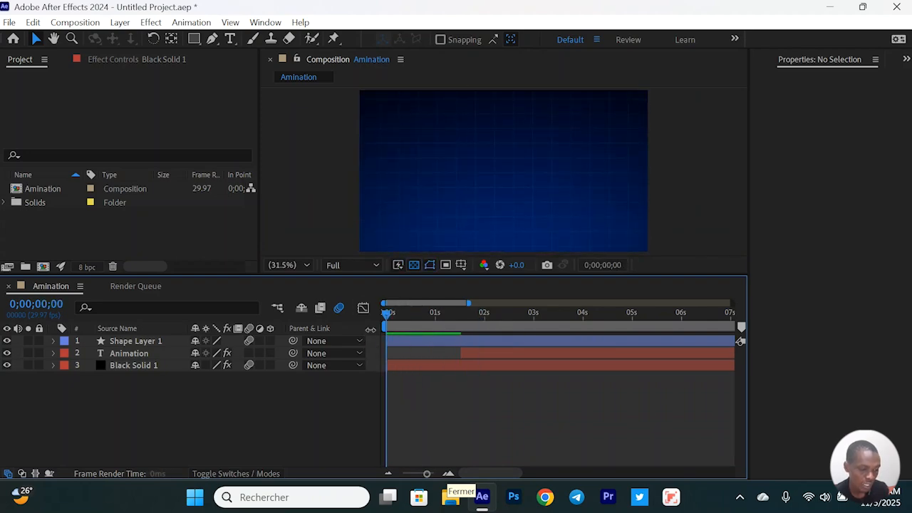
Step: Set the preview resolution to Quarter and play the background slide with motion blur from 0;00;00;00
click(343, 269)
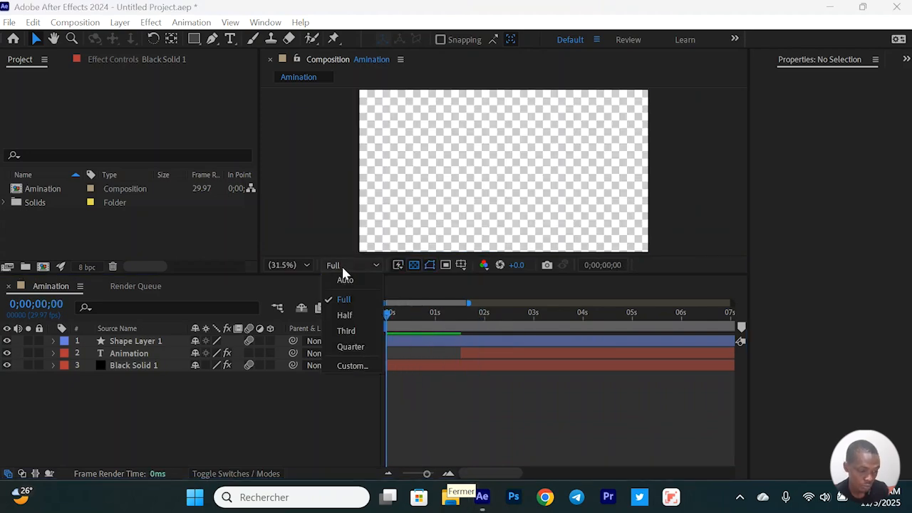
click(351, 347)
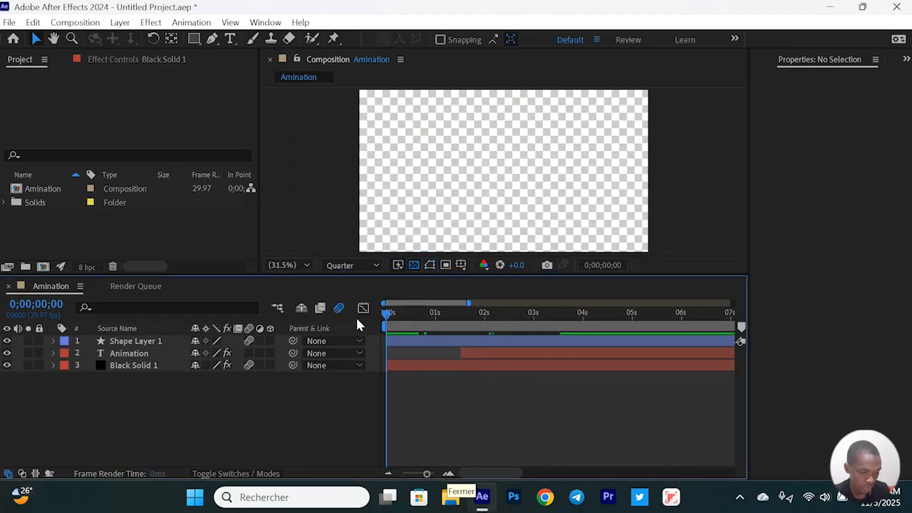
key(space)
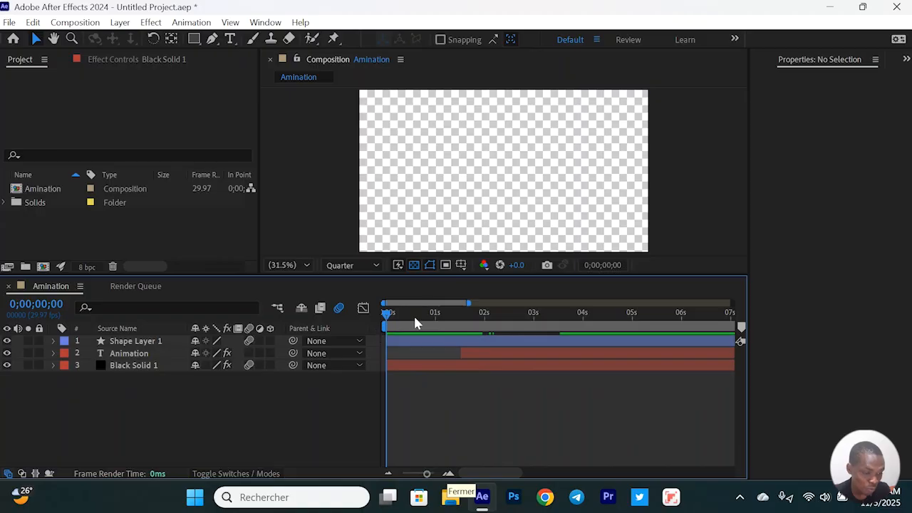
key(space)
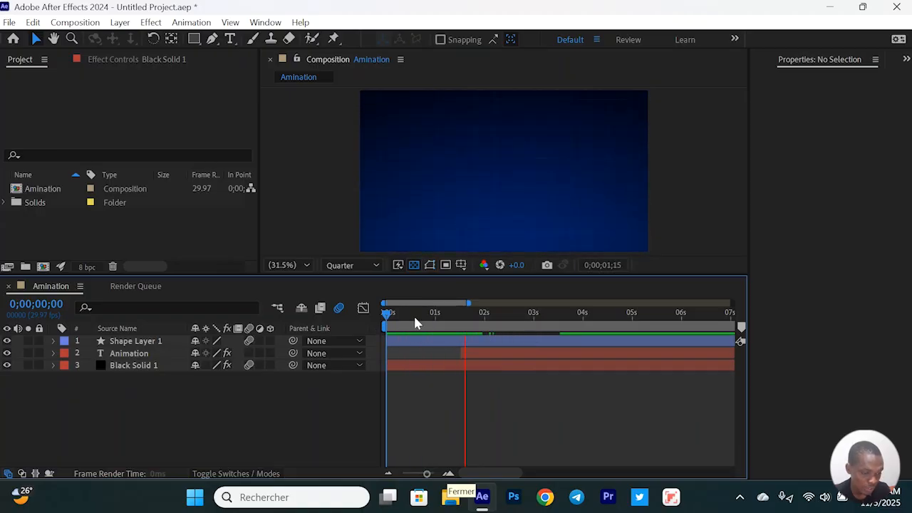
key(space)
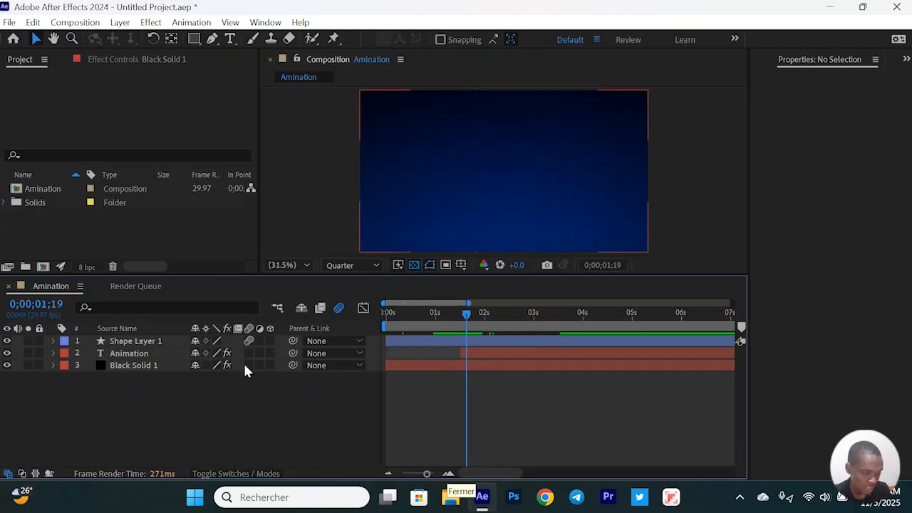
Step: Switch off motion blur on Black Solid 1 and replay the background slide from 0;00;00;00 for comparison
drag(424, 321, 367, 325)
key(space)
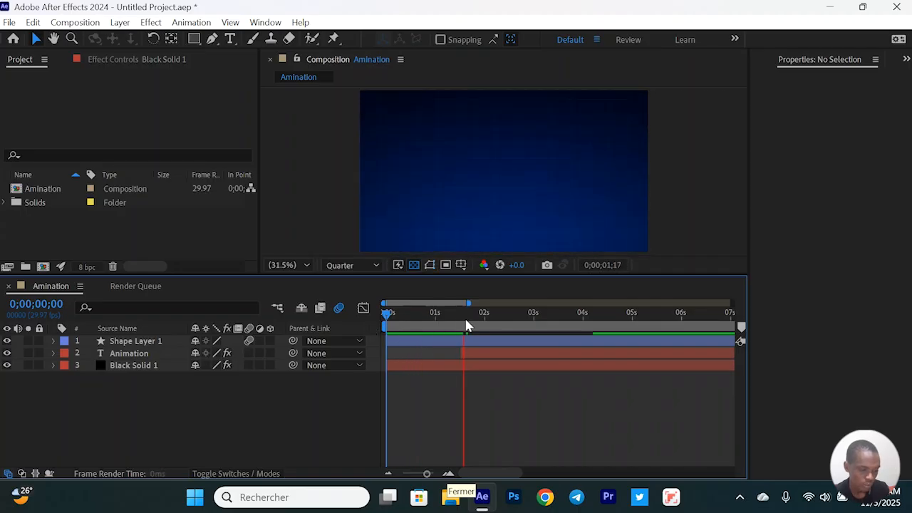
key(space)
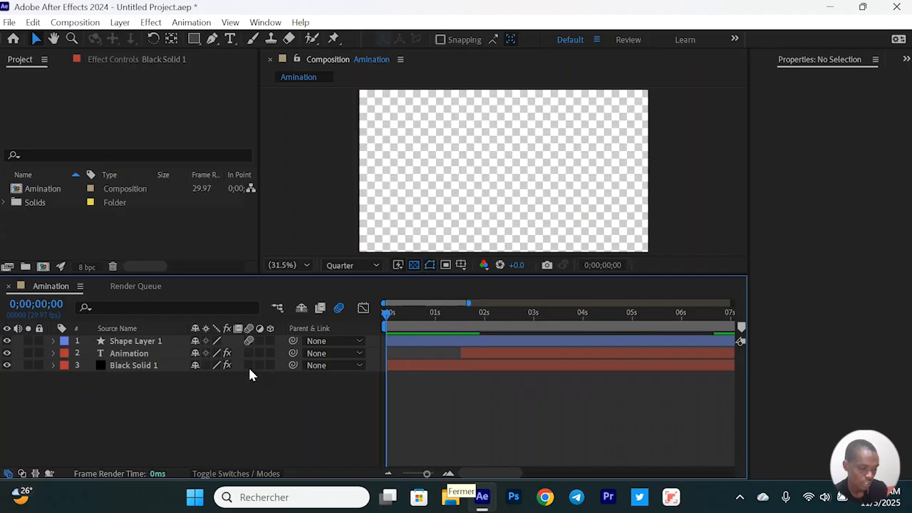
Step: Re-enable motion blur on Black Solid 1 and, with Shape Layer 1 selected, play the title and underline from 0;00;01;24
click(158, 340)
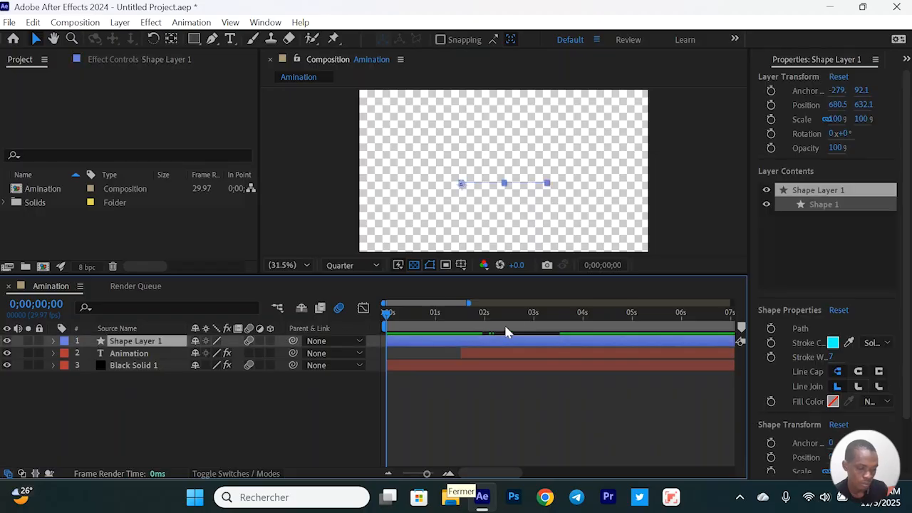
drag(485, 314, 475, 338)
key(space)
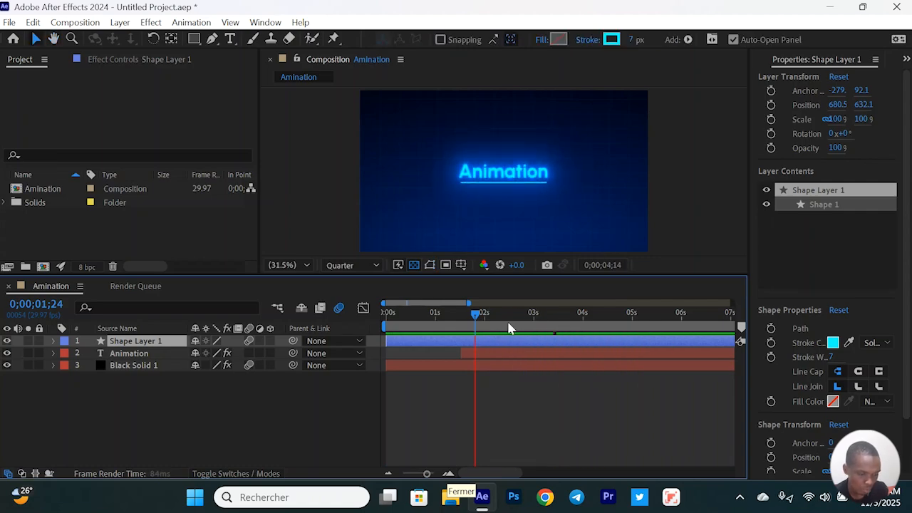
drag(509, 325, 483, 328)
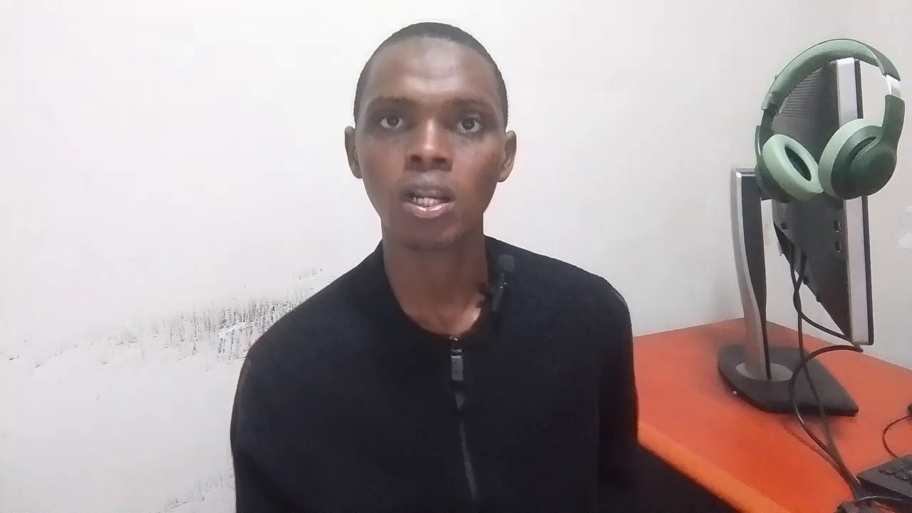